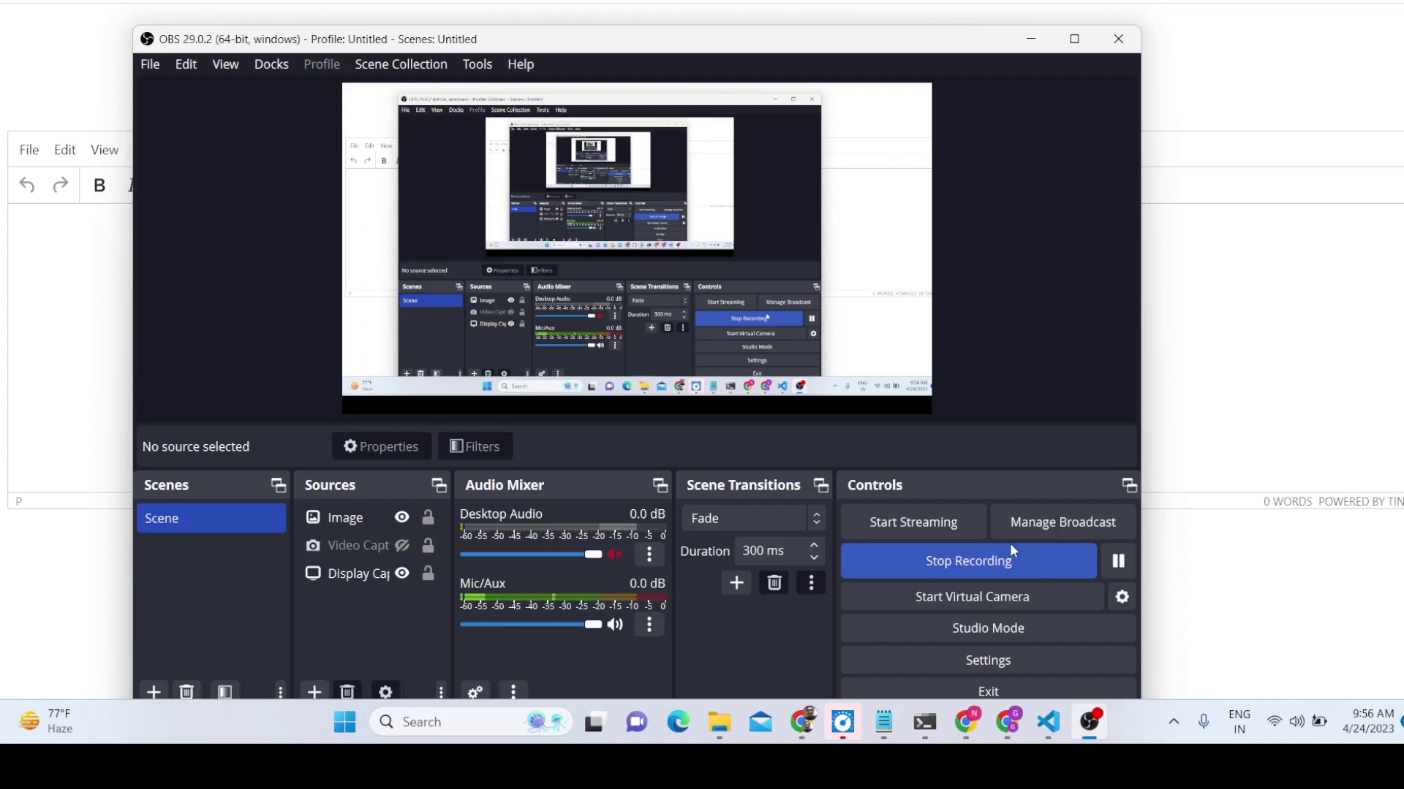
- Start the OBS Studio screen recording
left_click(1030, 39)
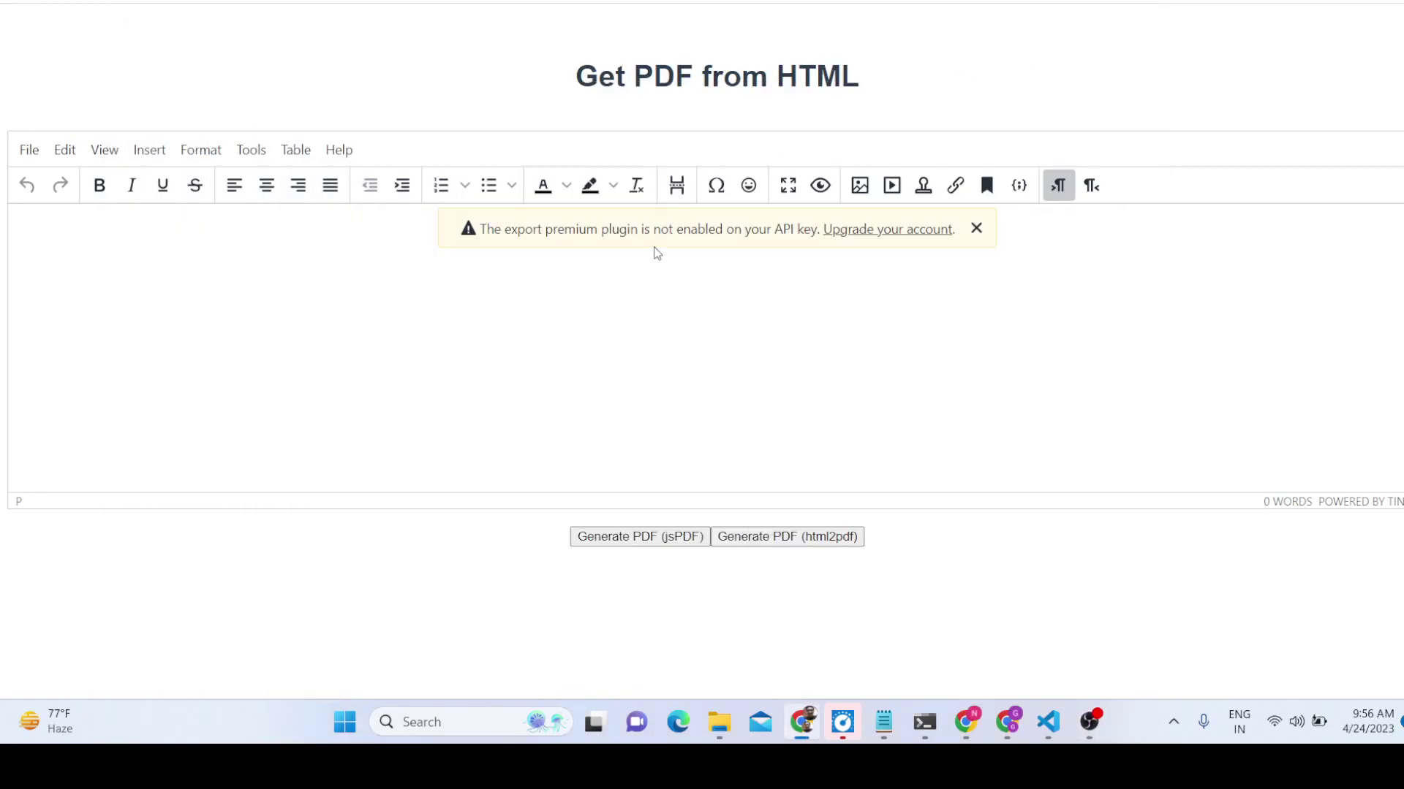
- Dismiss the premium plugin warning and type 'HELLO WORLD THIS IS THE' followed by a person's name
left_click(976, 229)
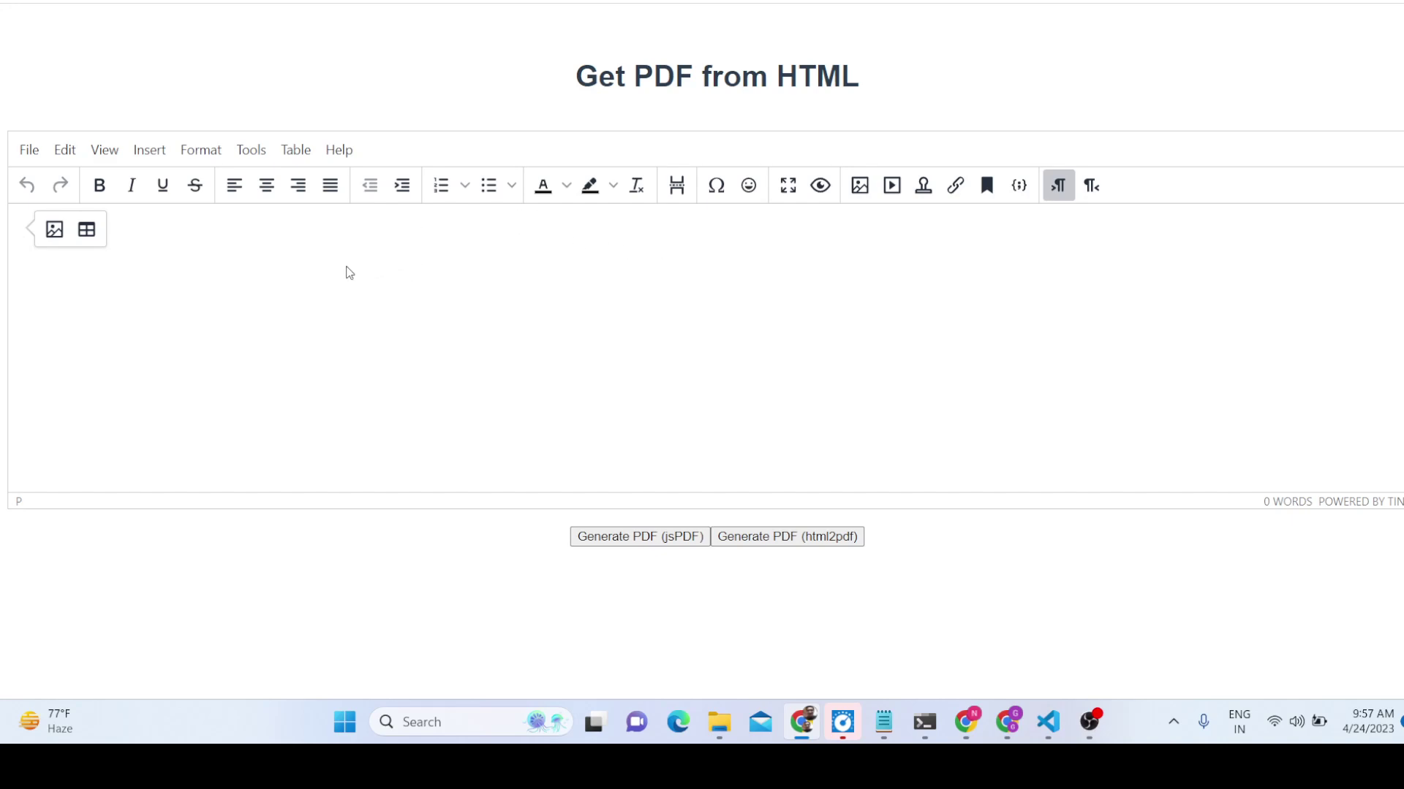
type("H")
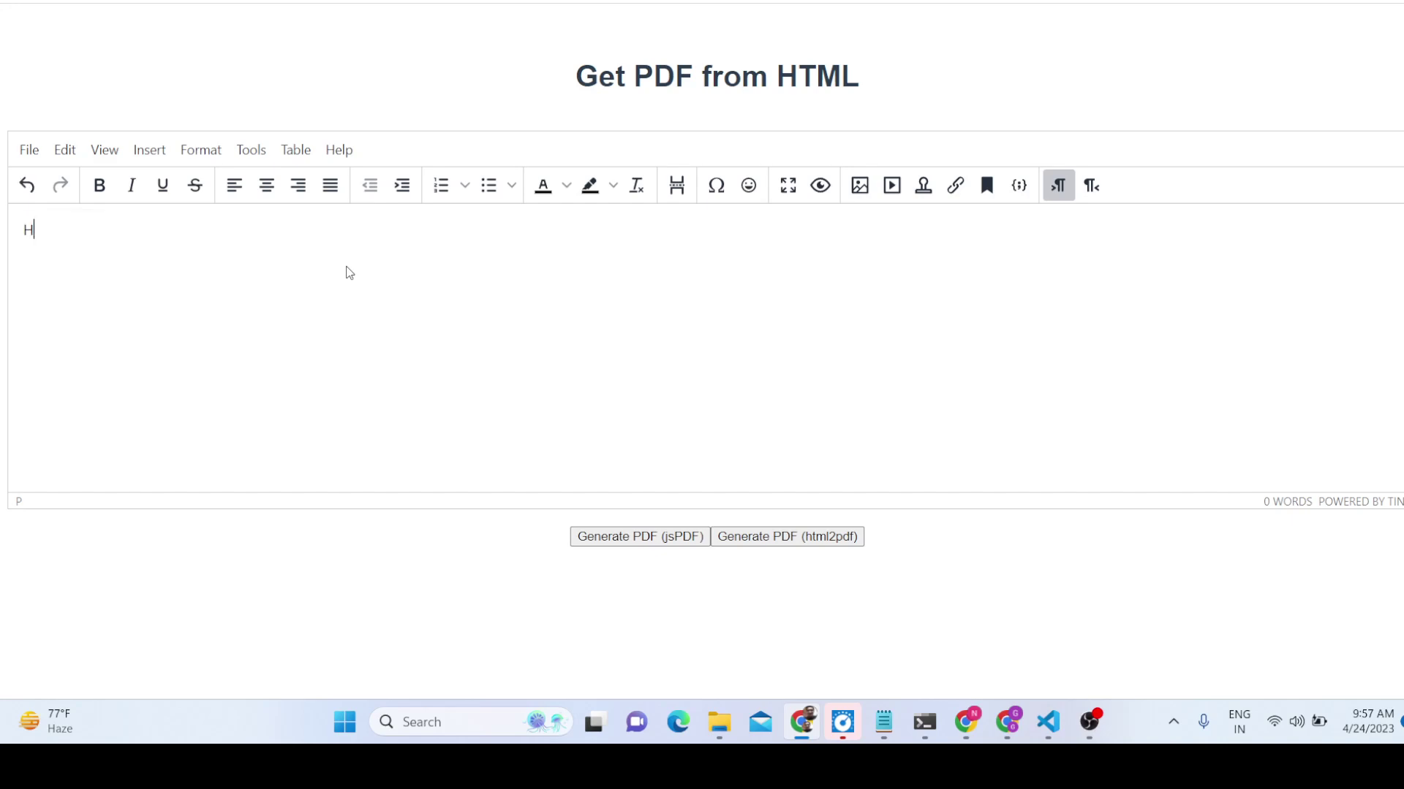
type("ELLO WORLD THID")
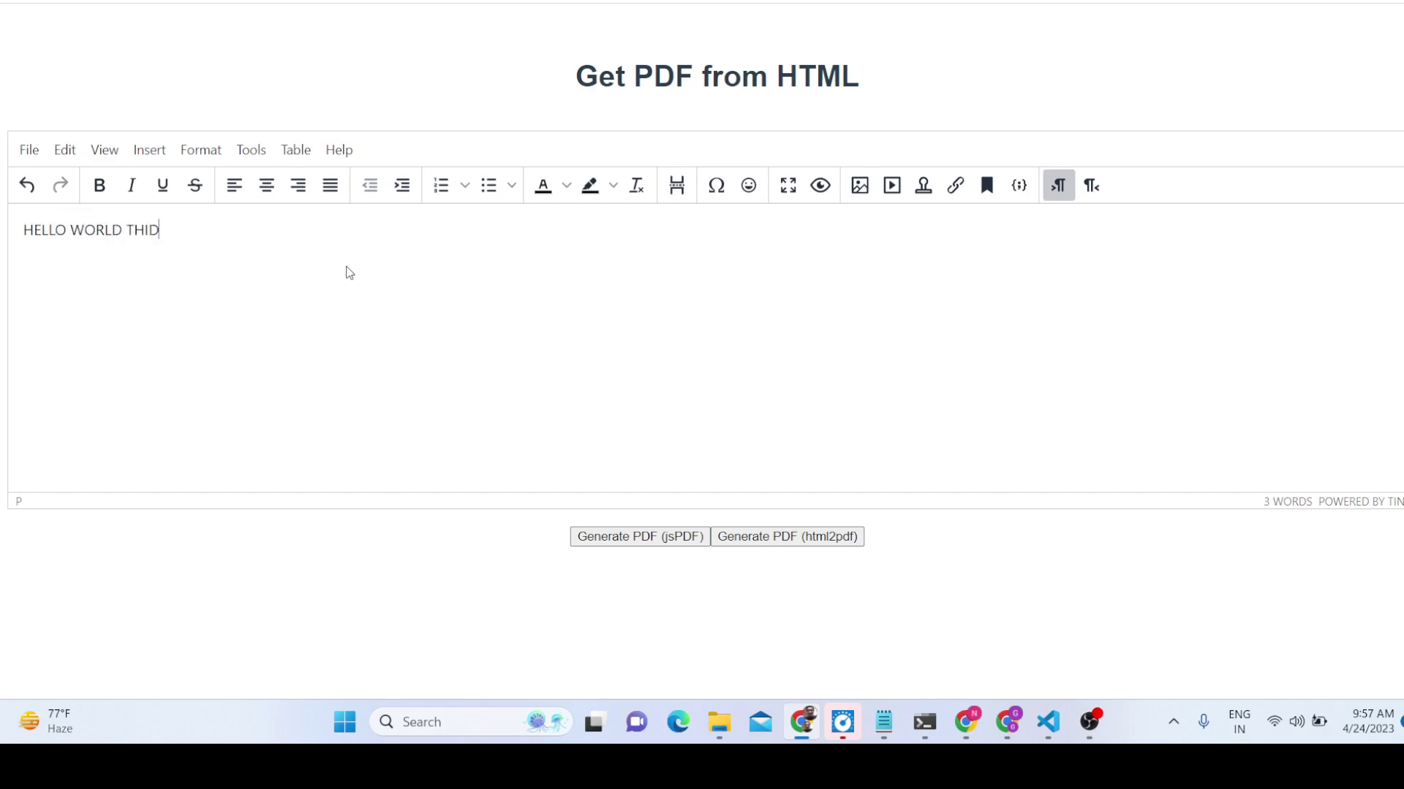
key("BackSpace")
type("IS IS THE KANE WILLIAMSON")
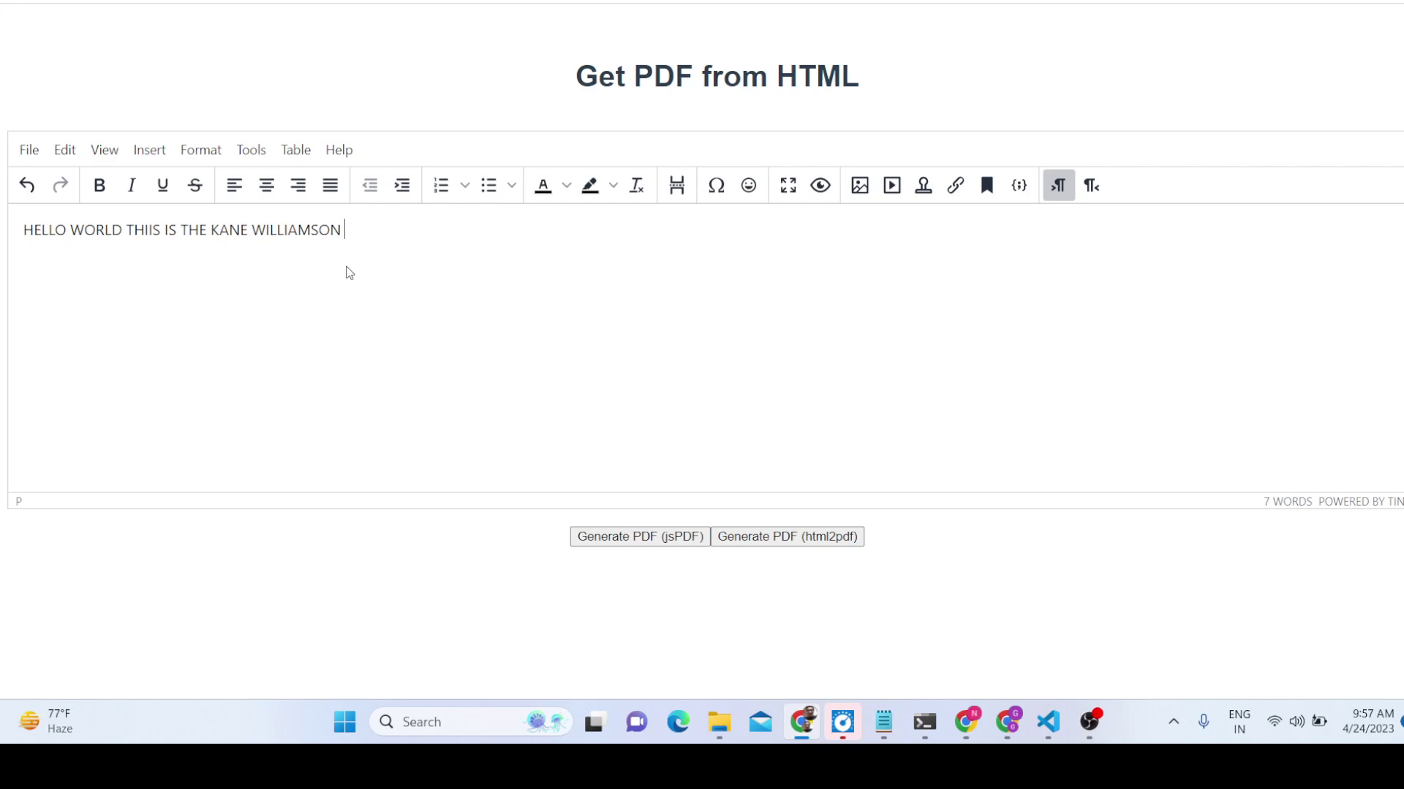
- Add 'WSSSSFSSDFSD', then new paragraphs 'FSD' and 'FSDFSDFSDFSDFSDFSDFSDFSDF'
type("WSSSSFSSDFSD")
key("Return")
type("FSD")
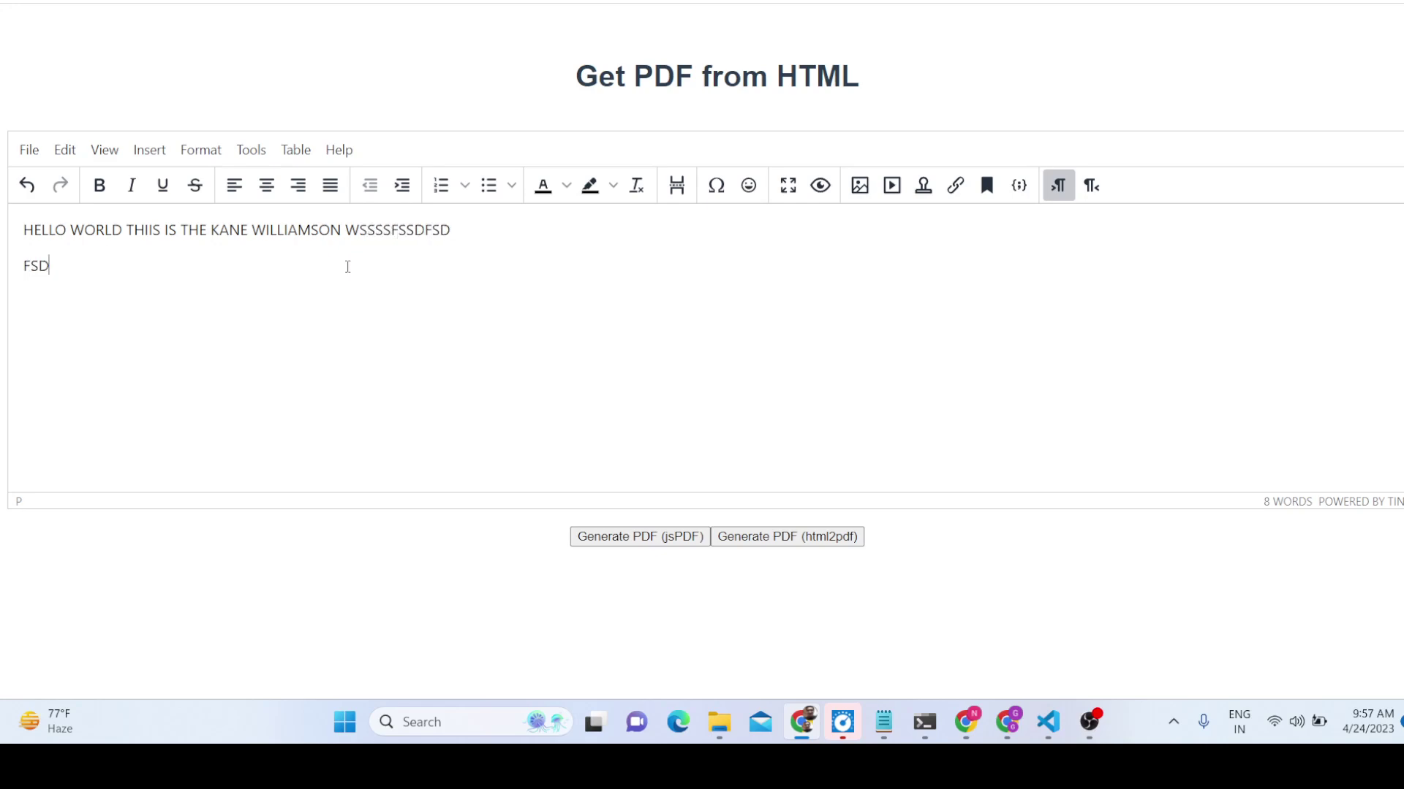
key("Return")
type("FSDFSDFSDFSDFSDFSDFSDFSDF")
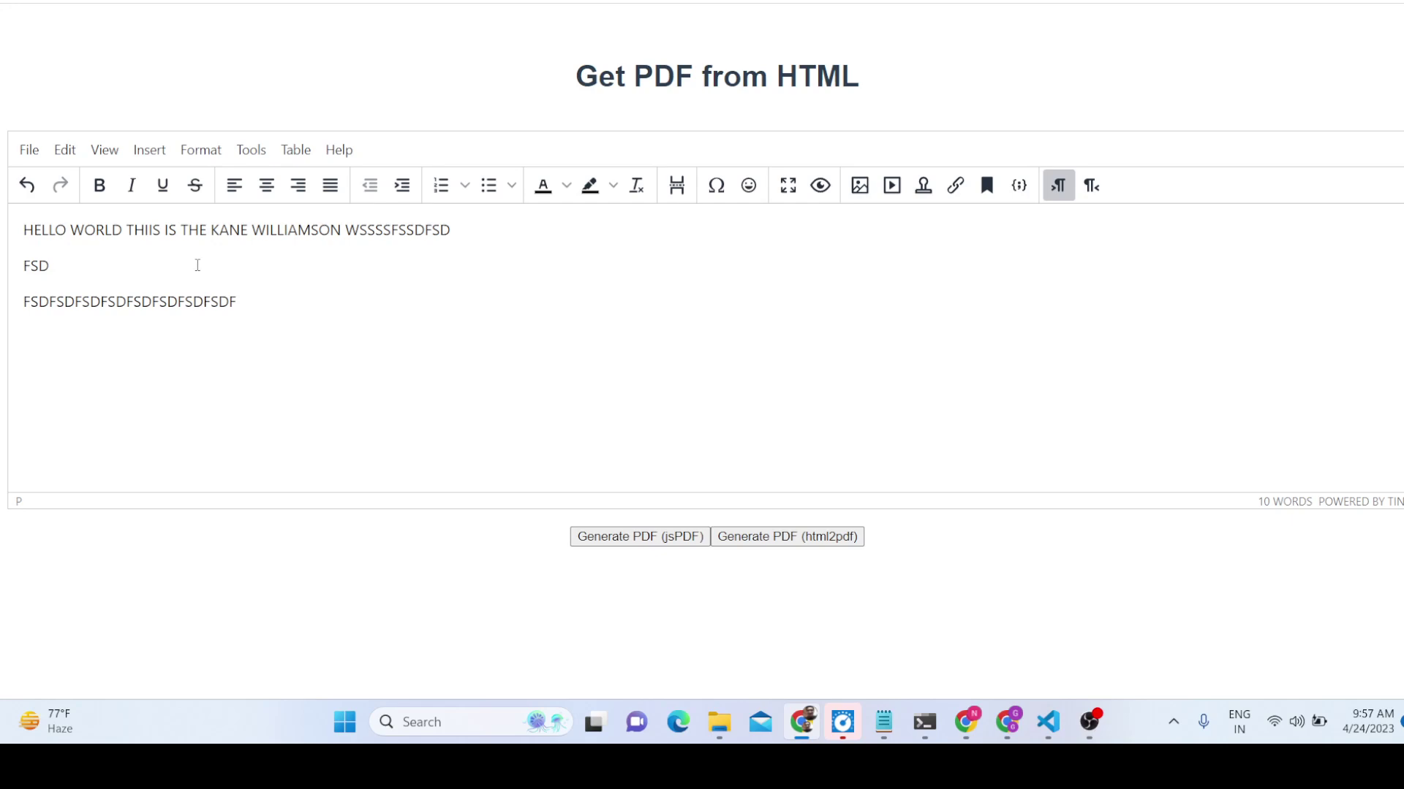
- Colour all three paragraphs red and centre-align them
left_click_drag(272, 303, 16, 228)
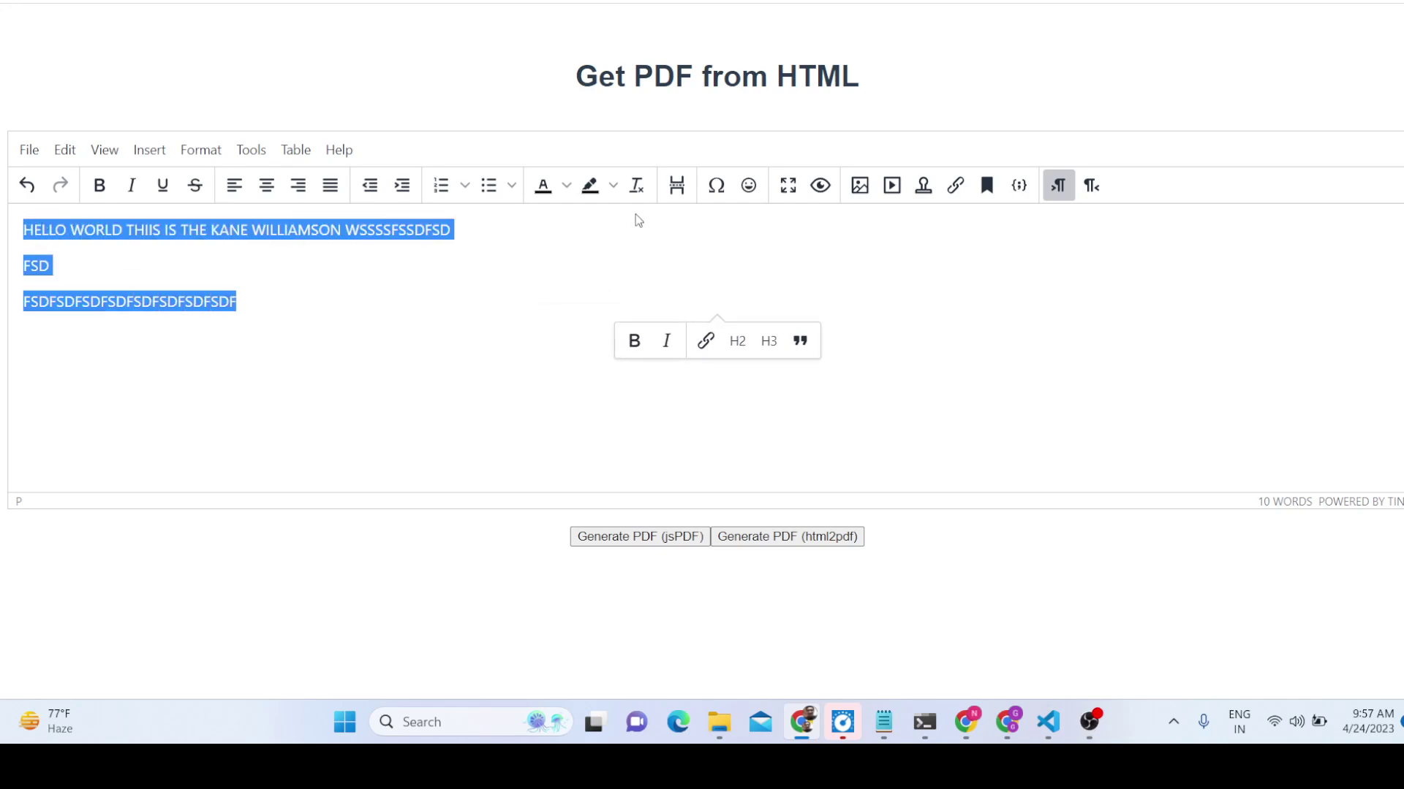
left_click(567, 186)
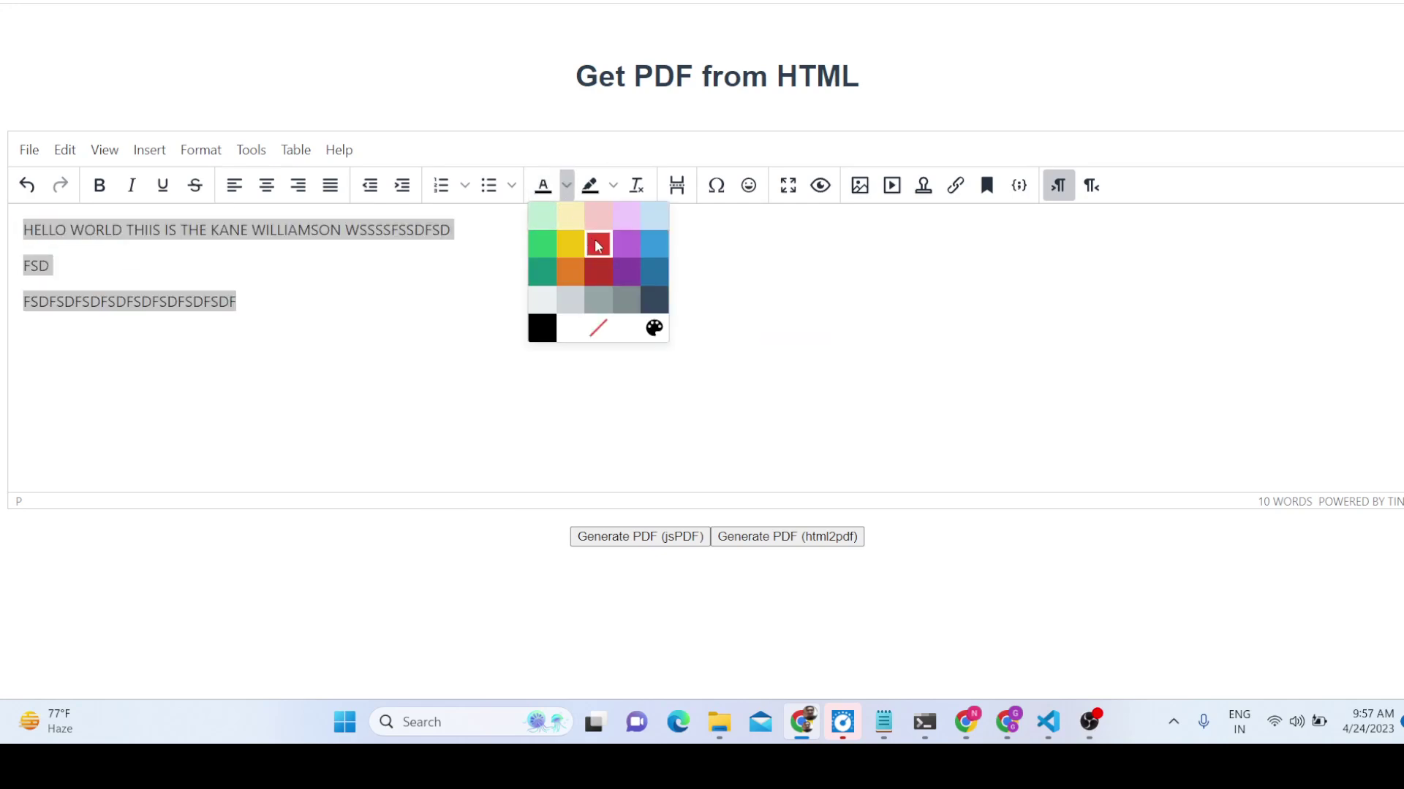
left_click(598, 245)
left_click(485, 294)
left_click_drag(315, 300, 22, 229)
left_click(266, 185)
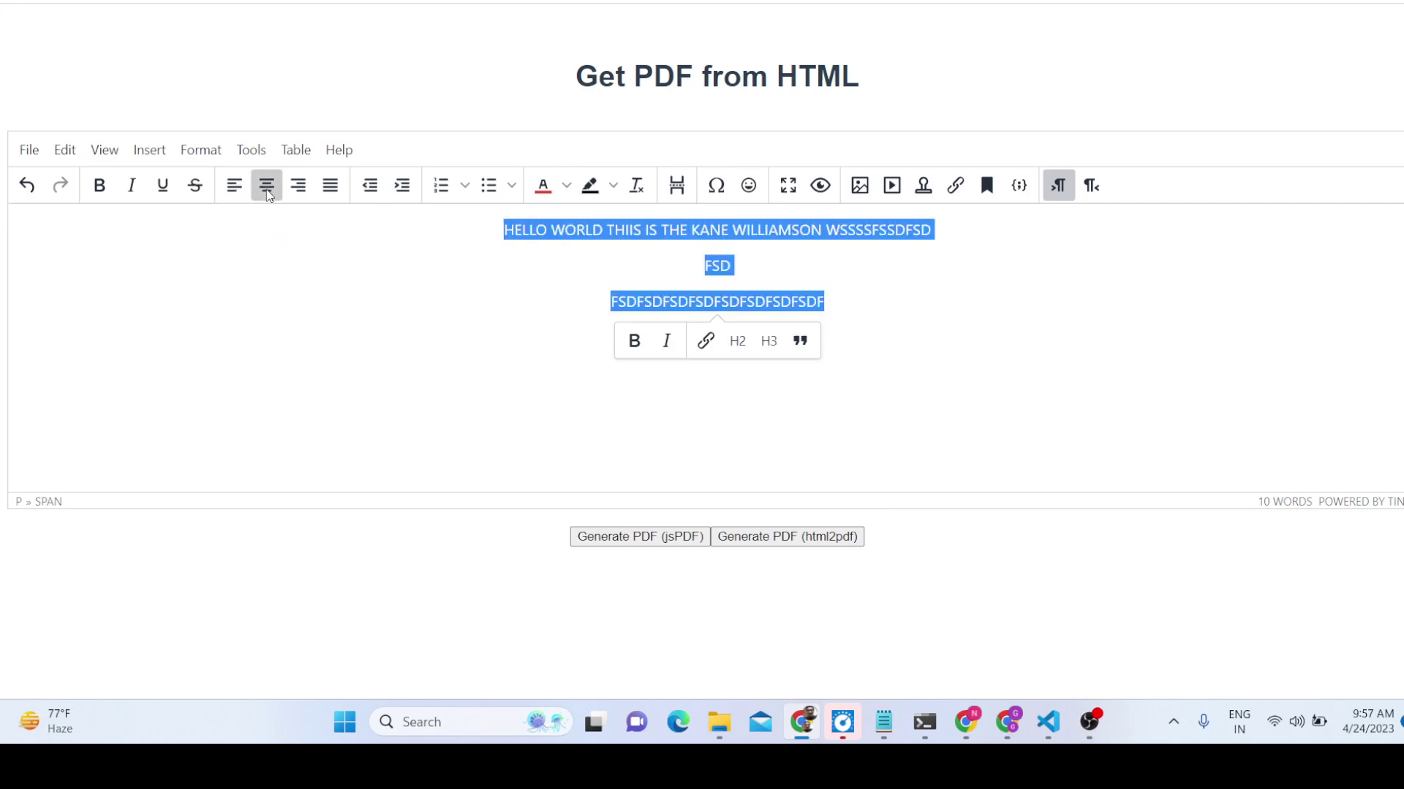
left_click(402, 293)
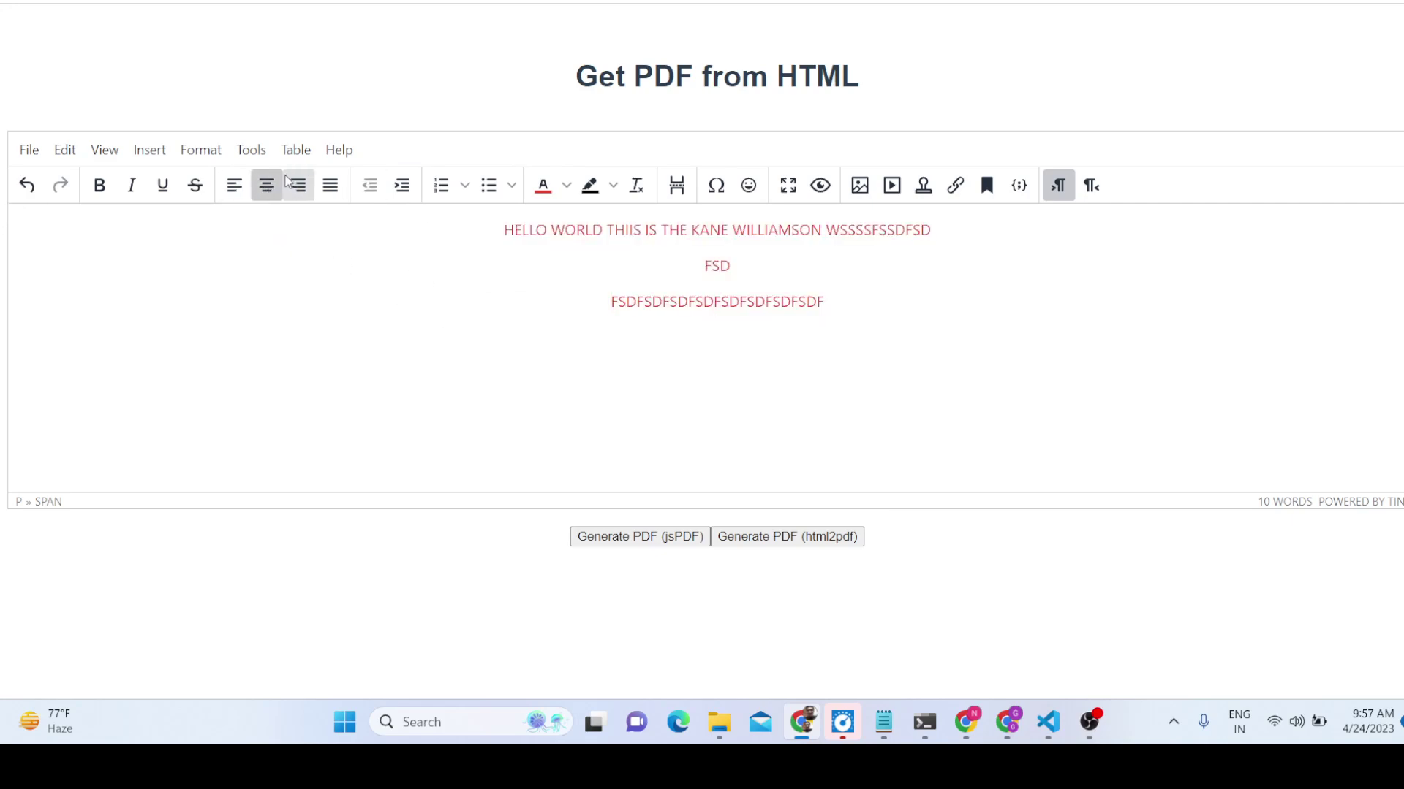
- Make all three paragraphs bold
left_click(100, 187)
left_click_drag(925, 325, 501, 226)
left_click(106, 194)
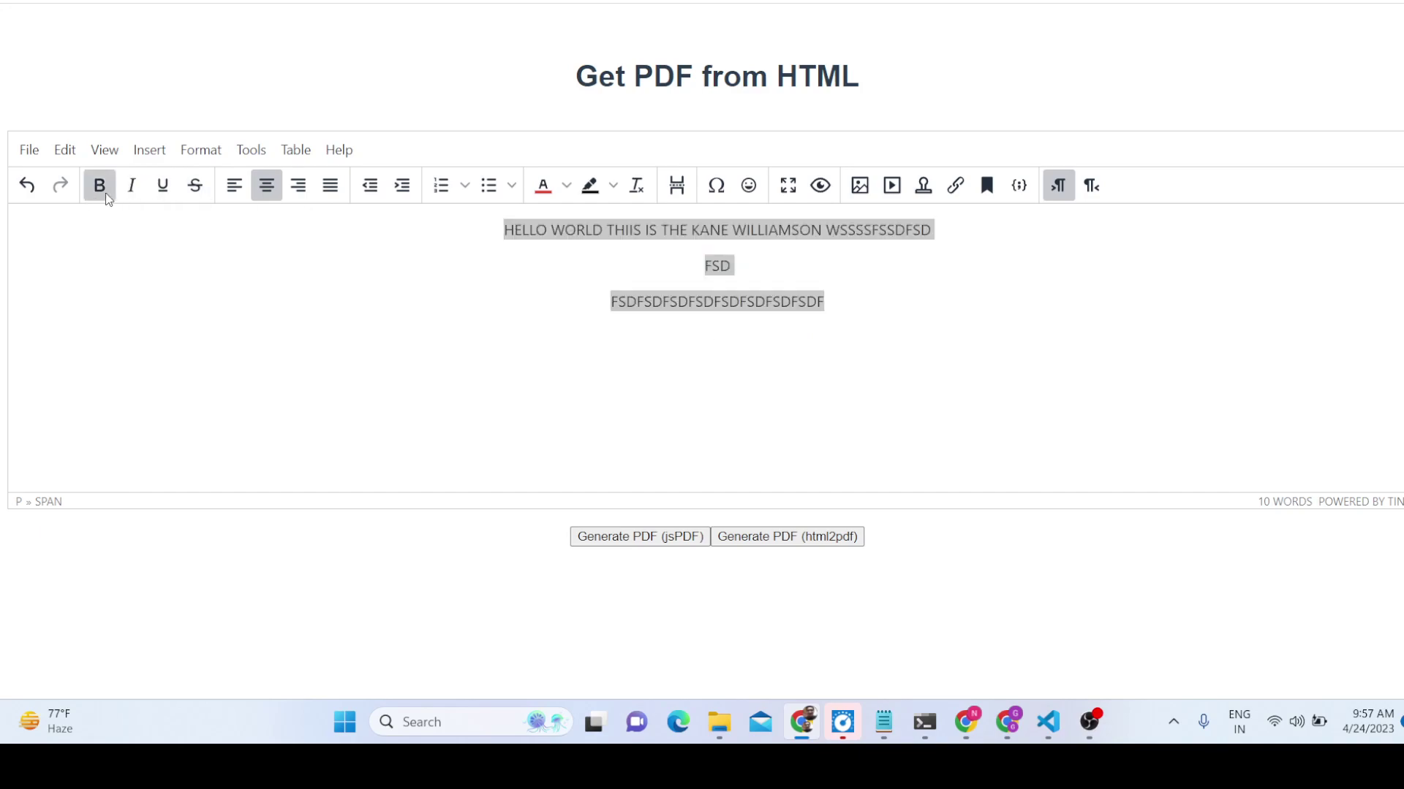
left_click(447, 266)
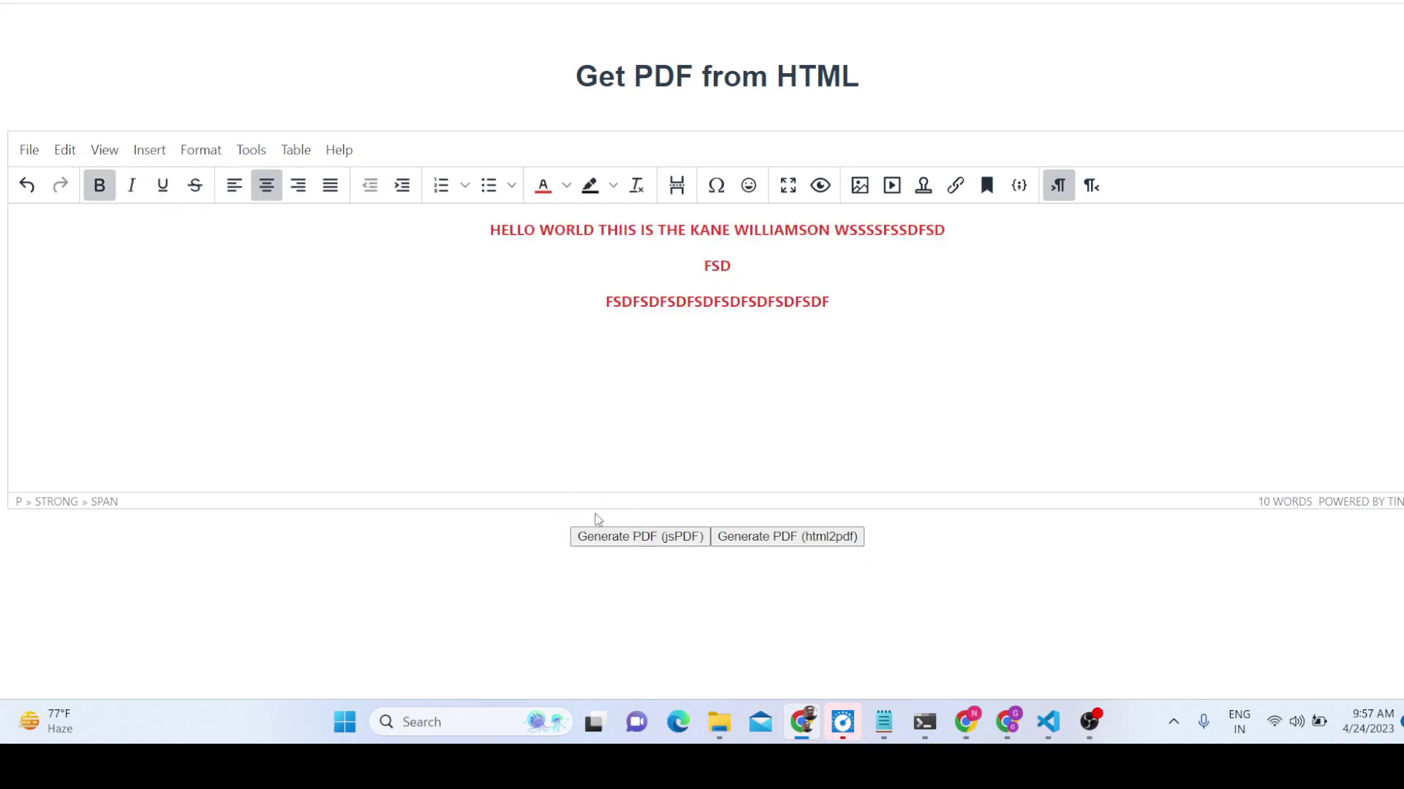
- Export a jsPDF PDF, check its first lines, and return to the editor
left_click(638, 542)
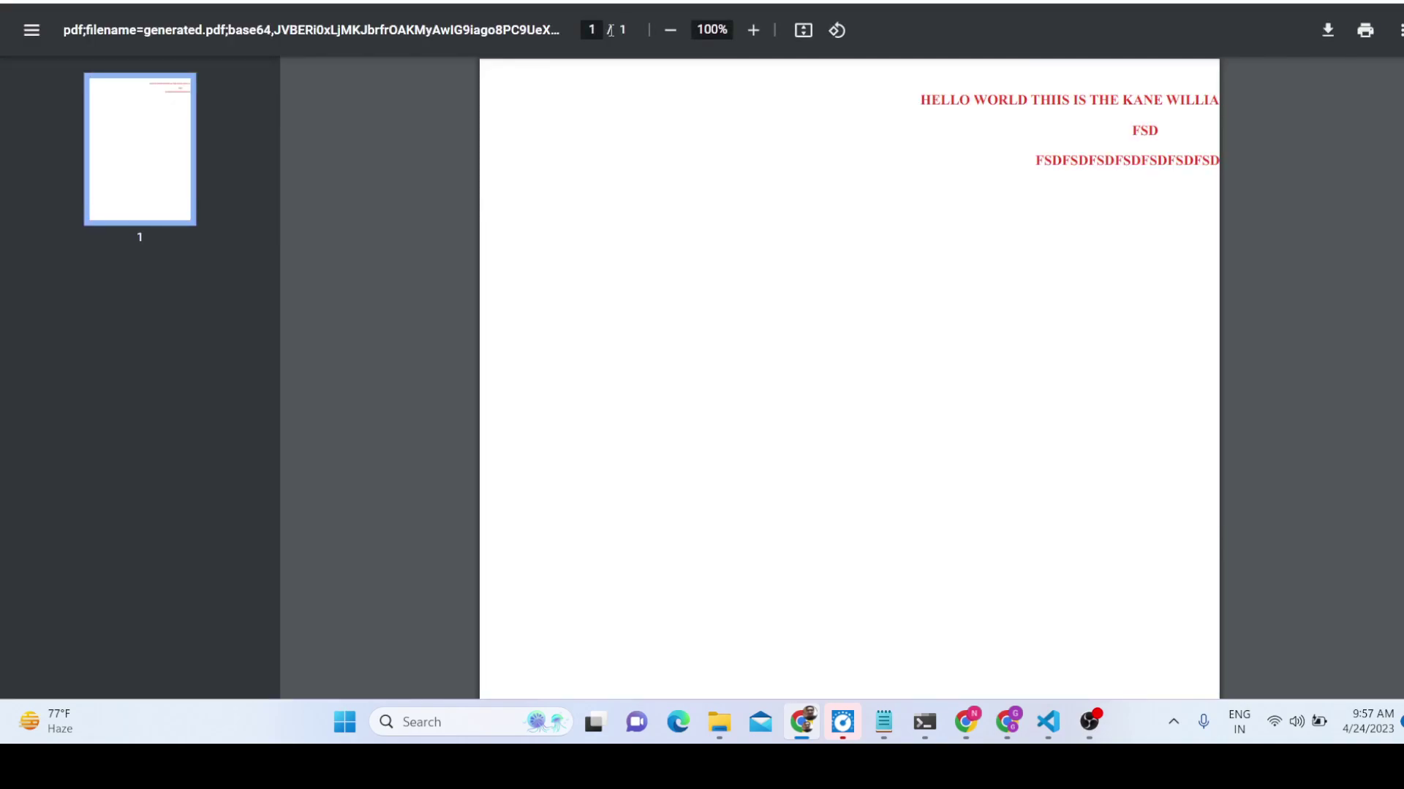
left_click_drag(920, 99, 1196, 120)
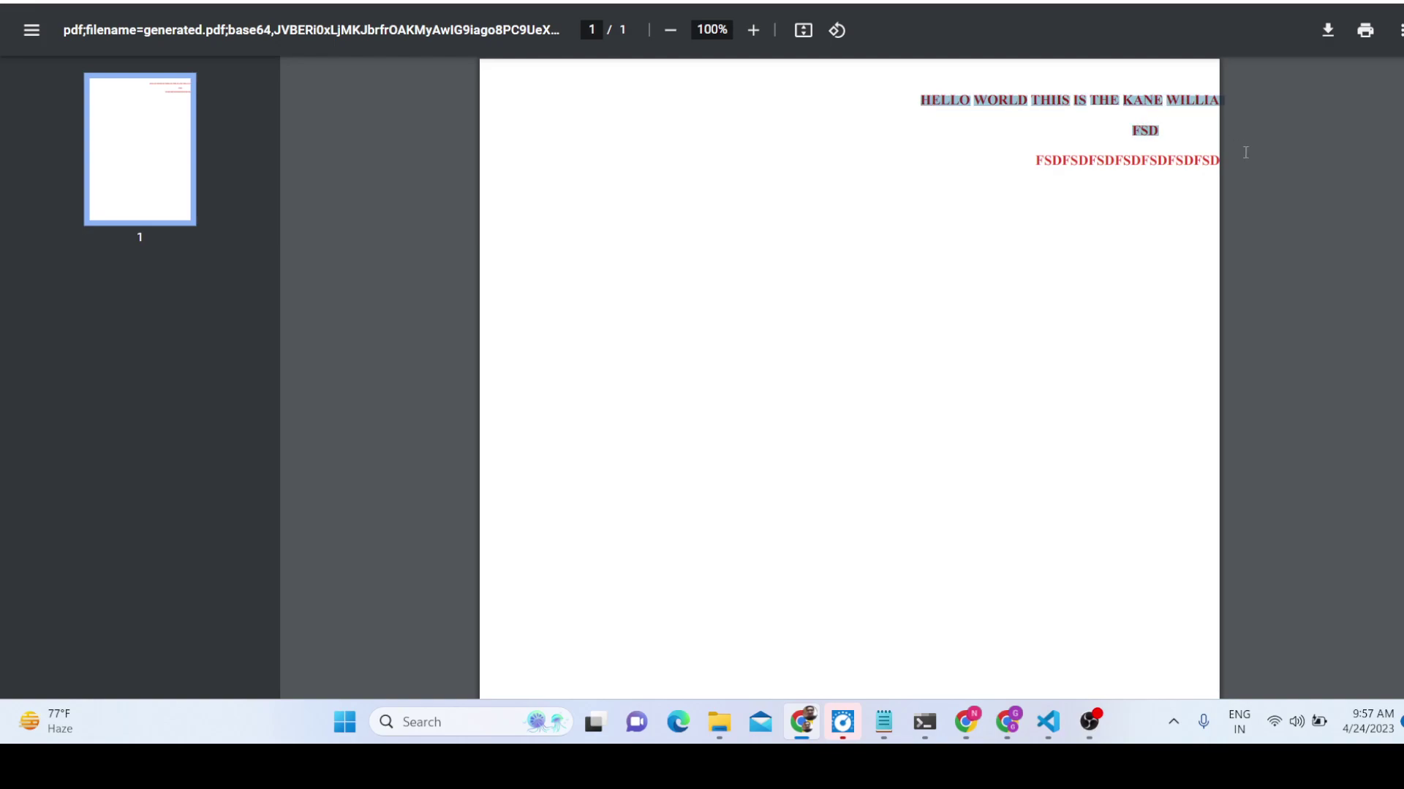
key("ctrl+w")
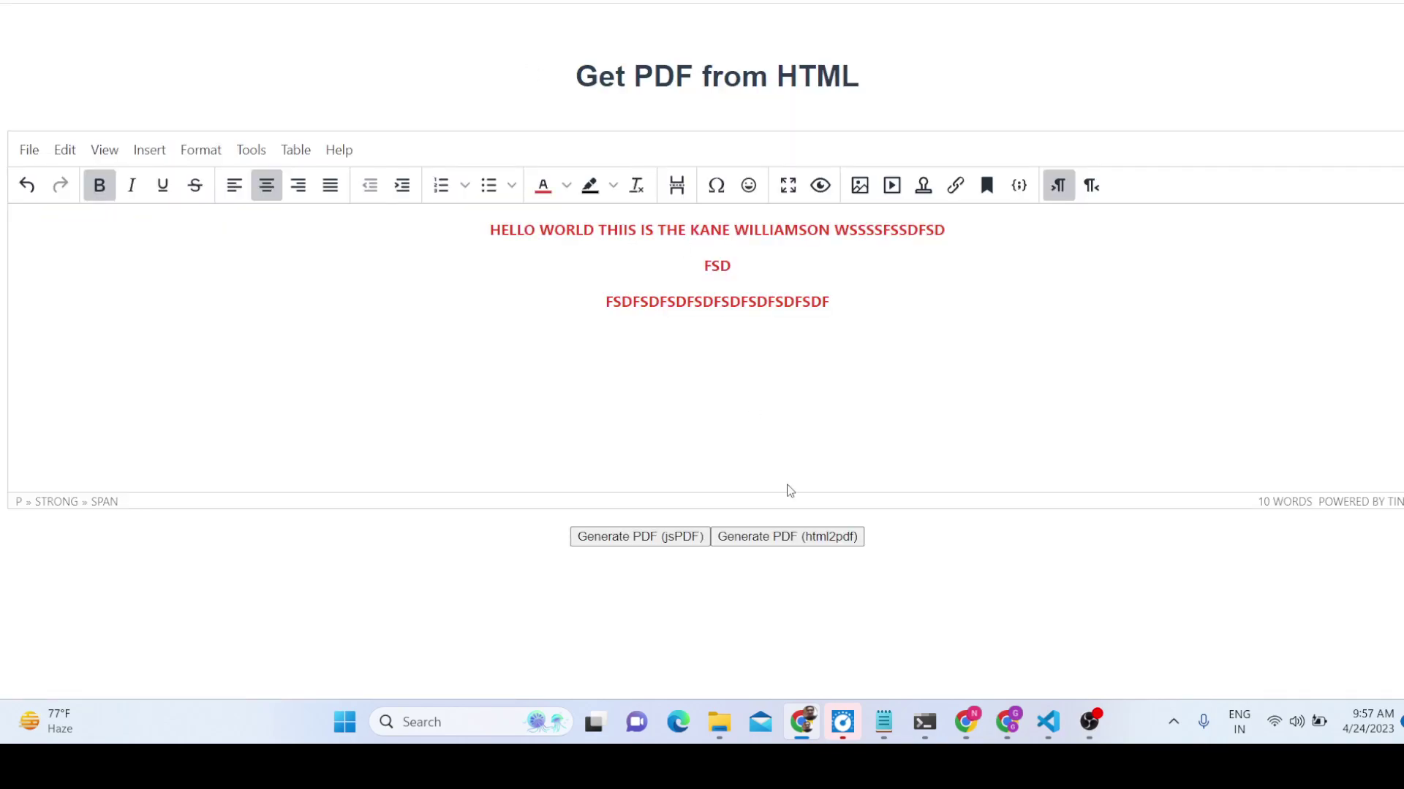
- Generate an html2pdf PDF and review file (4).pdf before returning to the editor
left_click(804, 545)
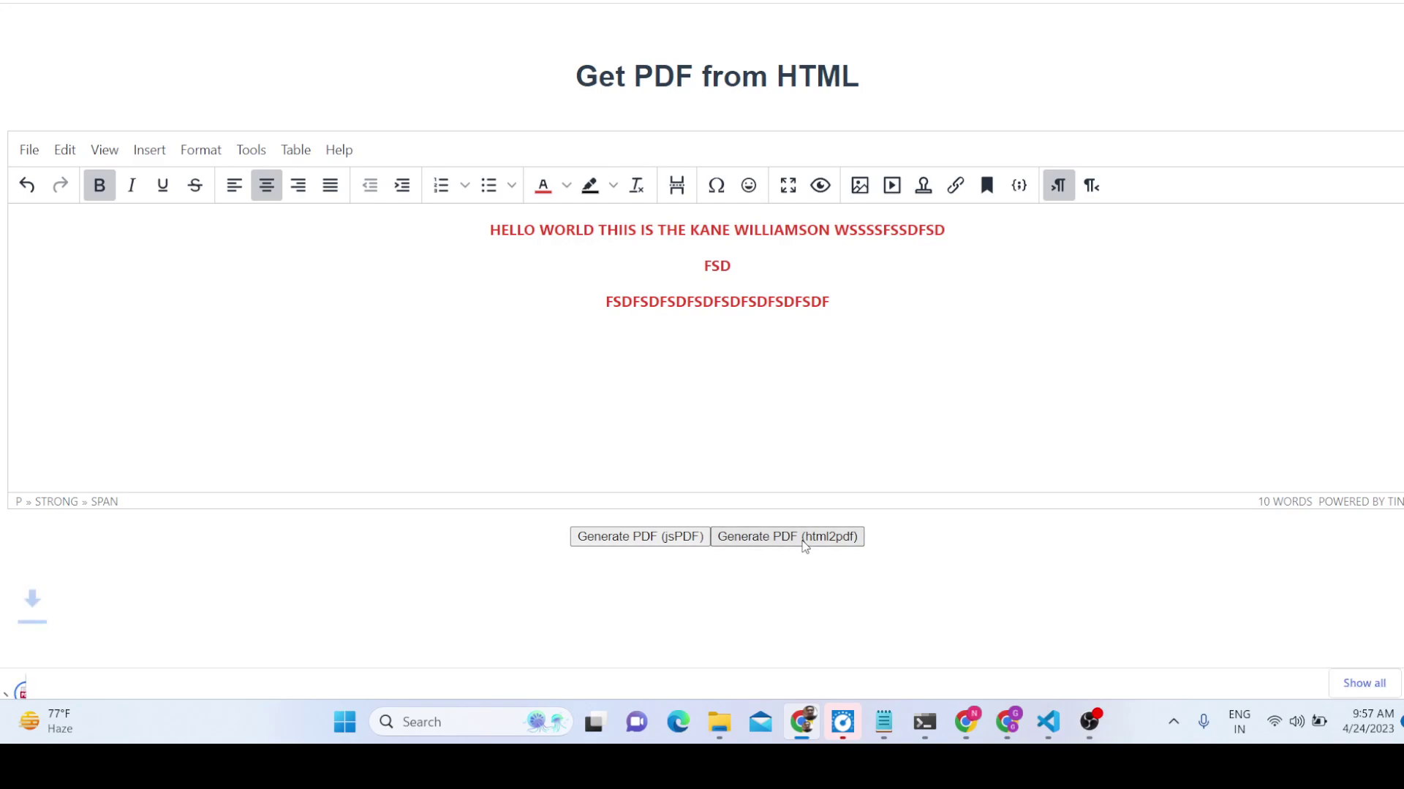
left_click(109, 673)
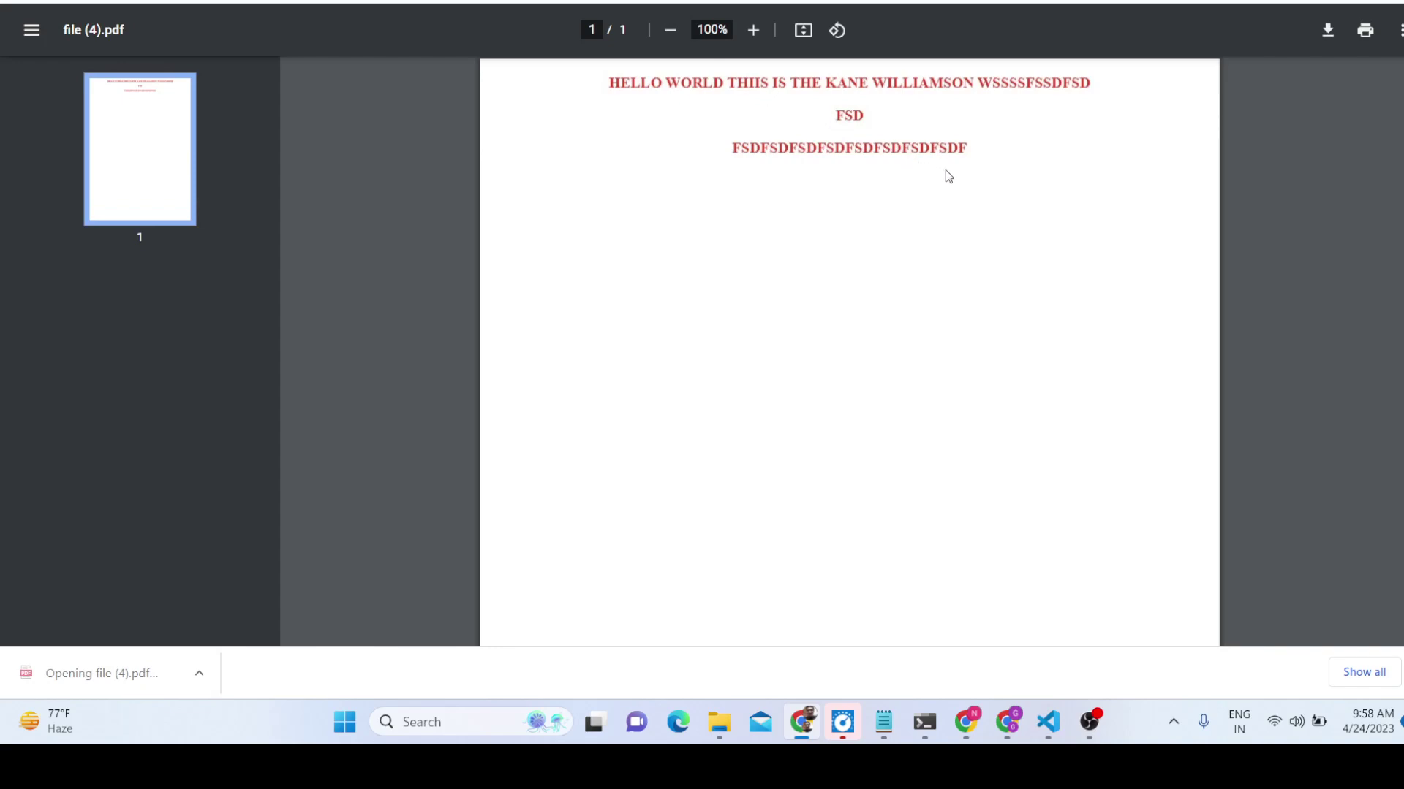
key("alt+Tab")
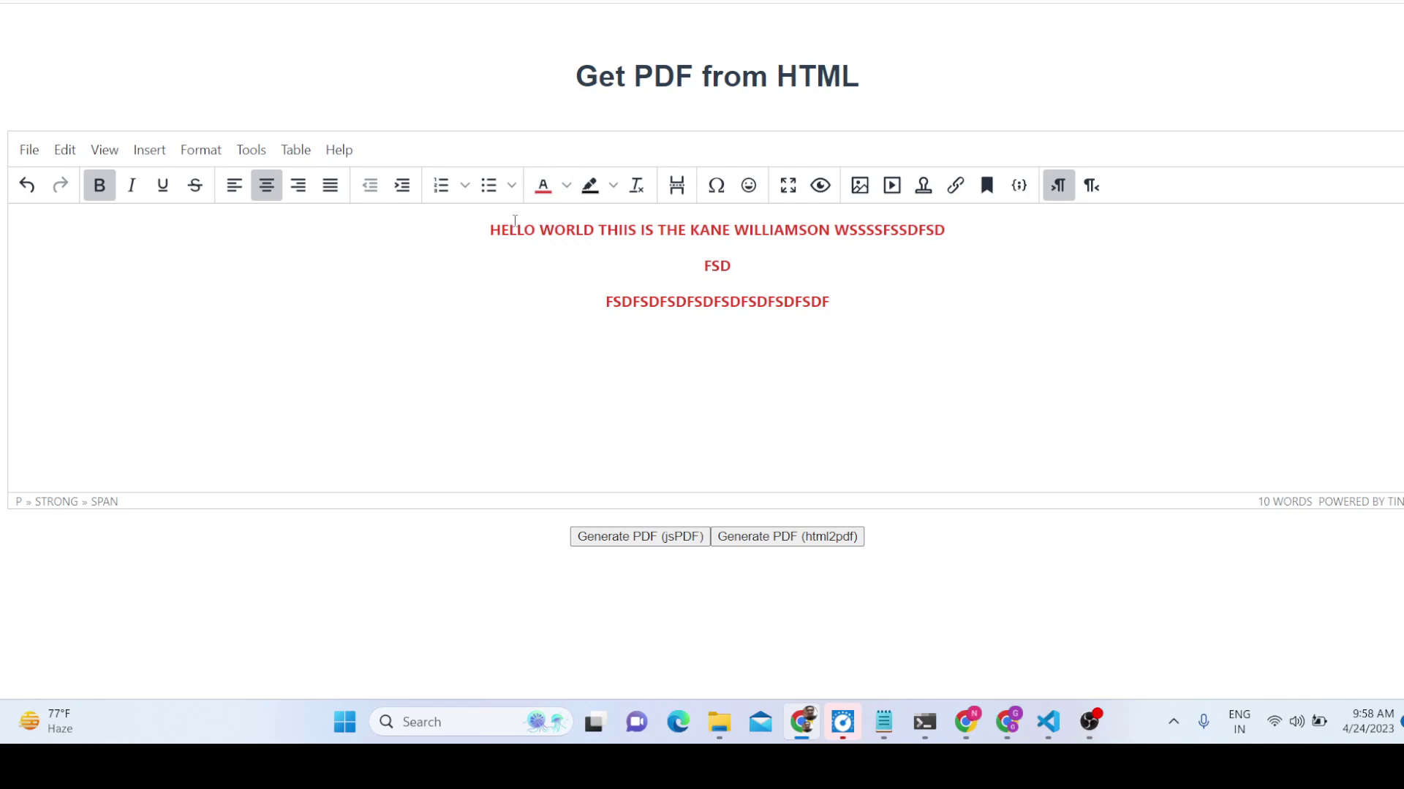
- Insert the 'download' mountain image on a new line below the third paragraph
left_click(877, 296)
key("Return")
left_click(745, 341)
double_click(292, 224)
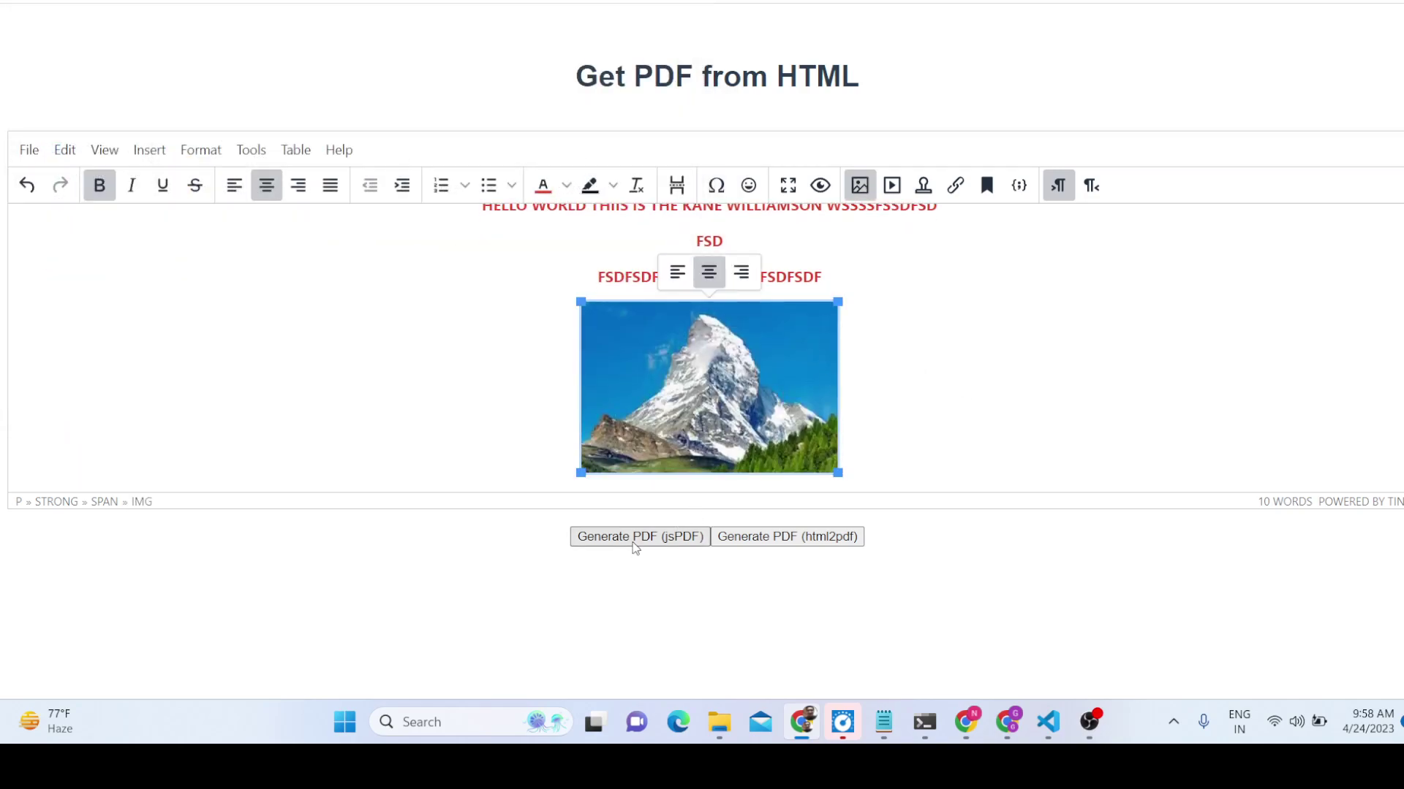
- Export with html2pdf and check file (5).pdf shows the image
left_click(755, 541)
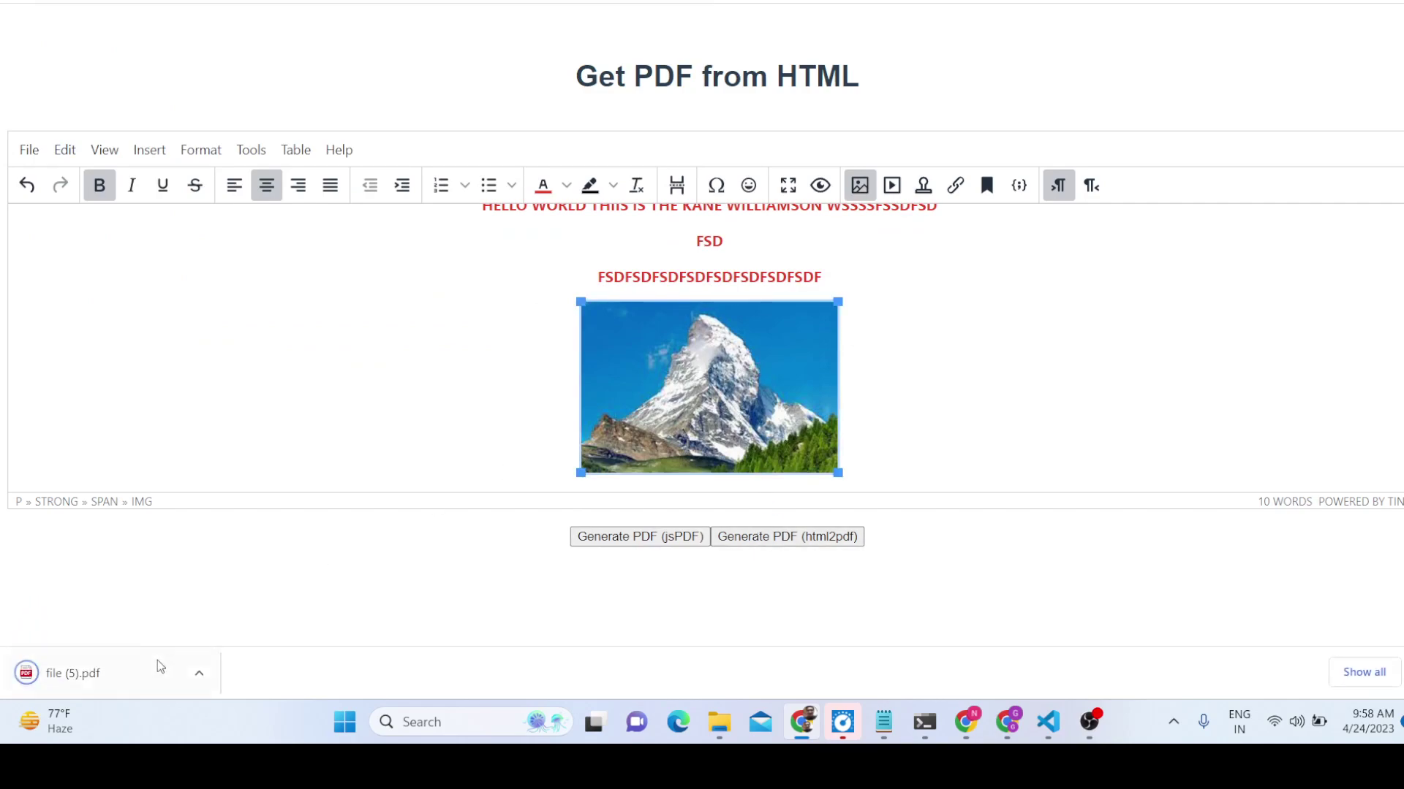
left_click(157, 662)
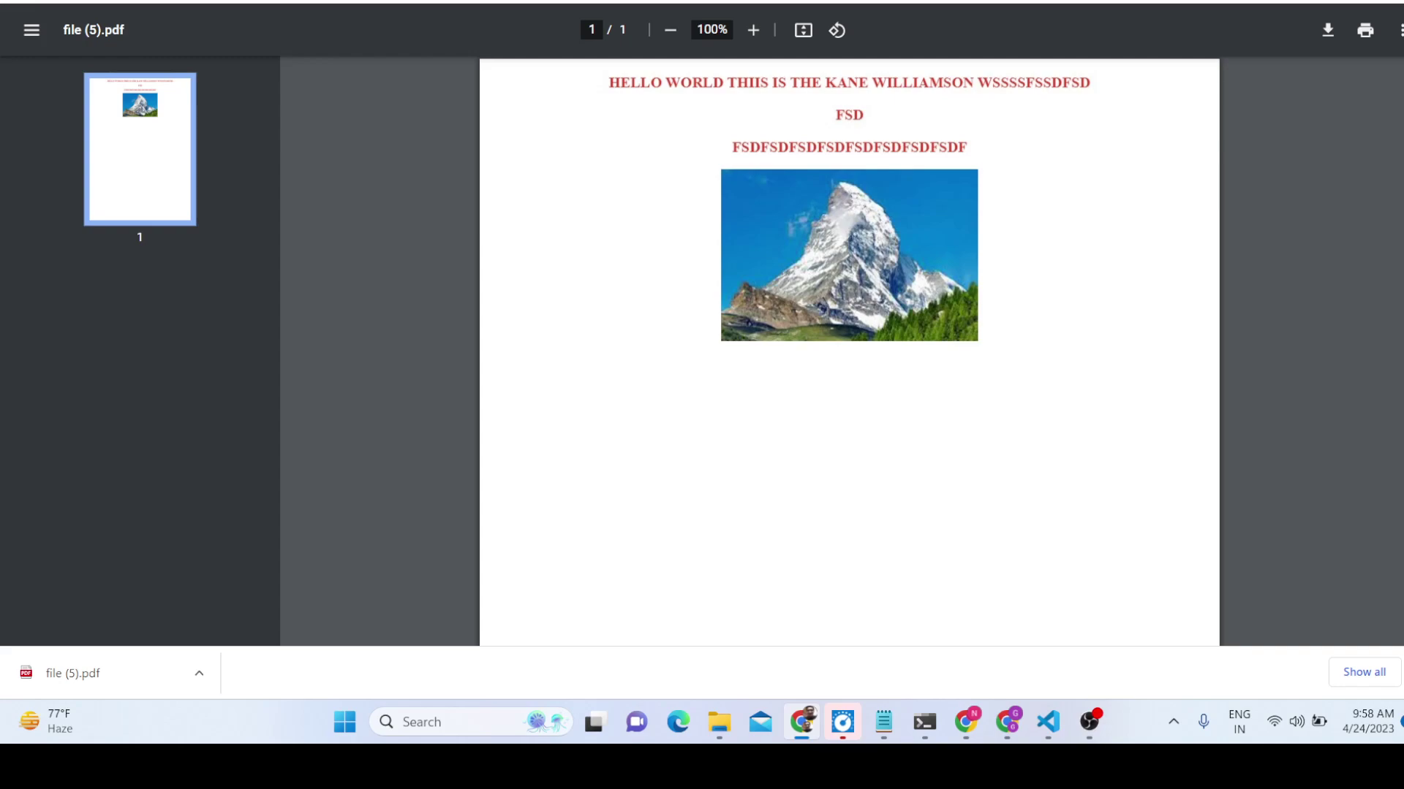
key("ctrl+w")
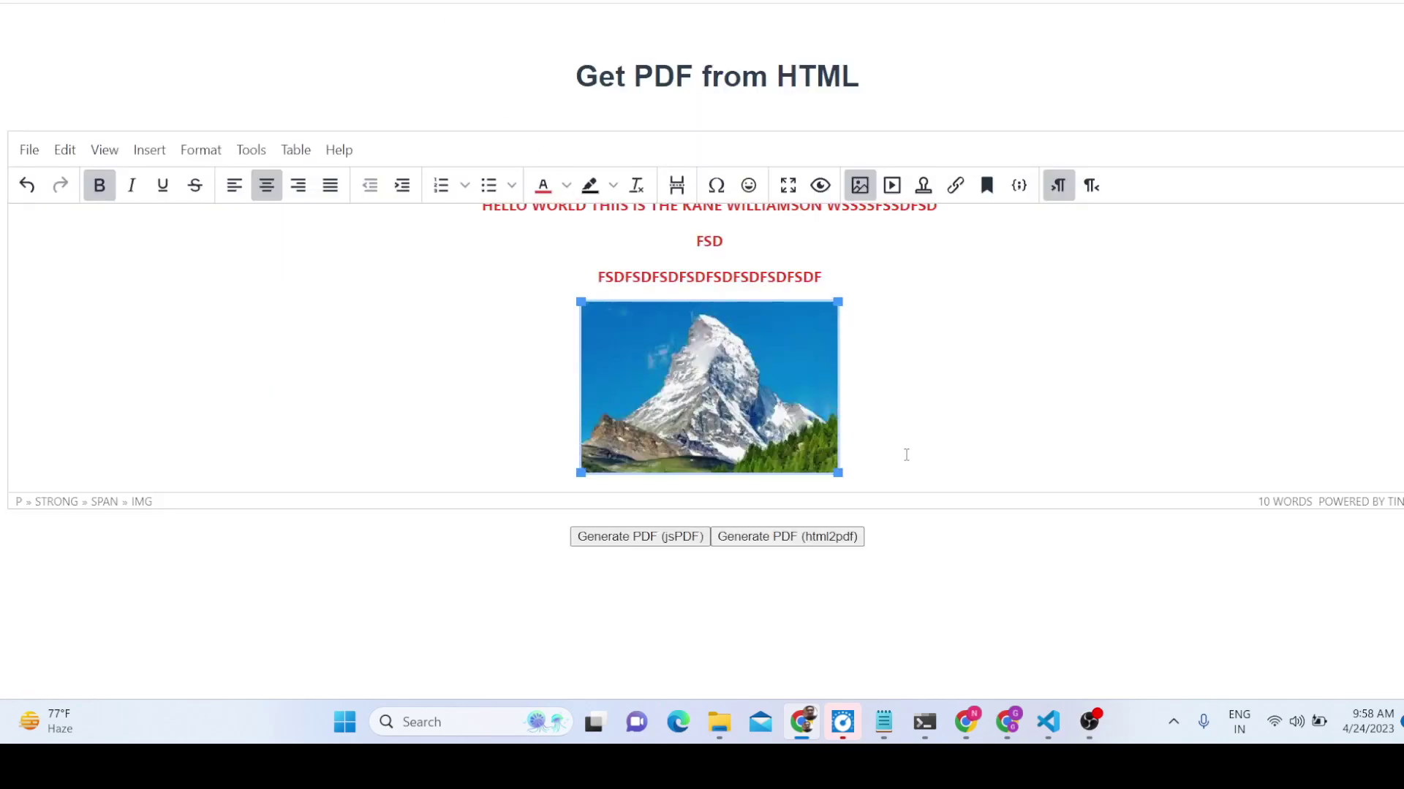
- Insert a two-column table below the image with first row FFDGDGDFGFDG and DFGDFGDFGDFG
left_click(953, 409)
key("Return")
key("Return")
key("Return")
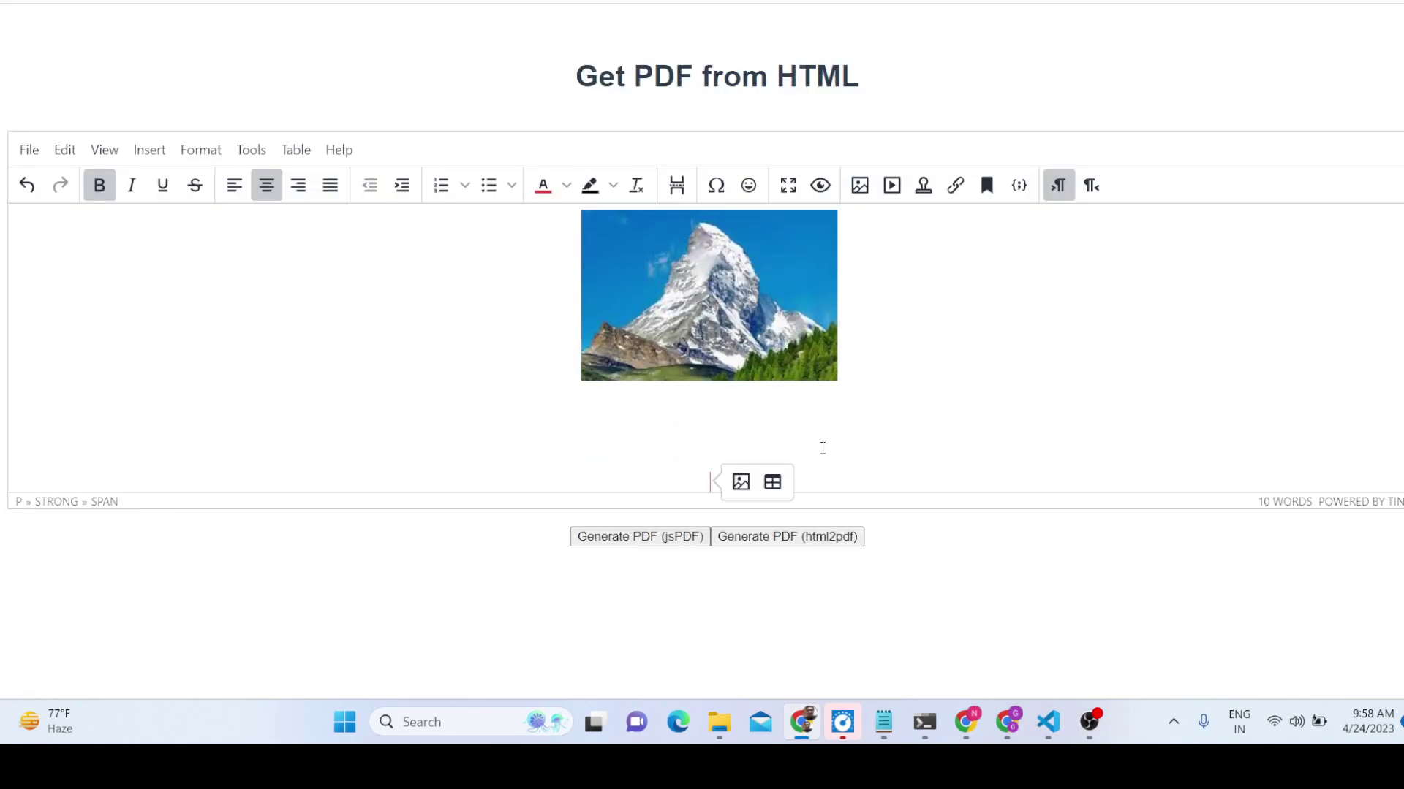
left_click(780, 491)
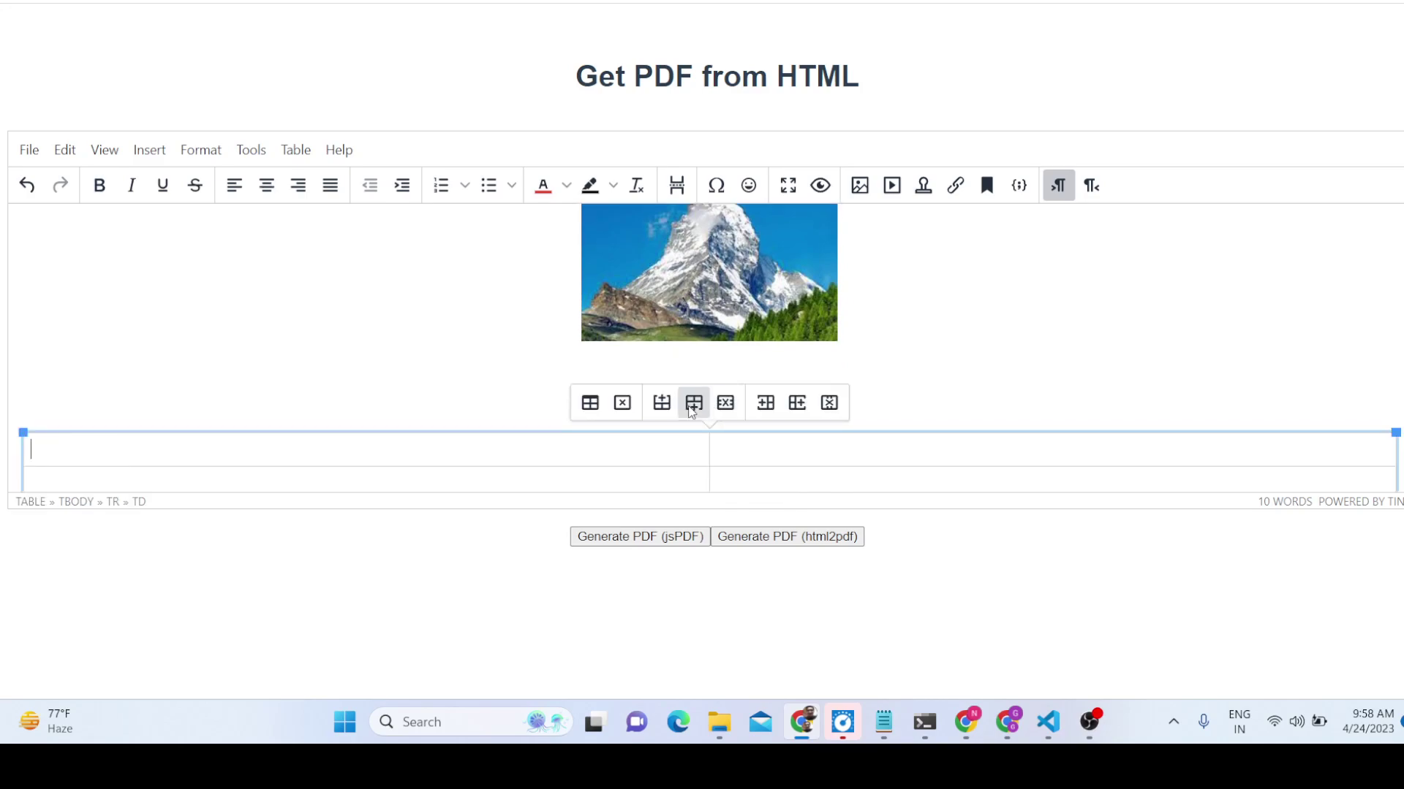
type("FFDGDGDFGFDG")
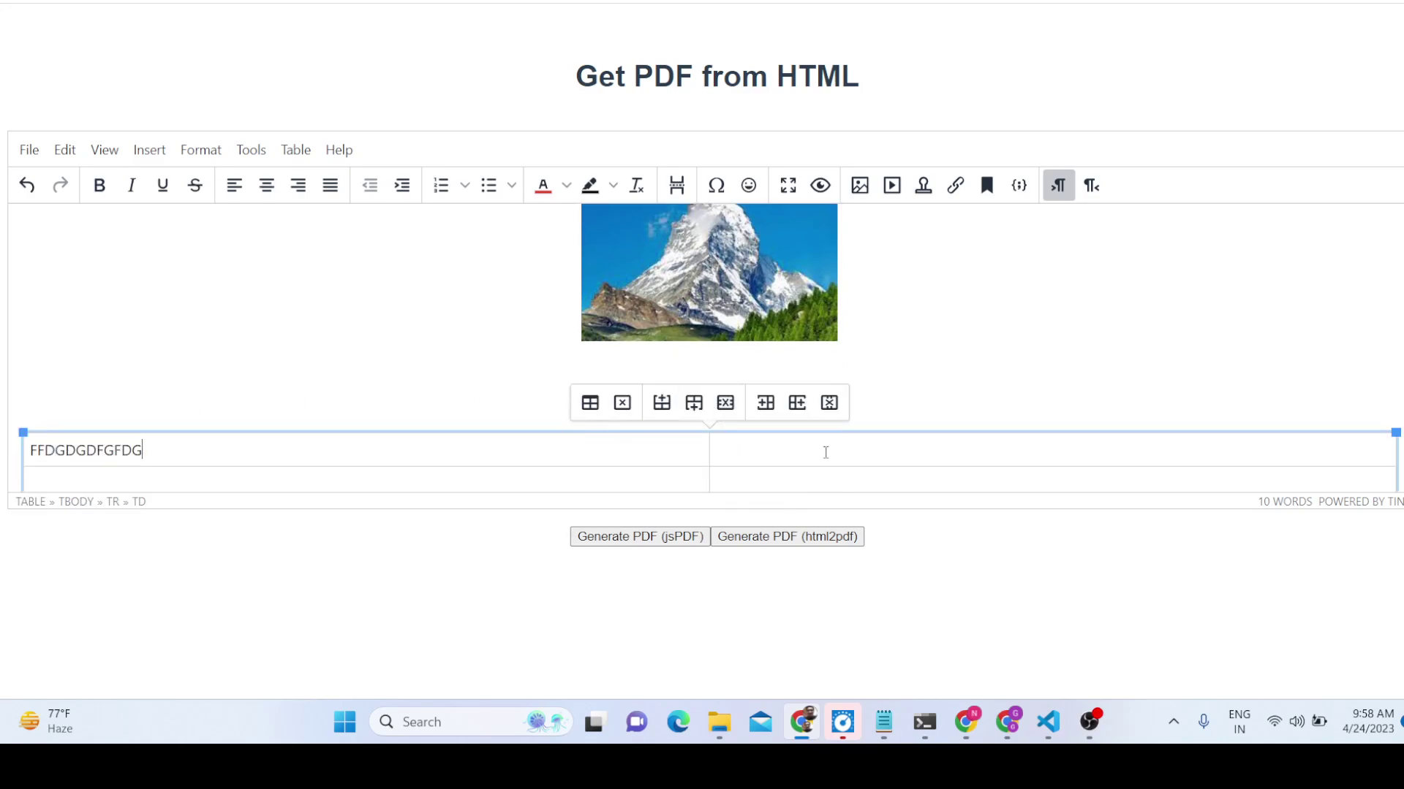
left_click(837, 453)
type("DFGDFGDFGDFG")
- Fill the second row with DFGDFGDF and DFGDFGDFGDF, then open Table properties
left_click(473, 480)
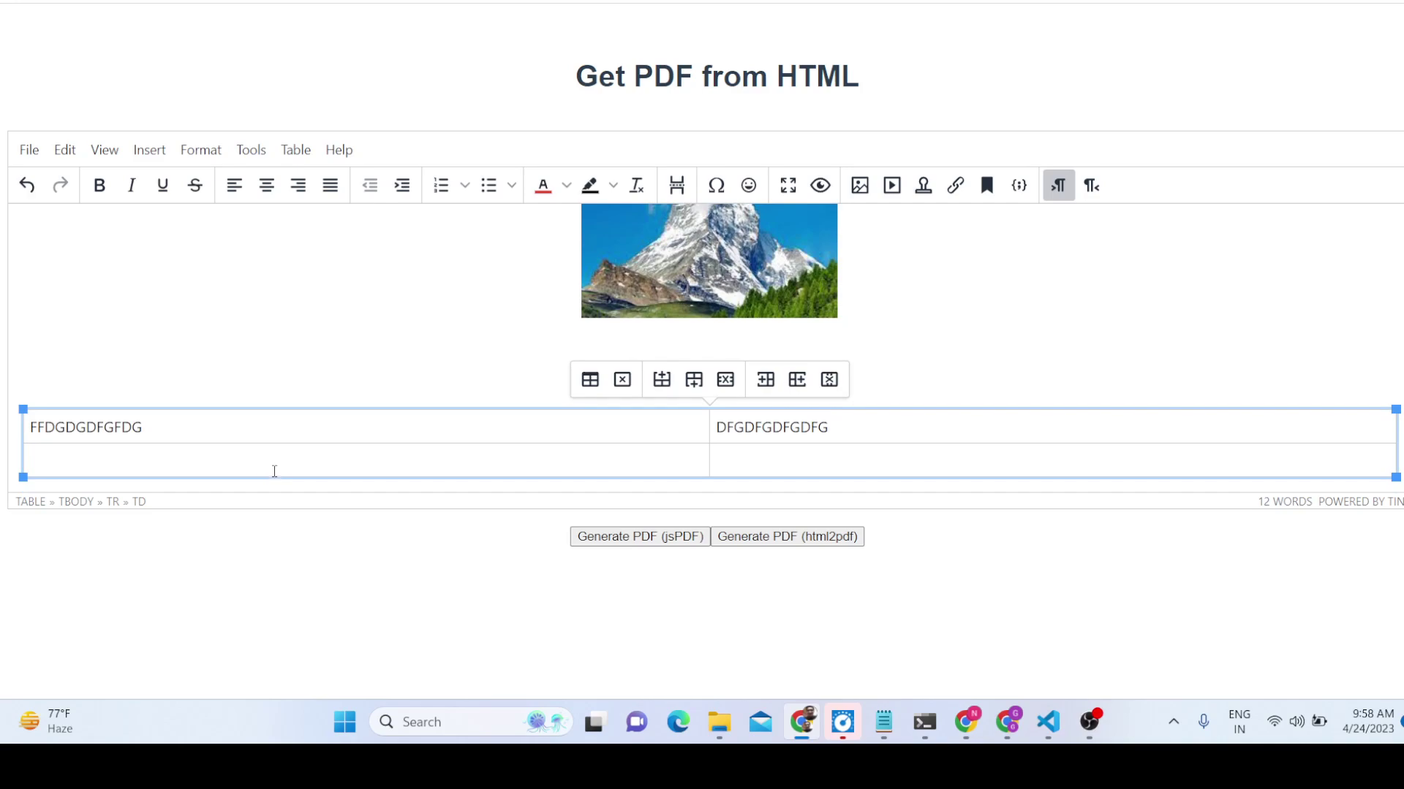
type("DFGDFGDF")
left_click(792, 464)
type("DFGDFGDFGDF")
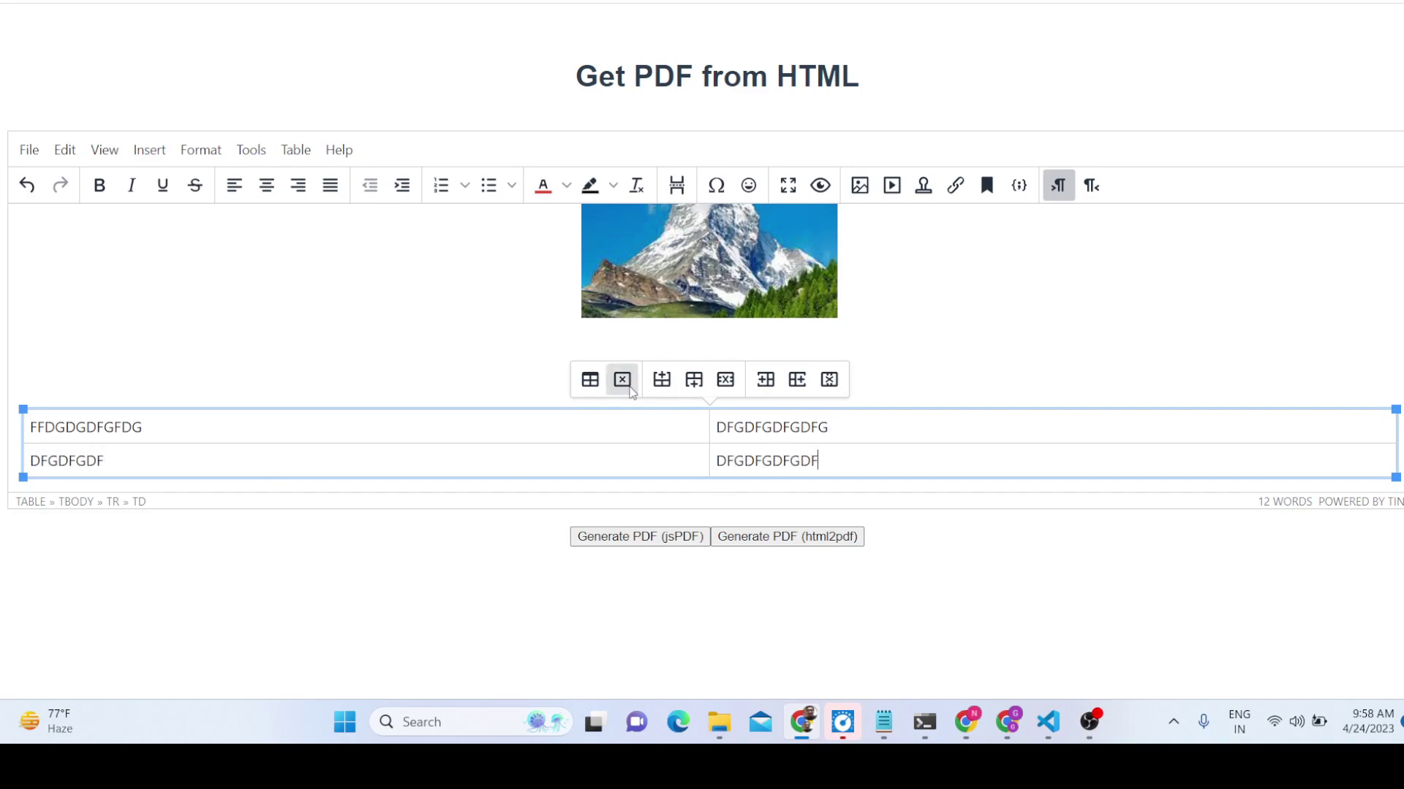
left_click(591, 380)
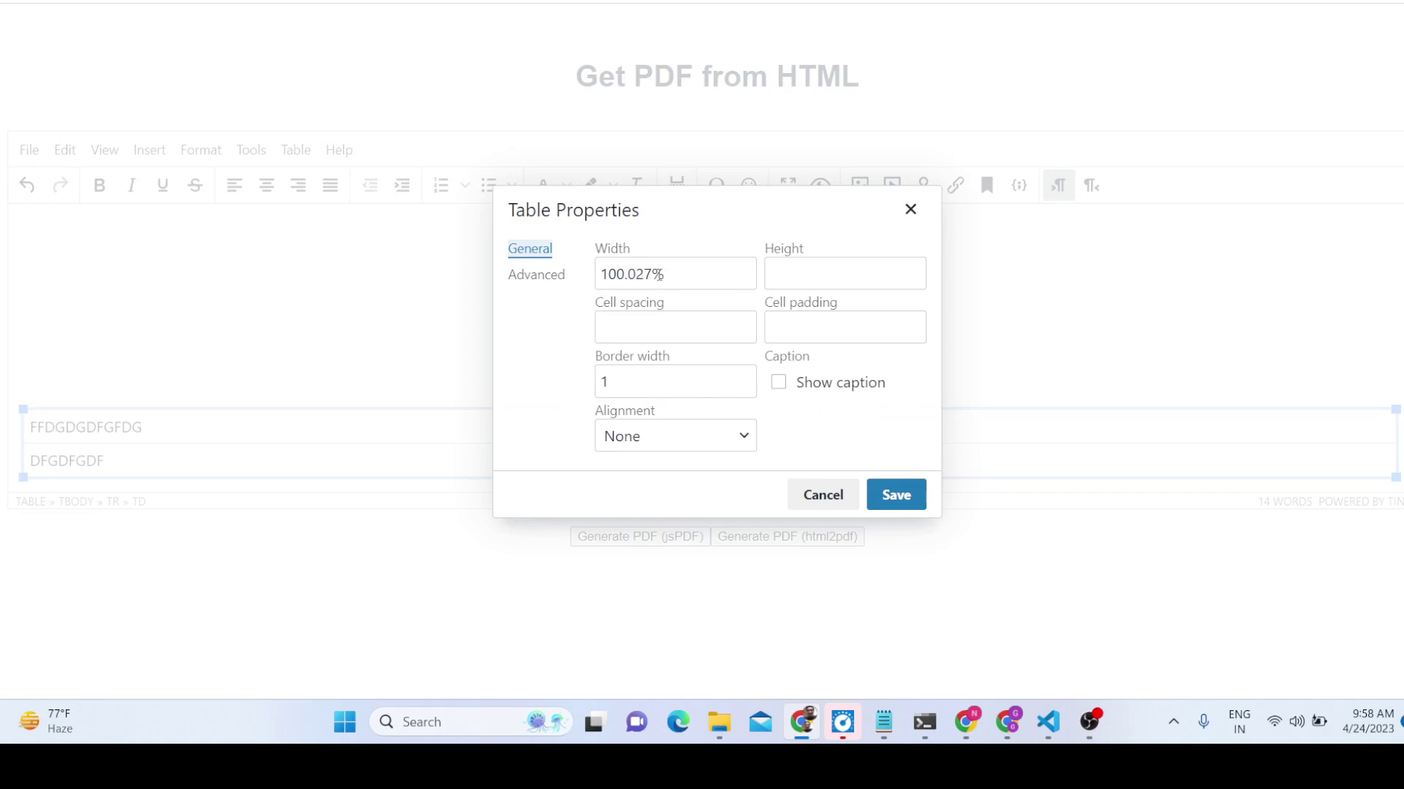
- Set the table width to 50027% and append SDFSF to the first cell
left_click(628, 275)
left_click_drag(627, 275, 601, 274)
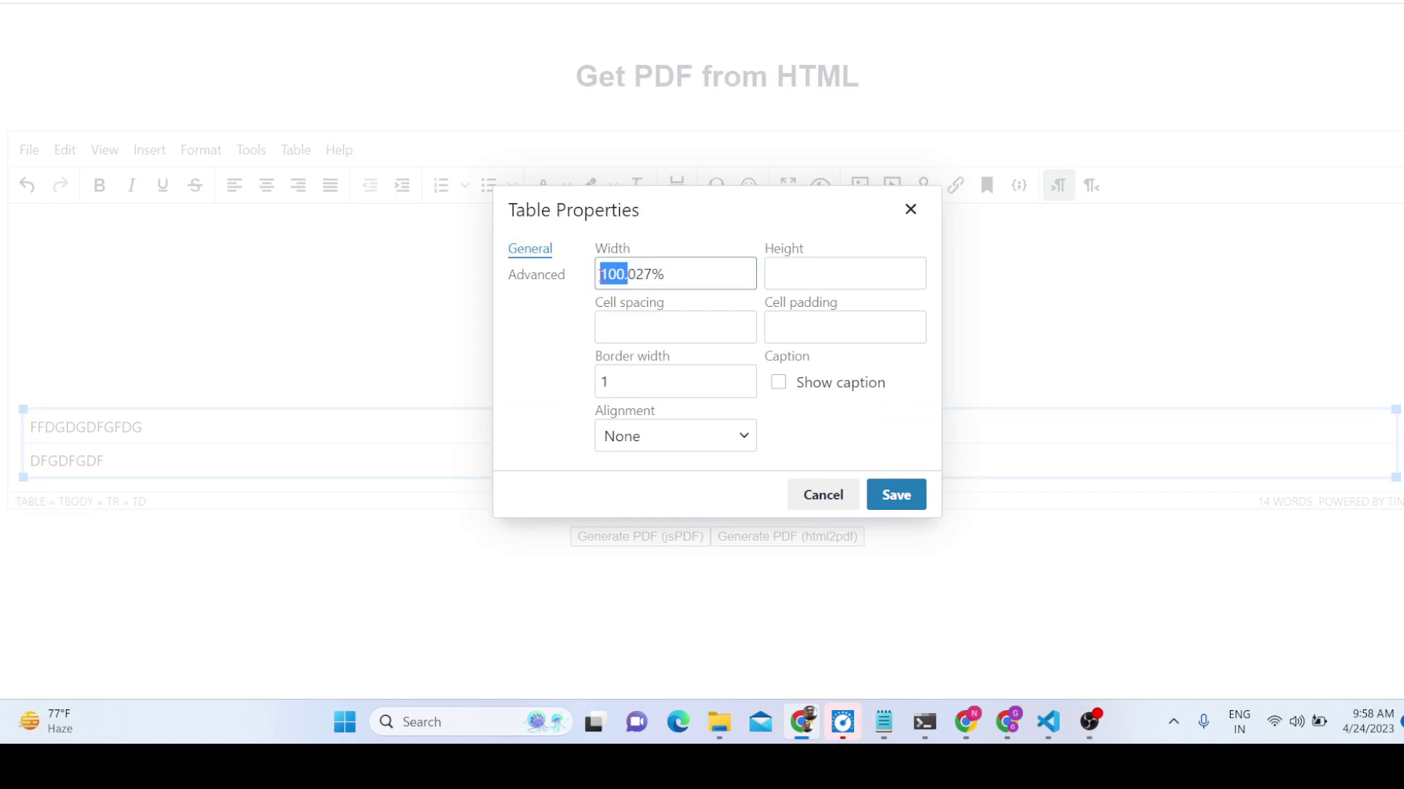
type("50")
left_click(897, 496)
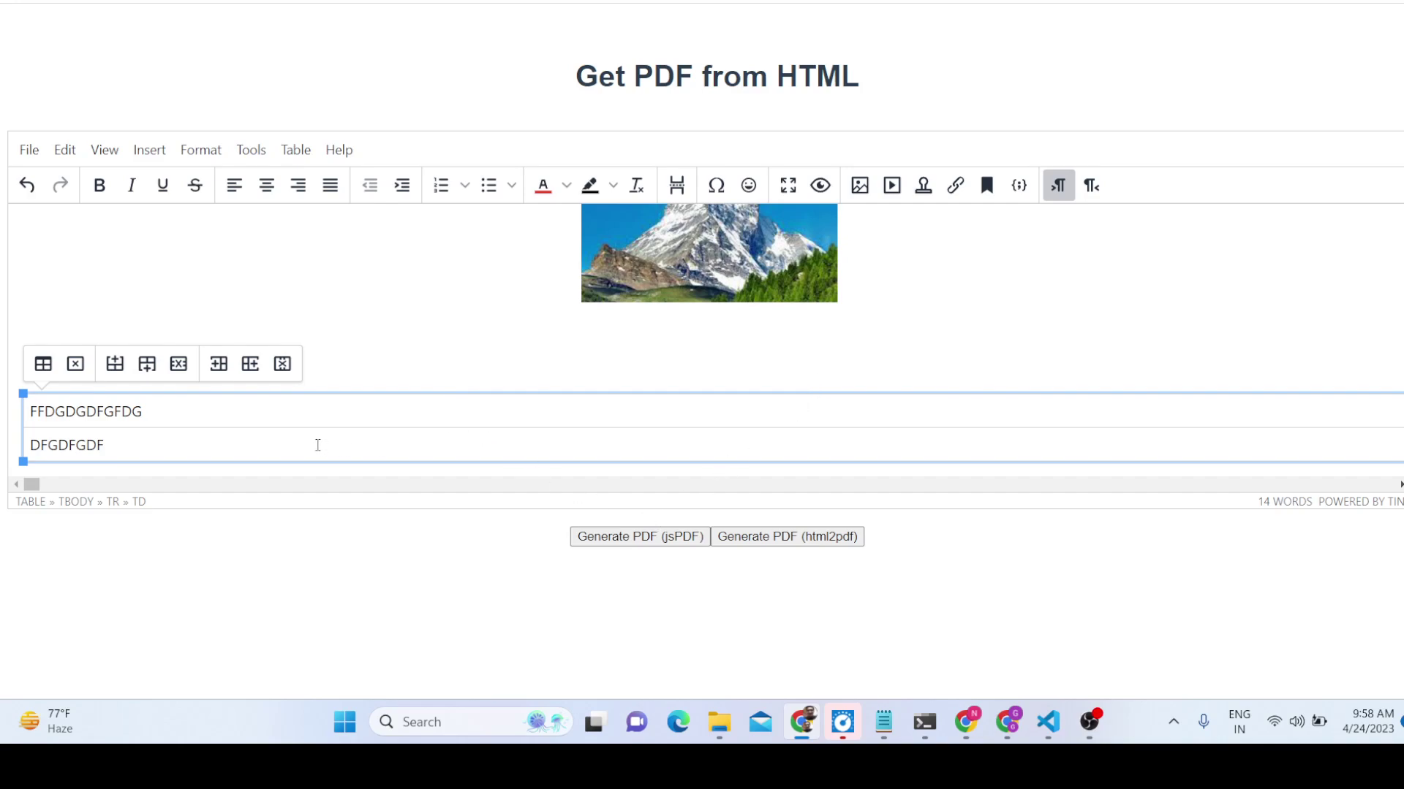
type("SDFSF")
- Add a column before and a row after, then cancel out of Table properties
left_click(227, 372)
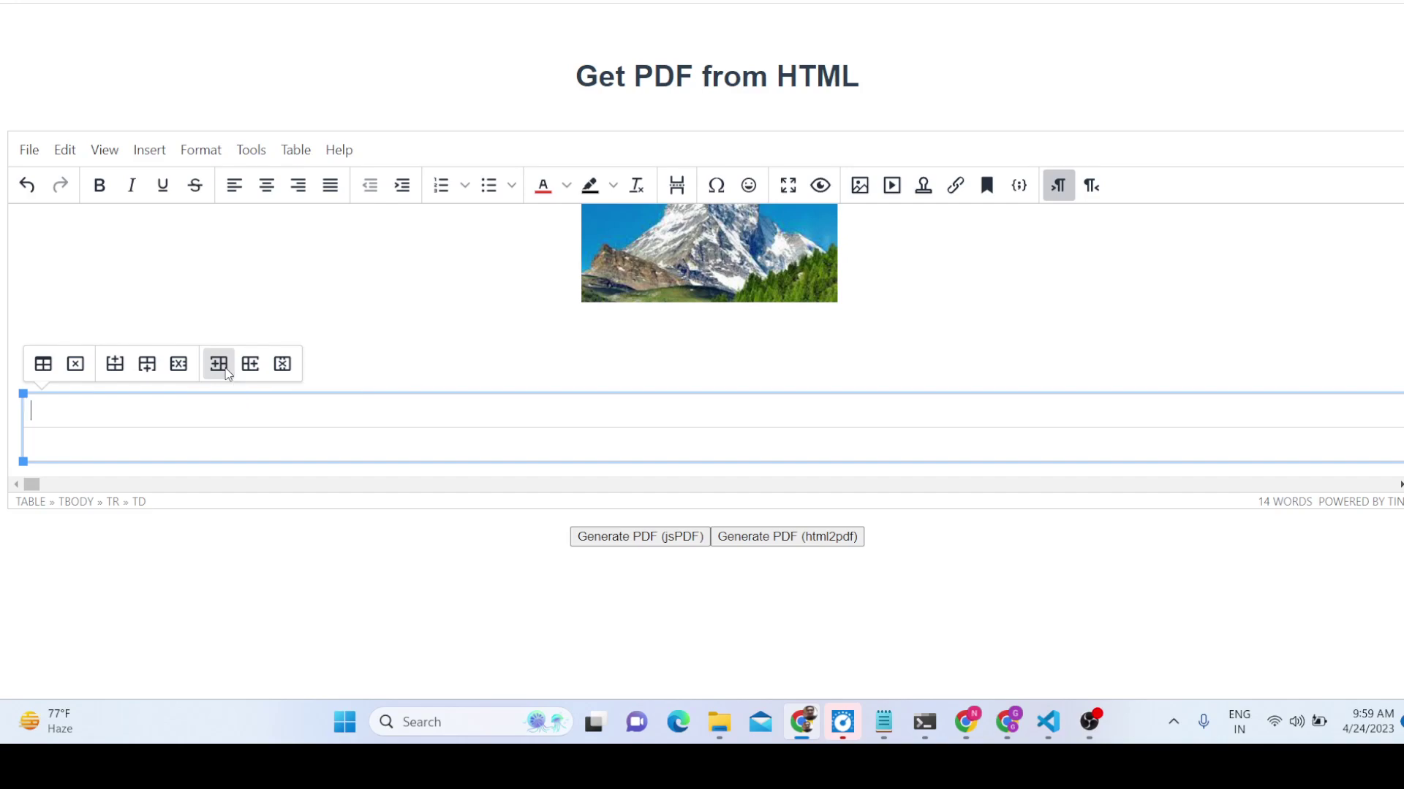
left_click(147, 365)
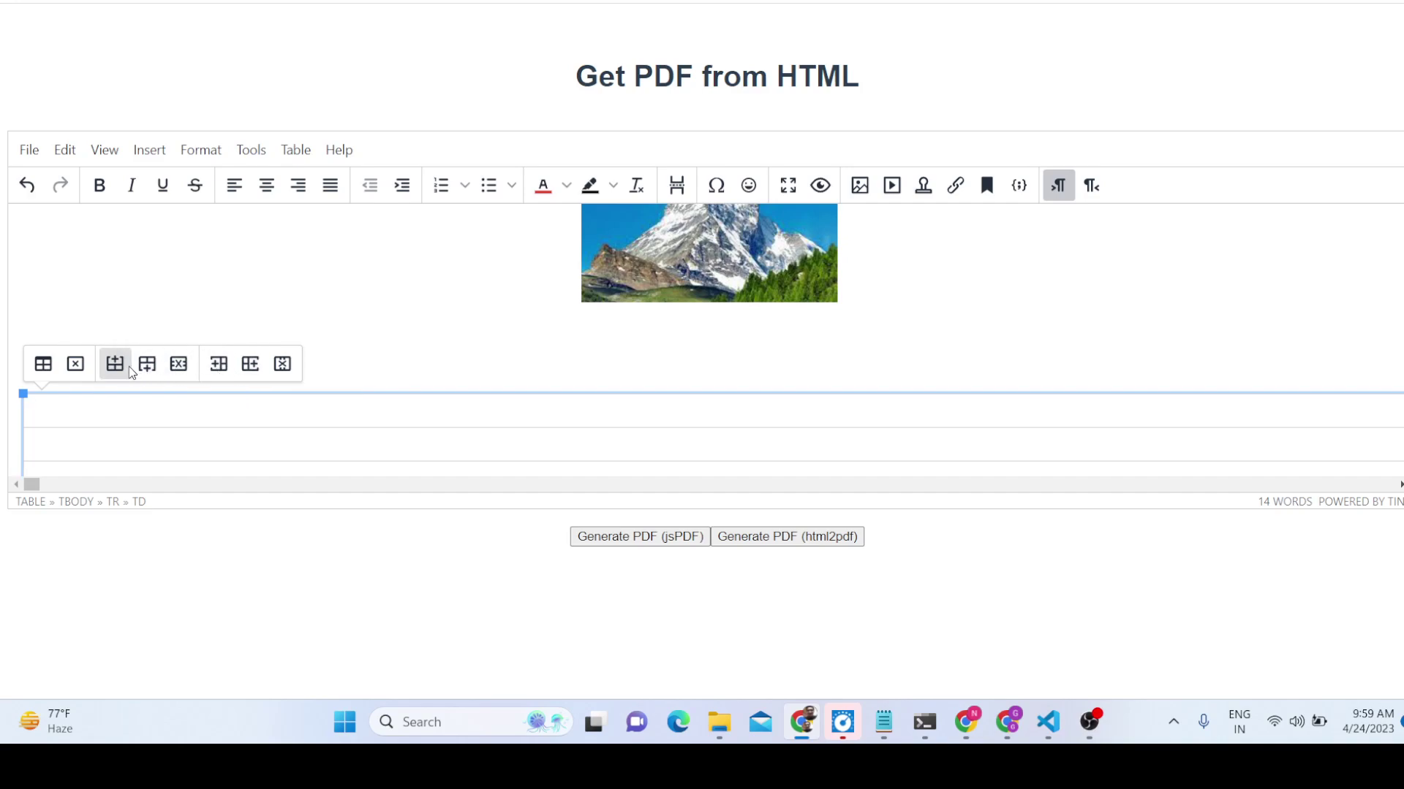
left_click(43, 364)
left_click(853, 497)
- Delete the table and insert a new two-column table below the mountain image
left_click(74, 366)
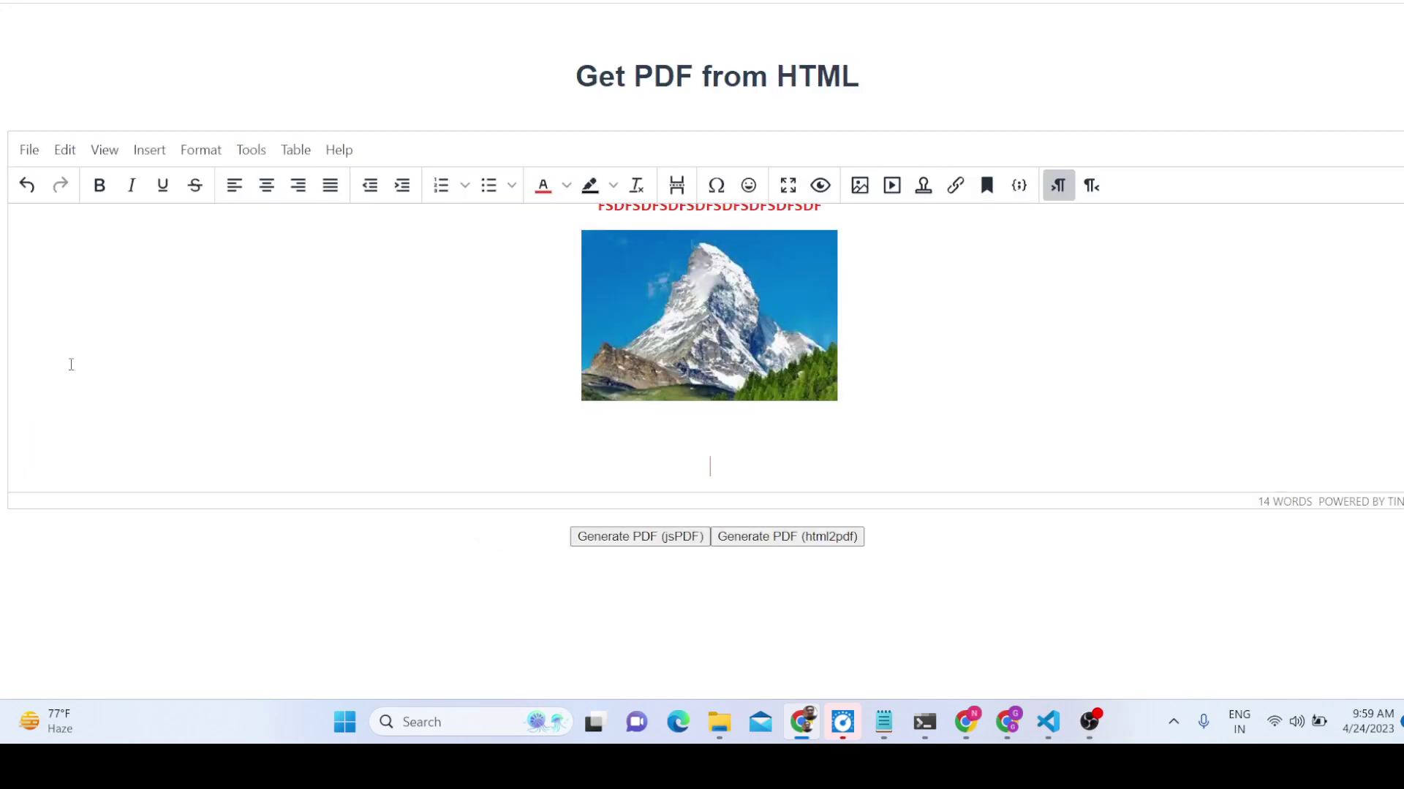
left_click(720, 450)
left_click(772, 468)
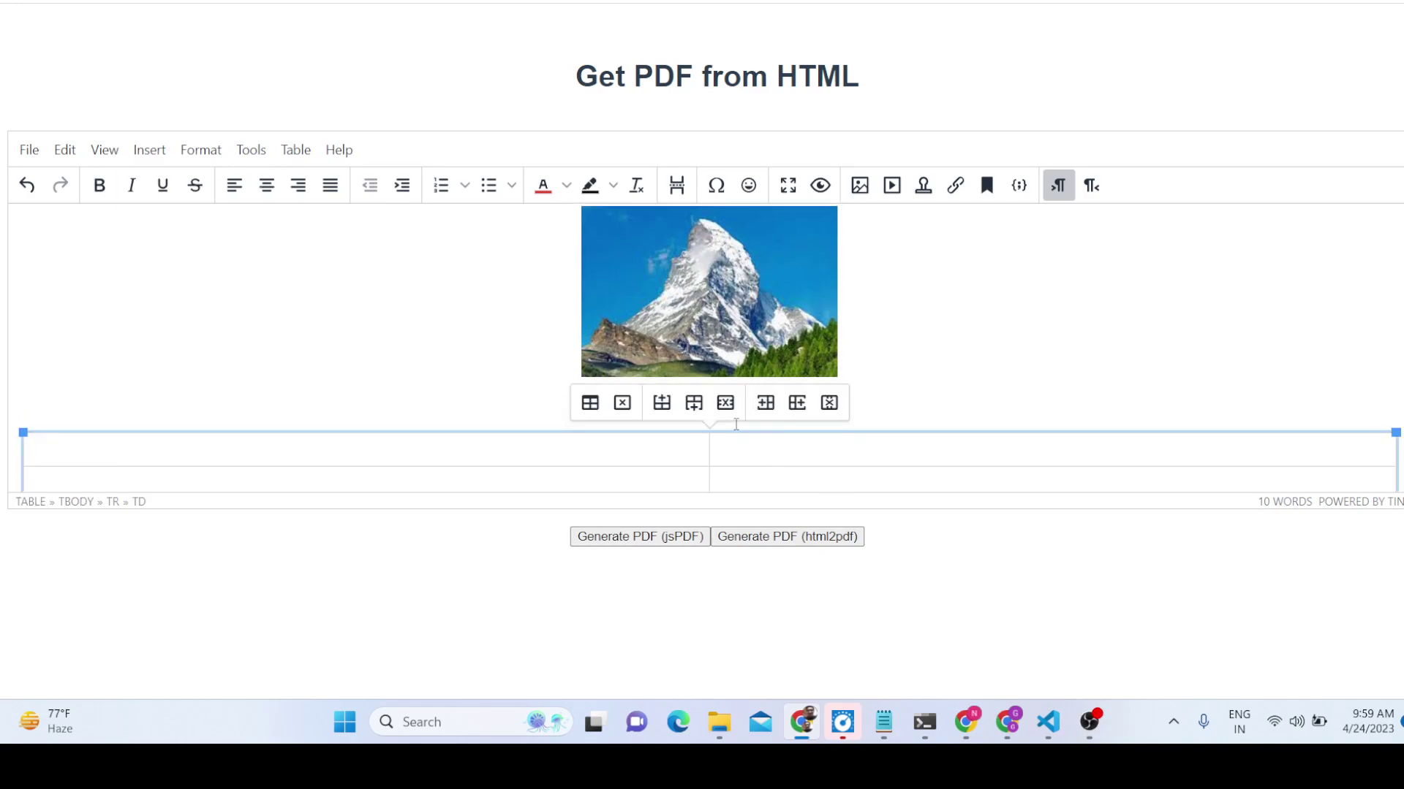
- Give the table a red border colour and yellow background in Table properties Advanced
left_click(590, 403)
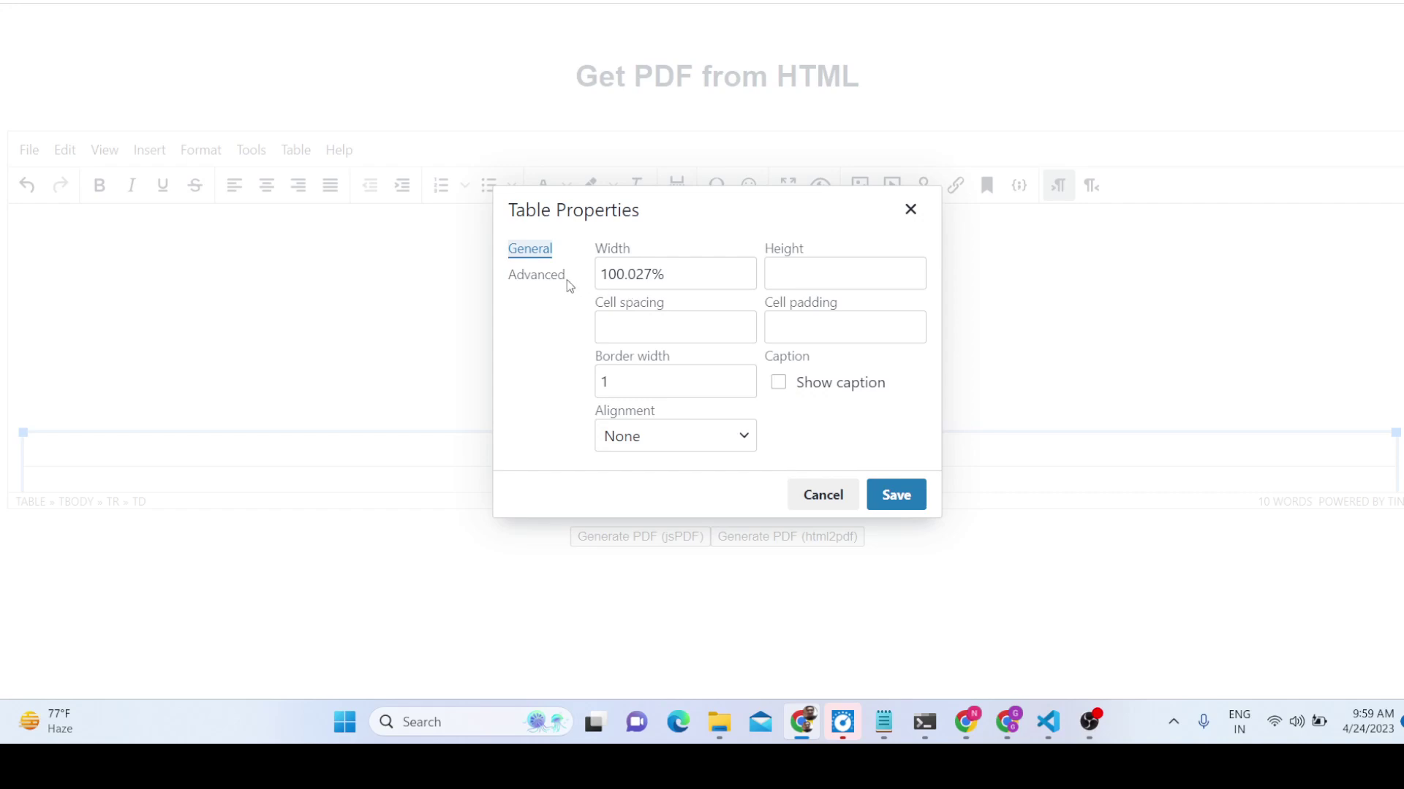
left_click(542, 276)
left_click(616, 329)
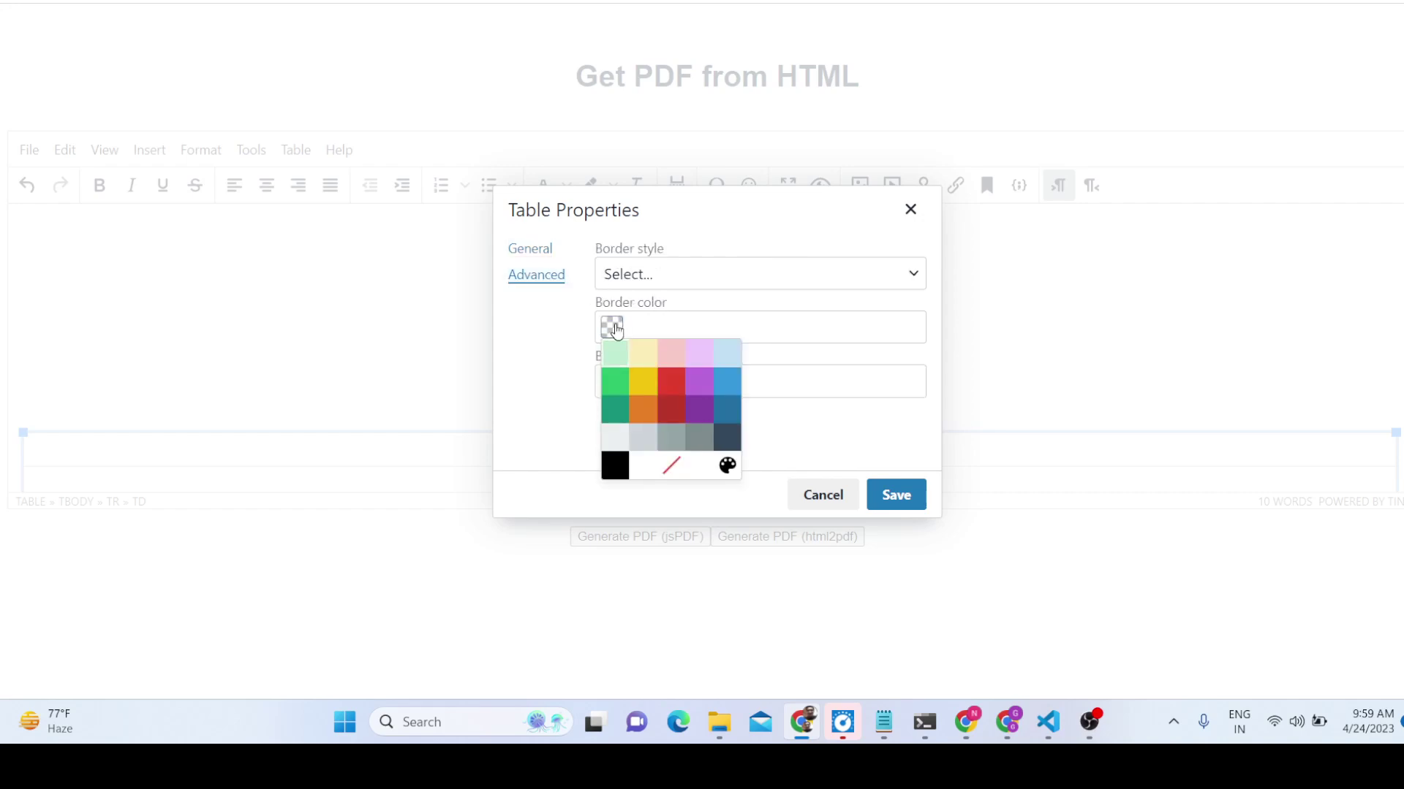
left_click(672, 382)
left_click(612, 381)
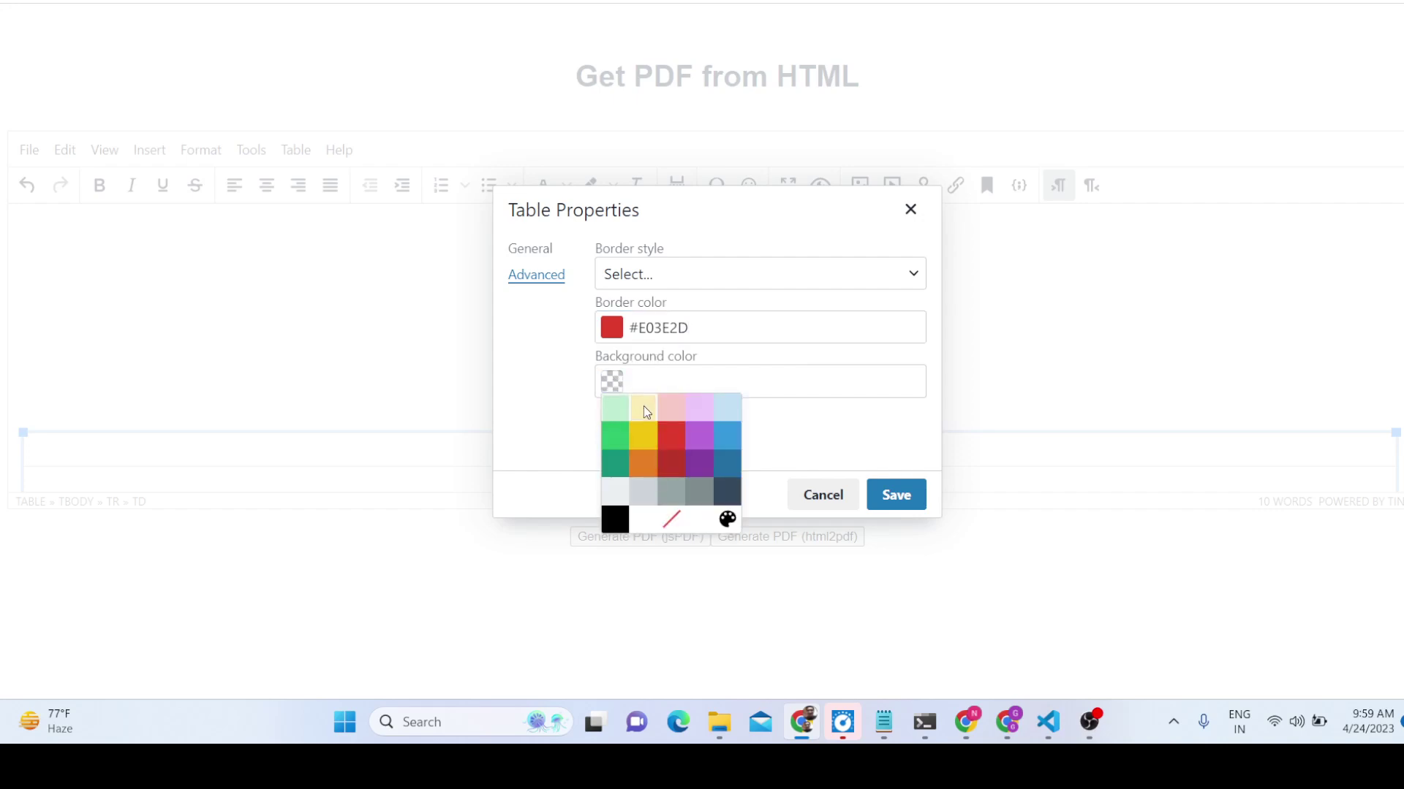
left_click(643, 436)
left_click(893, 490)
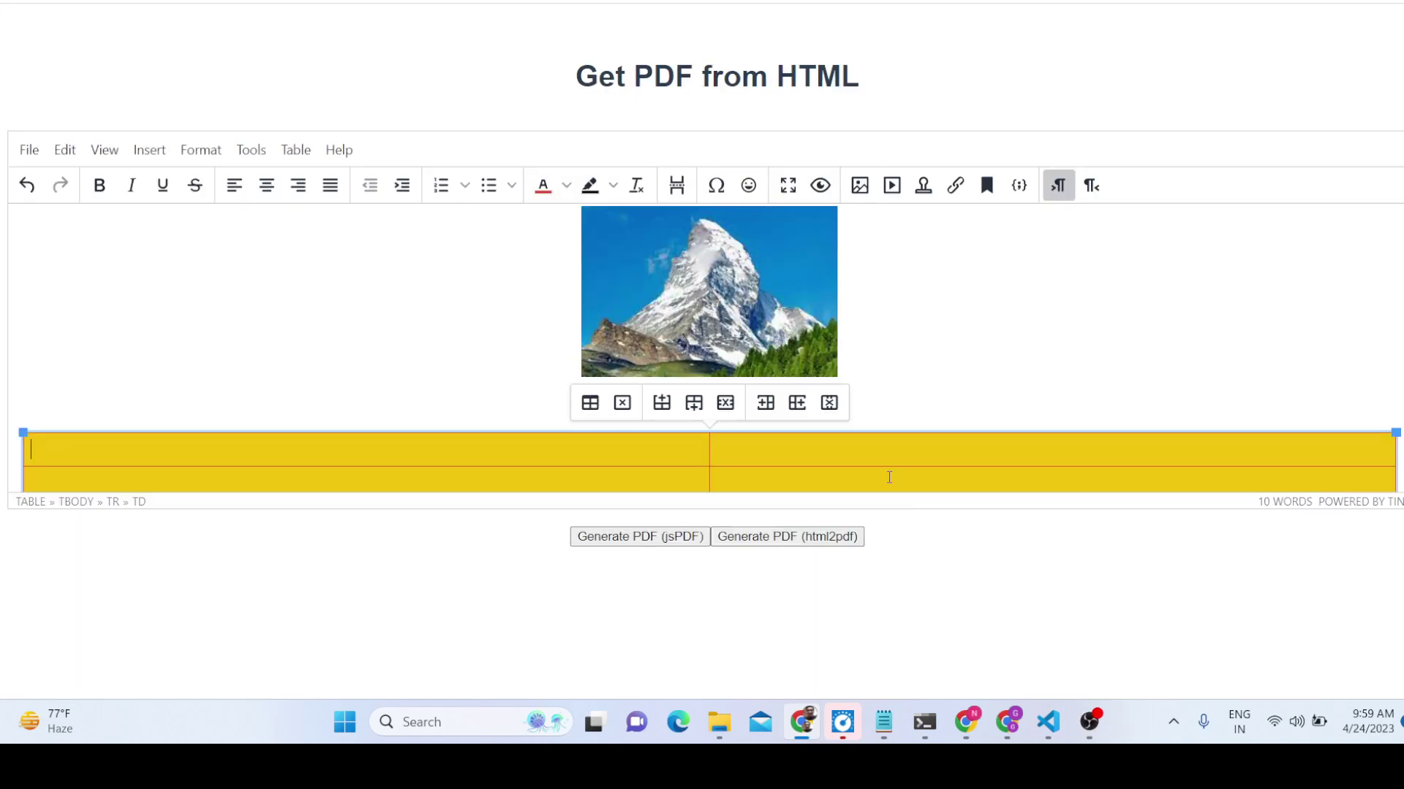
- Label the header cells NAME and AGE
scroll(889, 478, "down", 1)
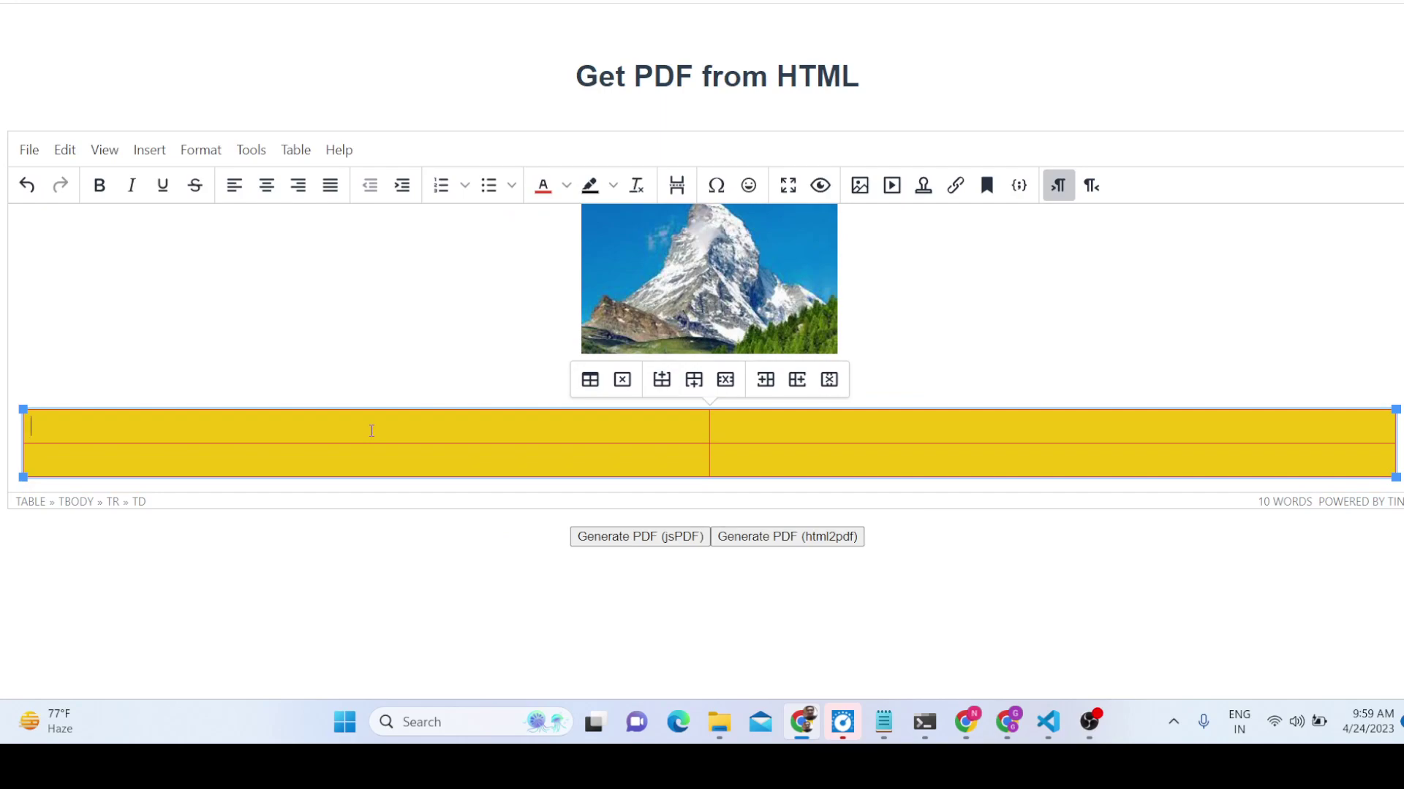
type("NAME")
left_click(759, 435)
type("AGE")
left_click(530, 467)
- Enter a first name and age 56 in row two, export via html2pdf, and open file (6).pdf
type("KANE")
key("Tab")
type("56")
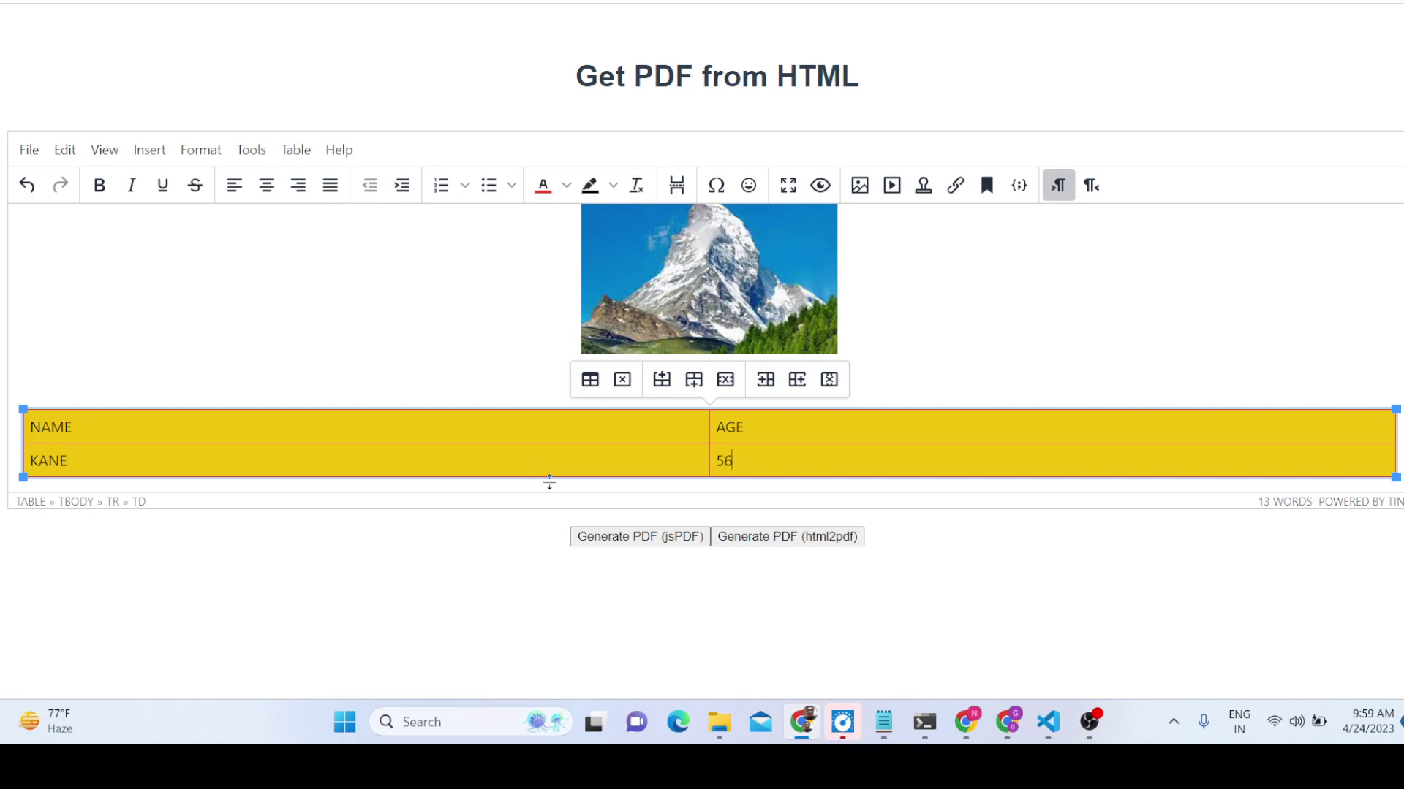
left_click(748, 538)
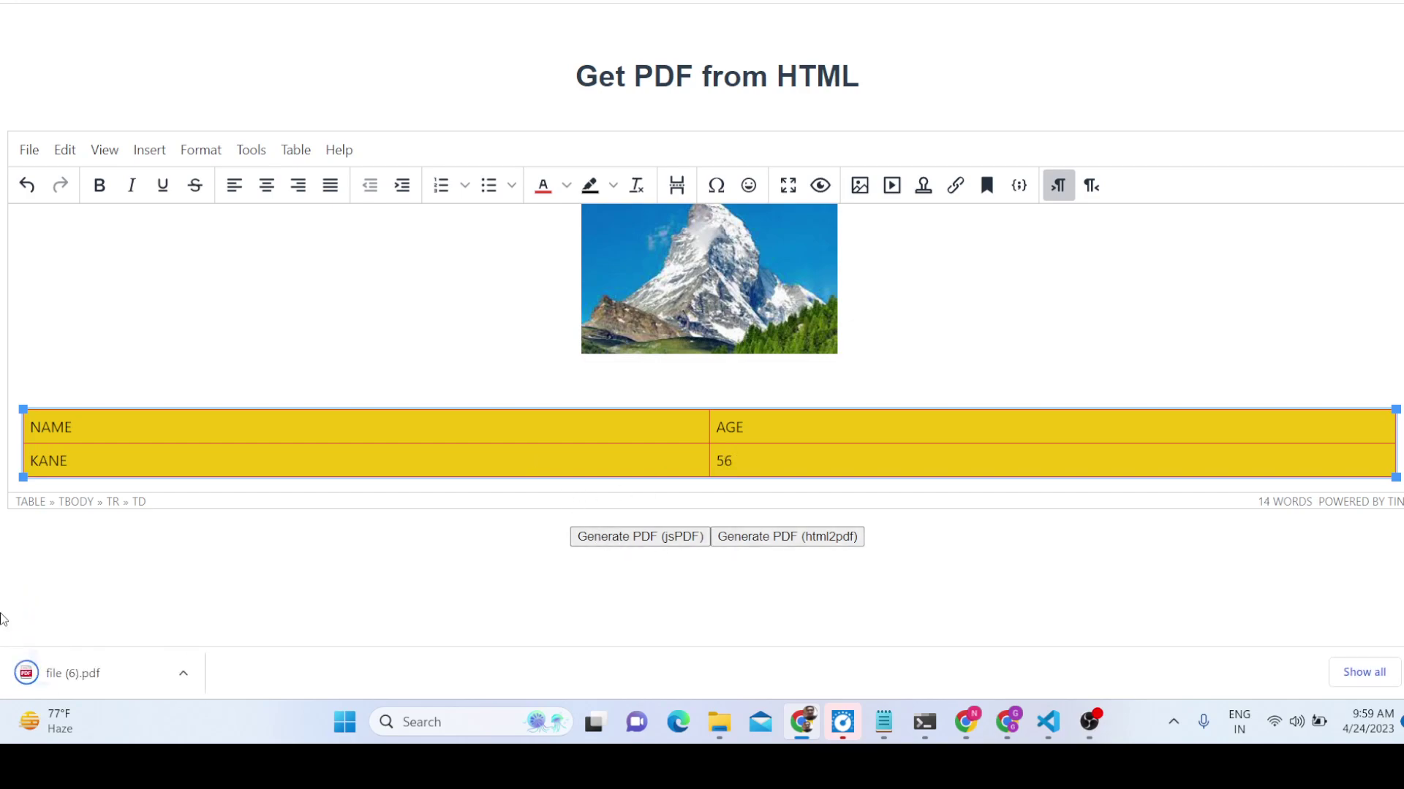
left_click(74, 666)
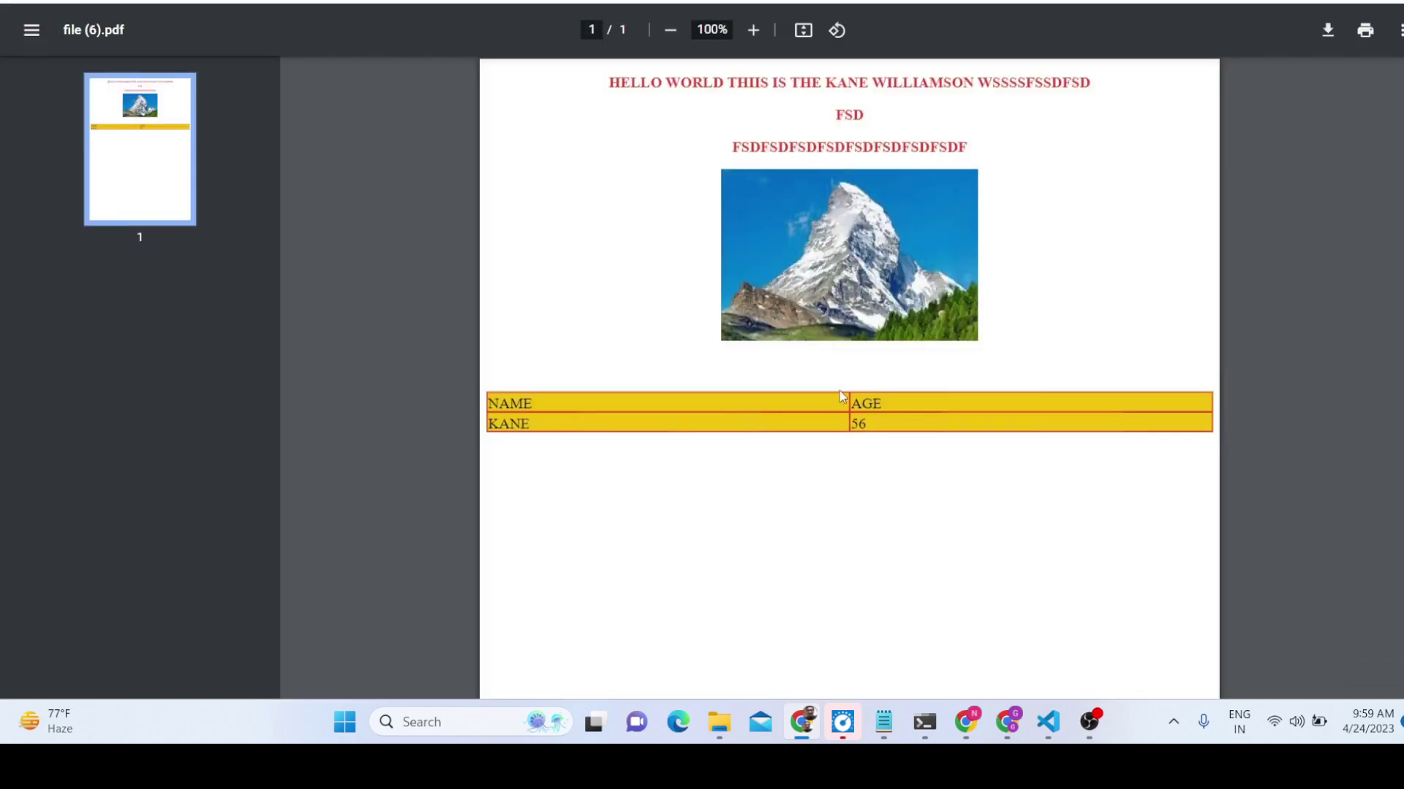
- Scroll through file (6).pdf to check the heading, image and yellow NAME/AGE table, then close it
scroll(809, 393, "down", 4)
scroll(809, 393, "up", 4)
scroll(809, 393, "up", 1)
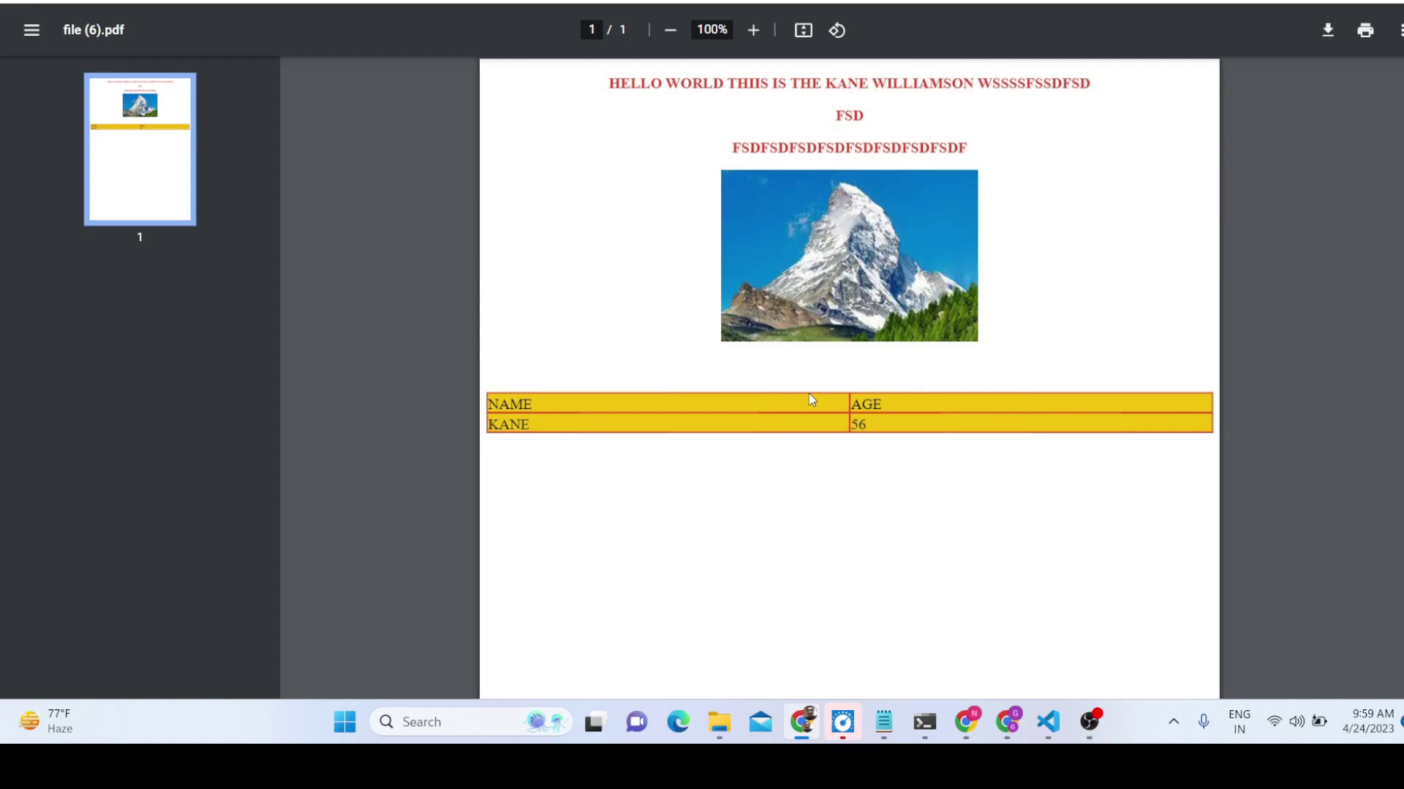
key("ctrl+w")
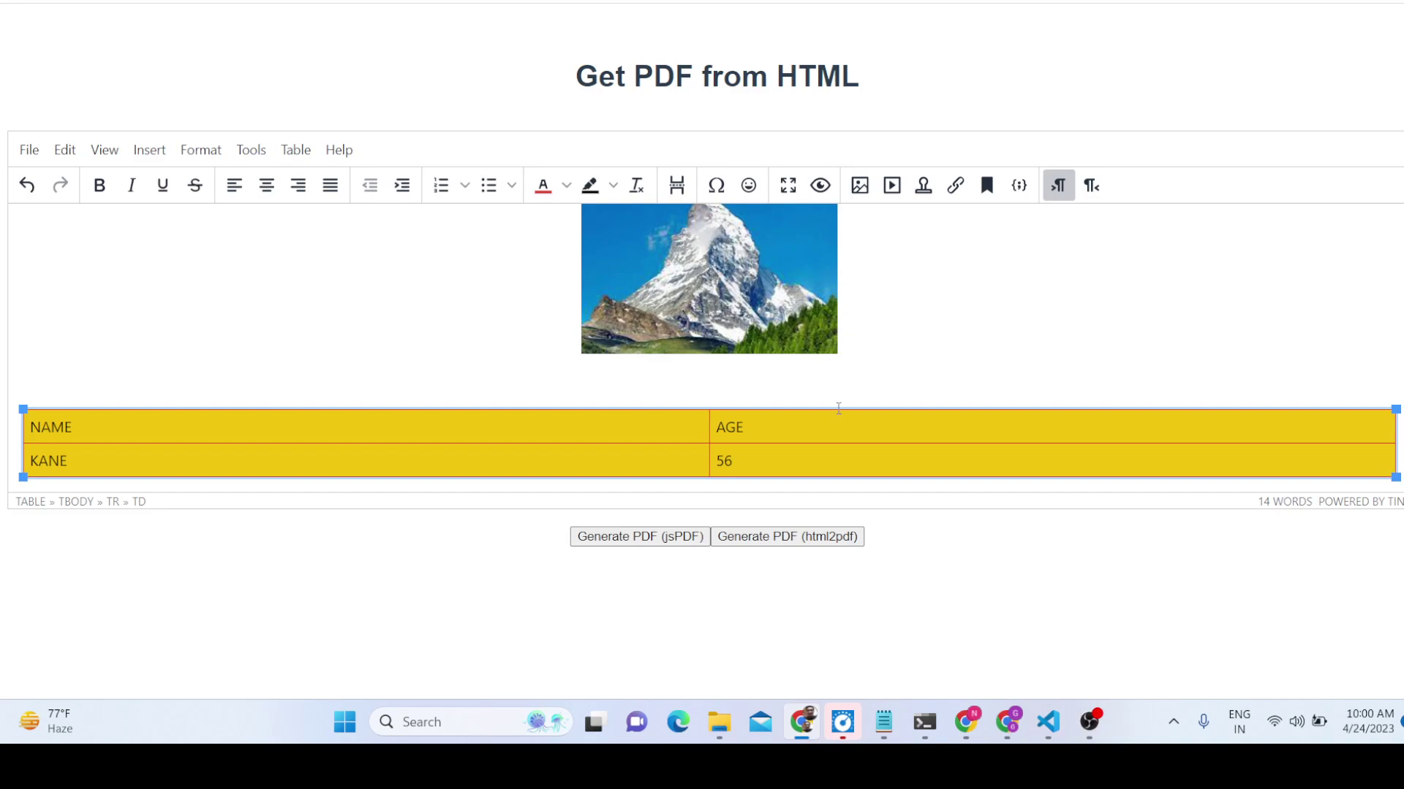
left_click(1047, 723)
scroll(227, 456, "up", 3)
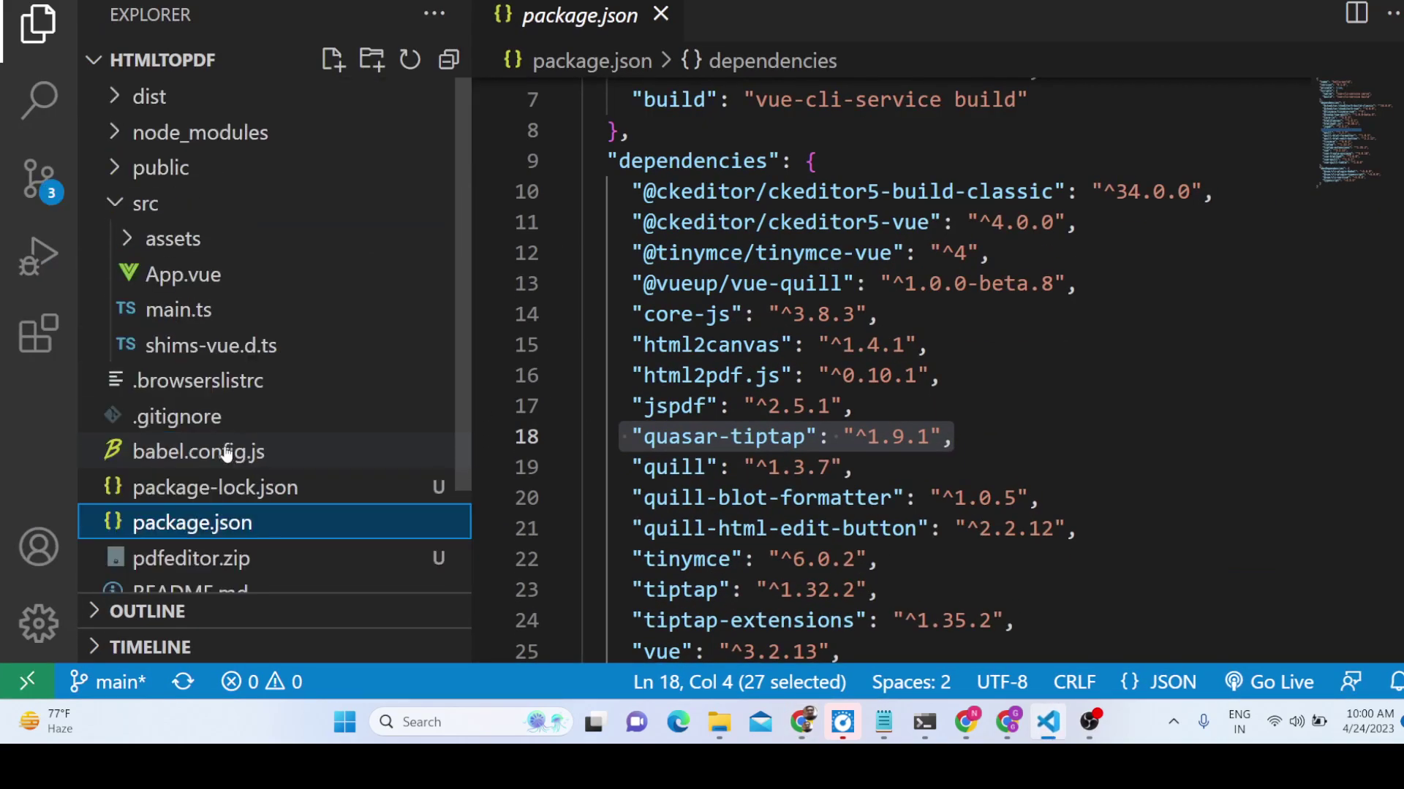
scroll(262, 354, "down", 3)
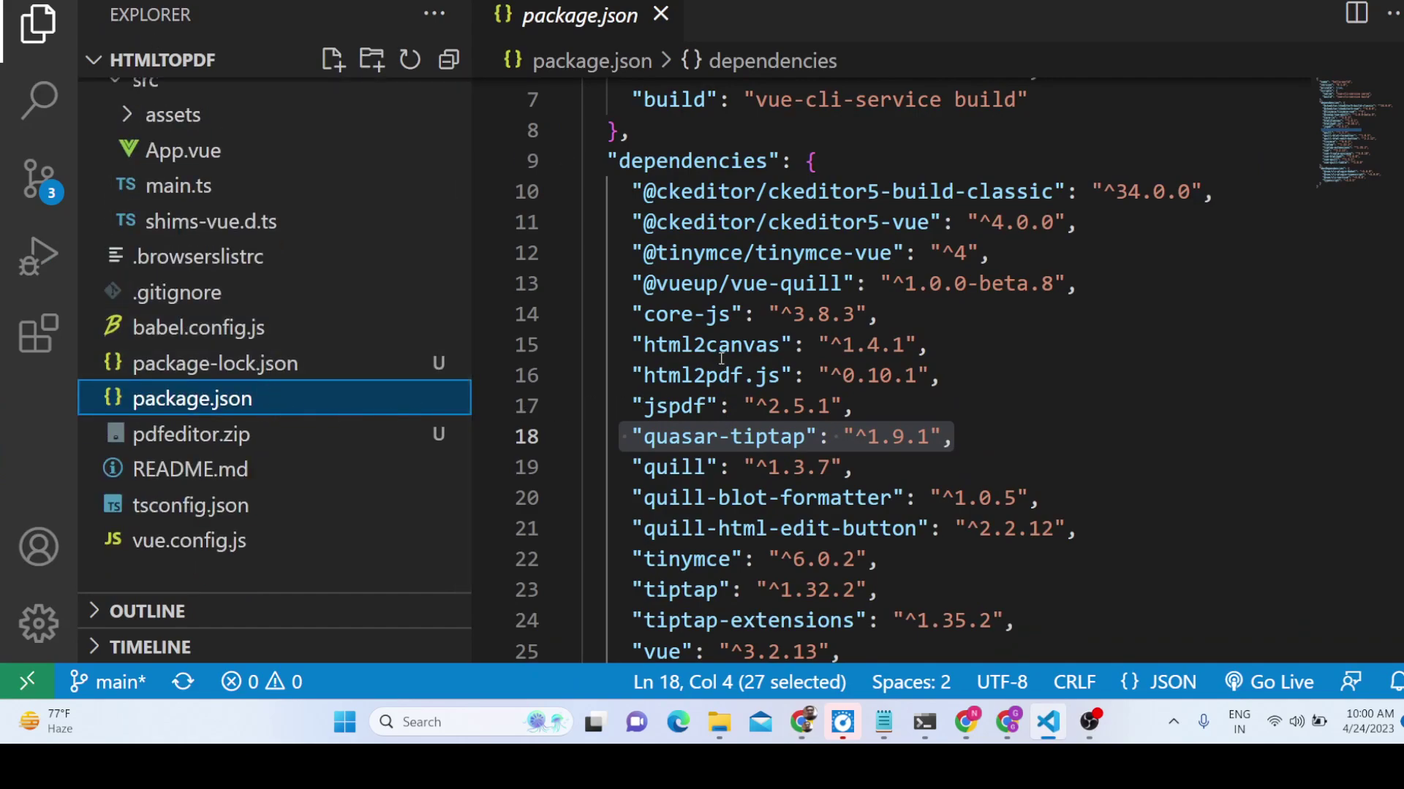
scroll(722, 358, "down", 1)
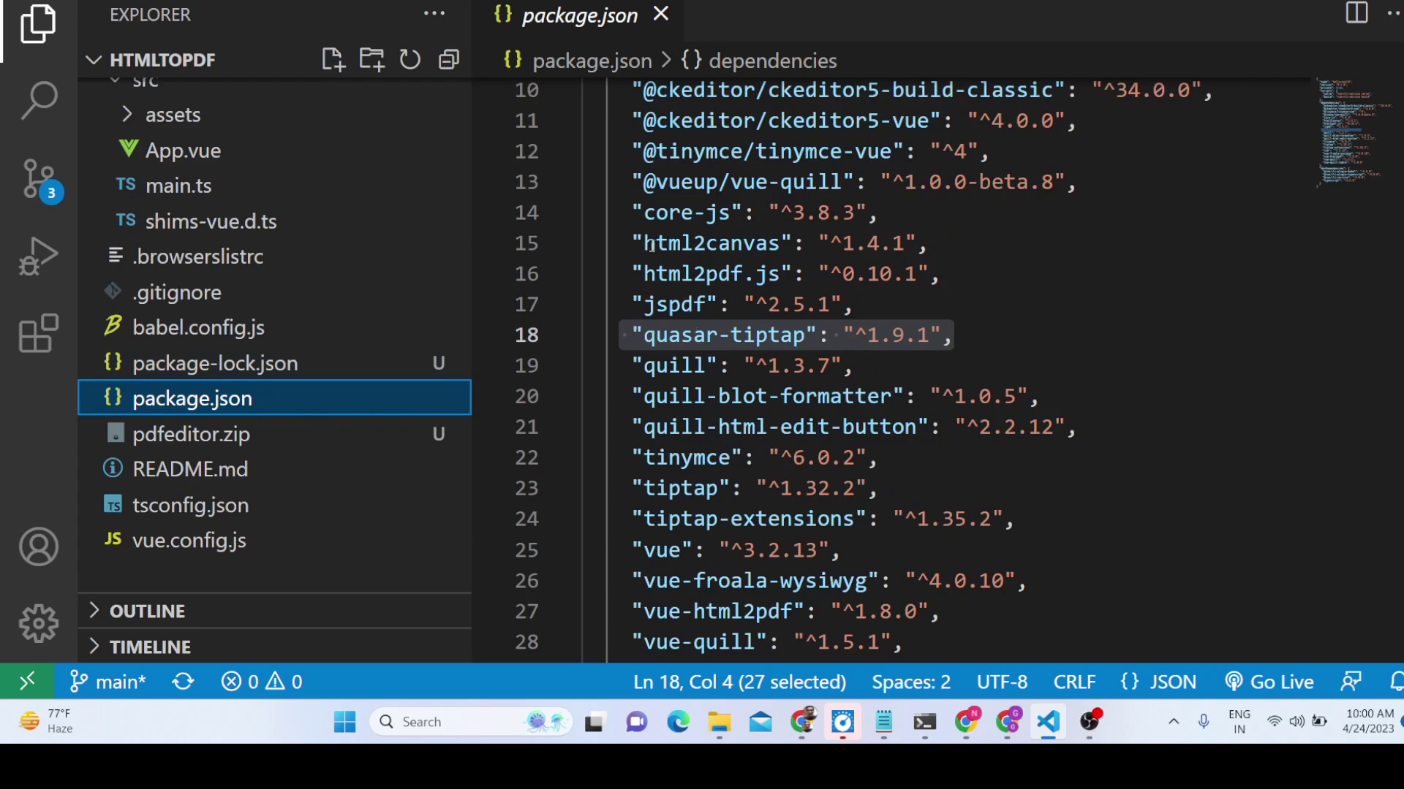
left_click_drag(644, 245, 753, 246)
left_click_drag(656, 275, 781, 275)
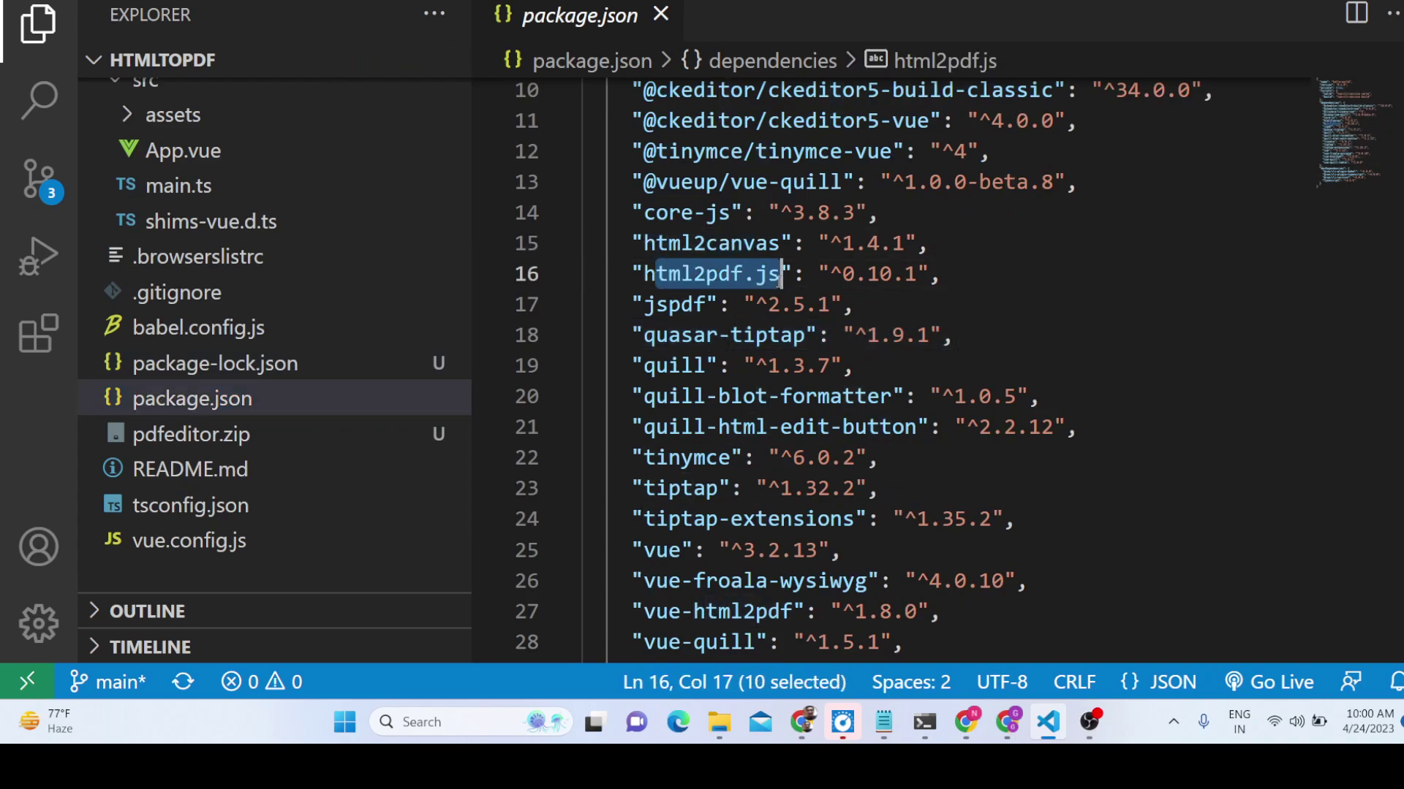
left_click_drag(634, 305, 683, 334)
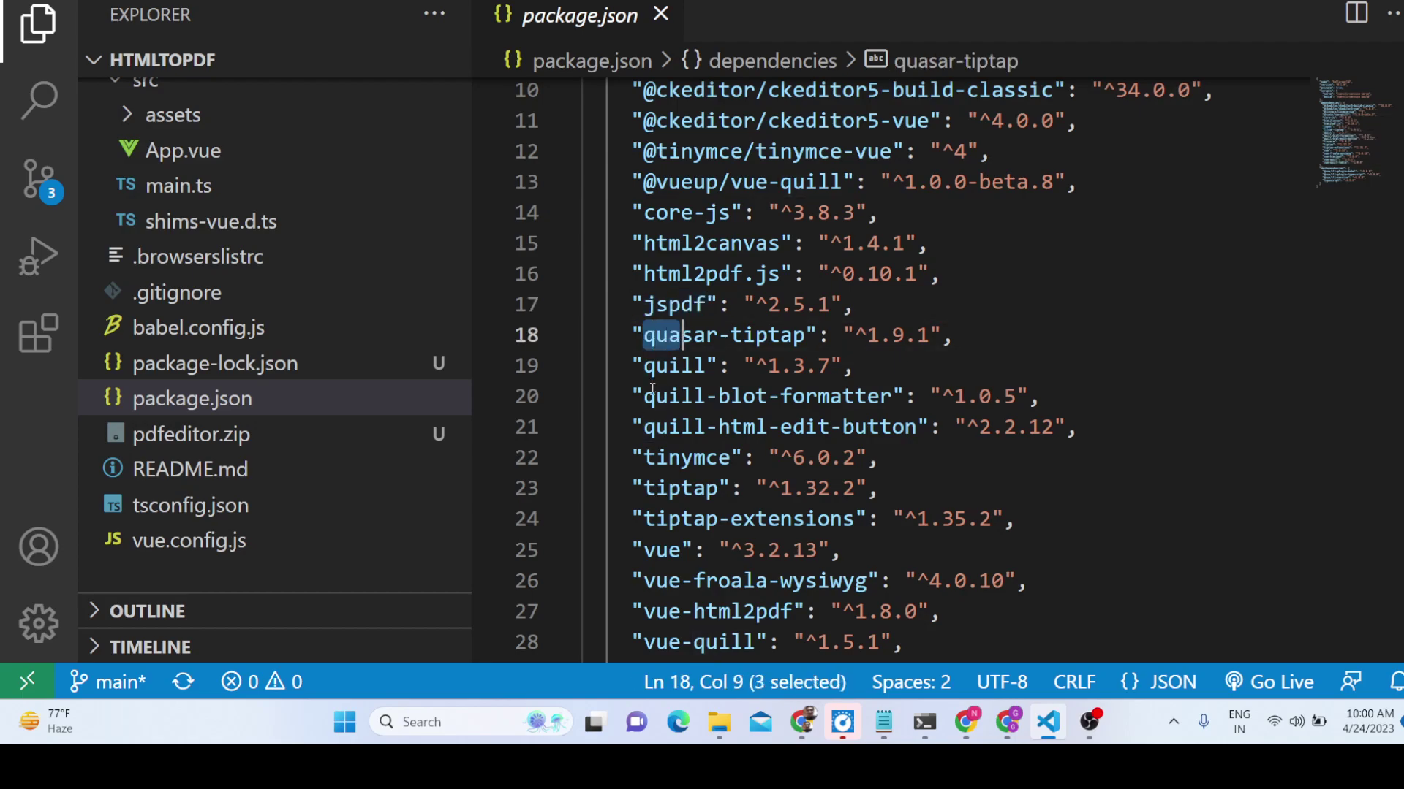
scroll(654, 399, "down", 1)
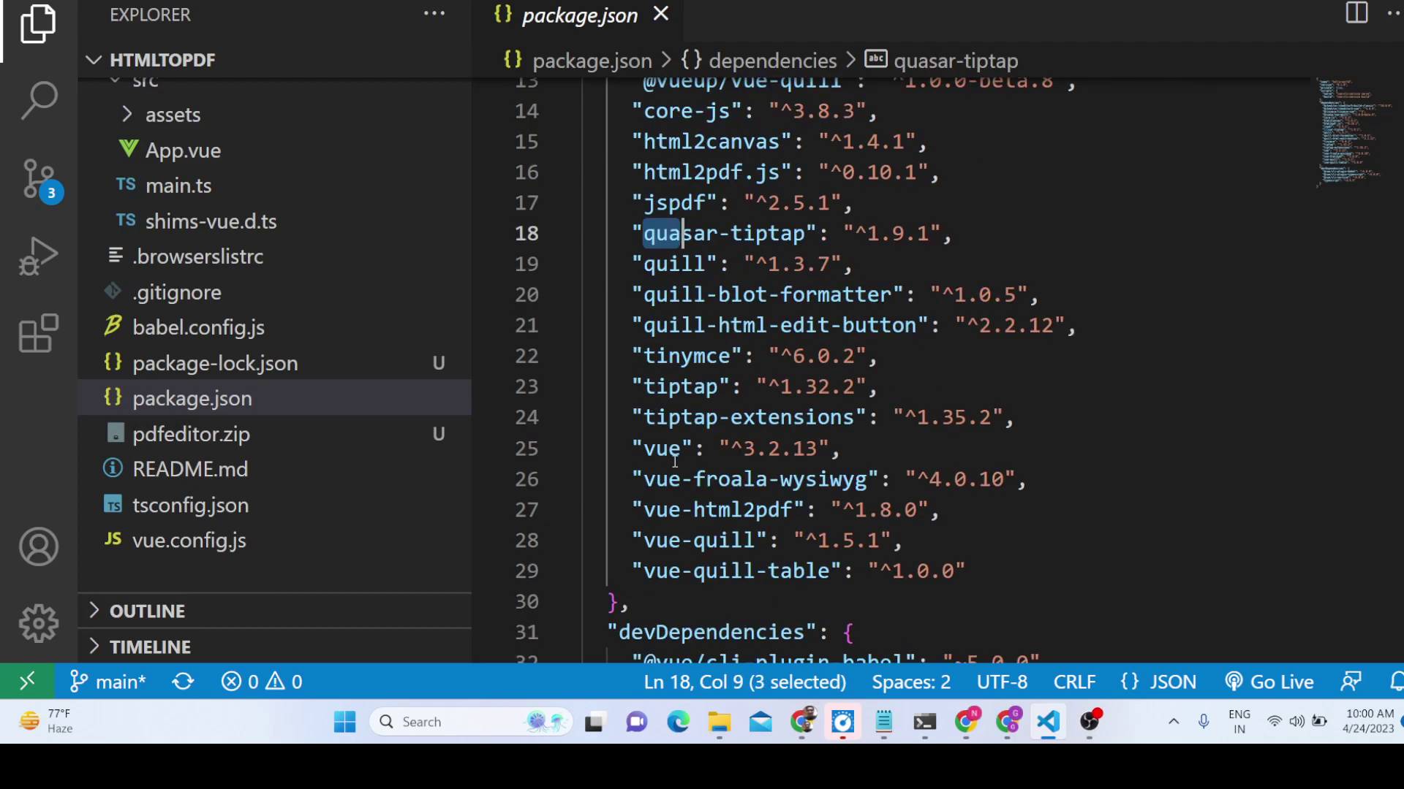
left_click_drag(693, 479, 867, 479)
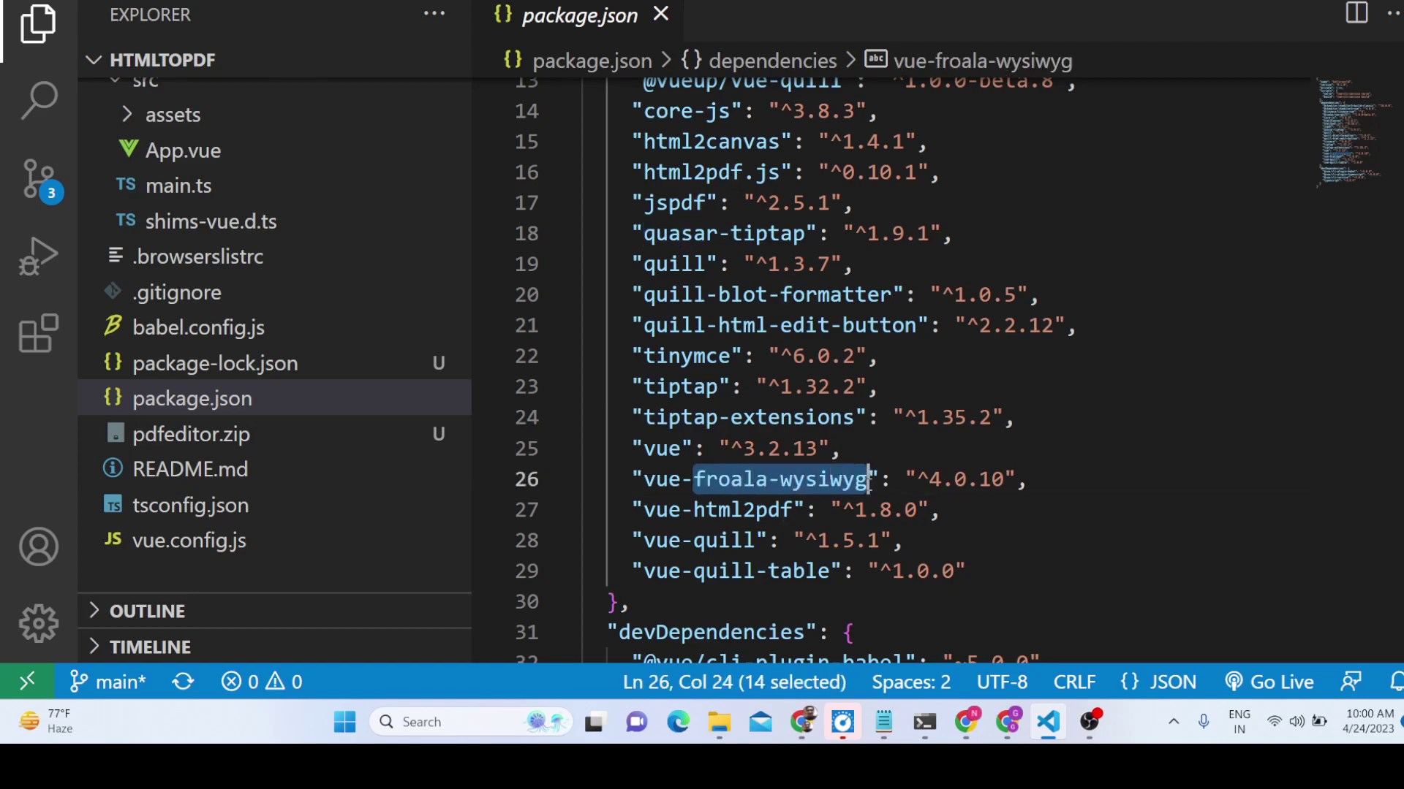
double_click(651, 359)
scroll(651, 360, "up", 2)
left_click_drag(655, 222, 797, 224)
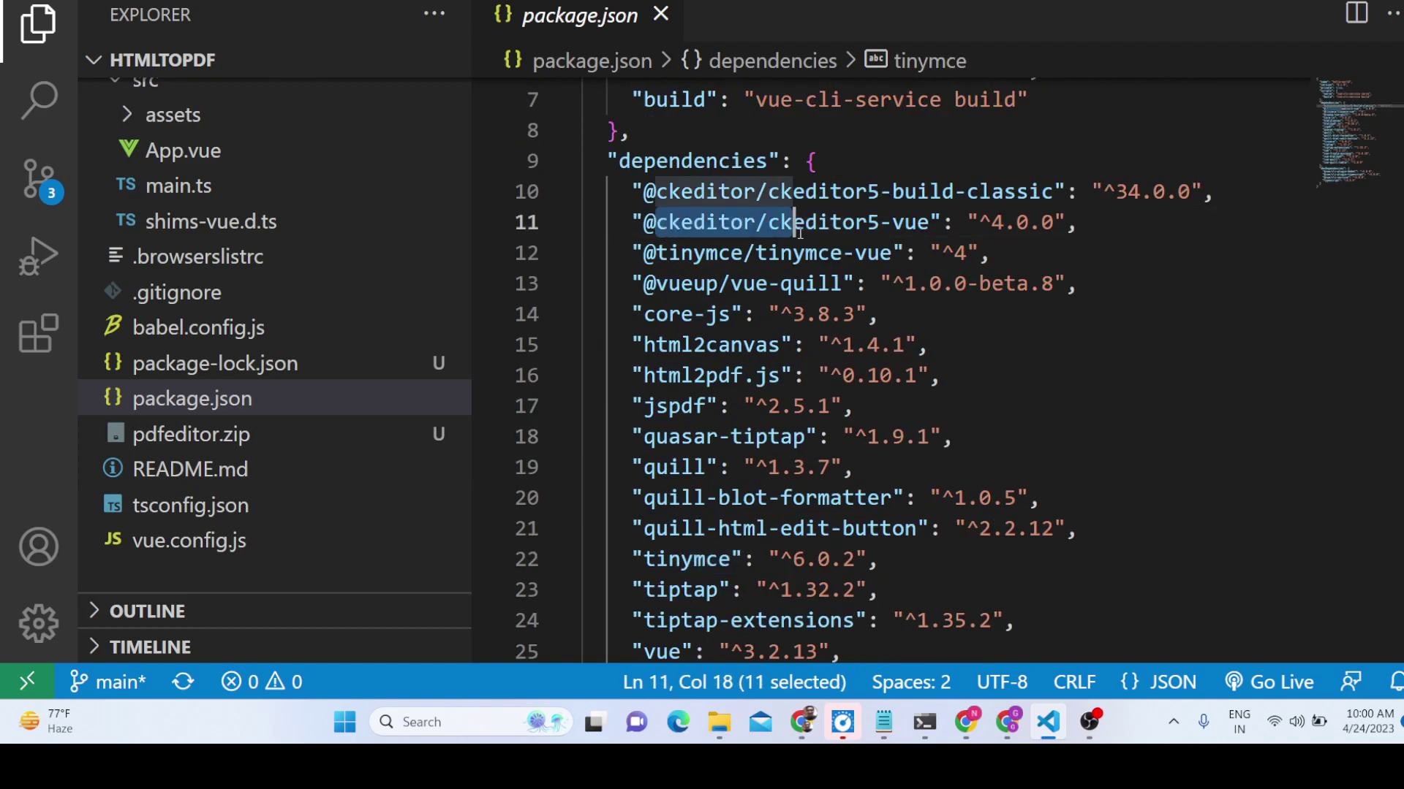
left_click(800, 724)
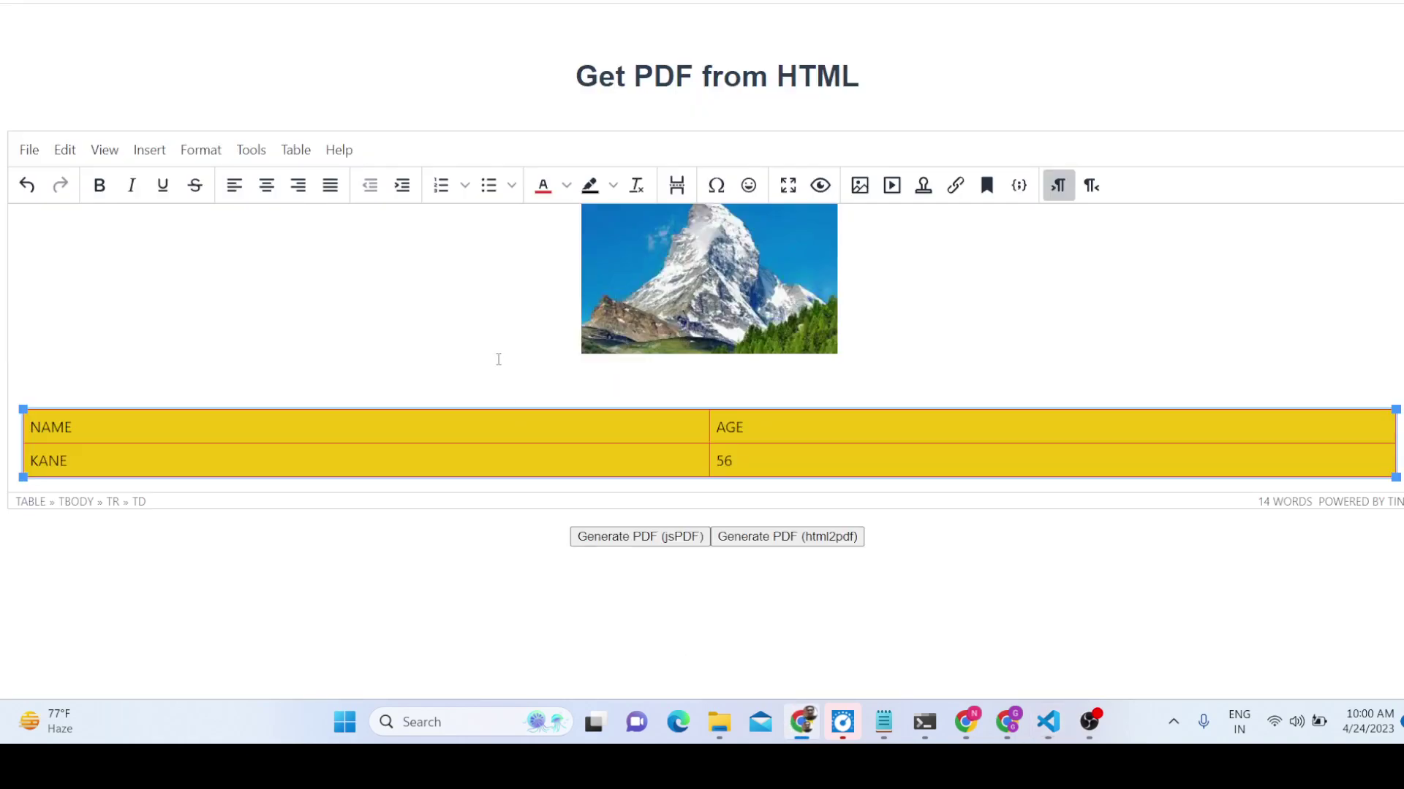
- Insert the 'download' mountain image on a new paragraph below the NAME/AGE table
left_click(861, 288)
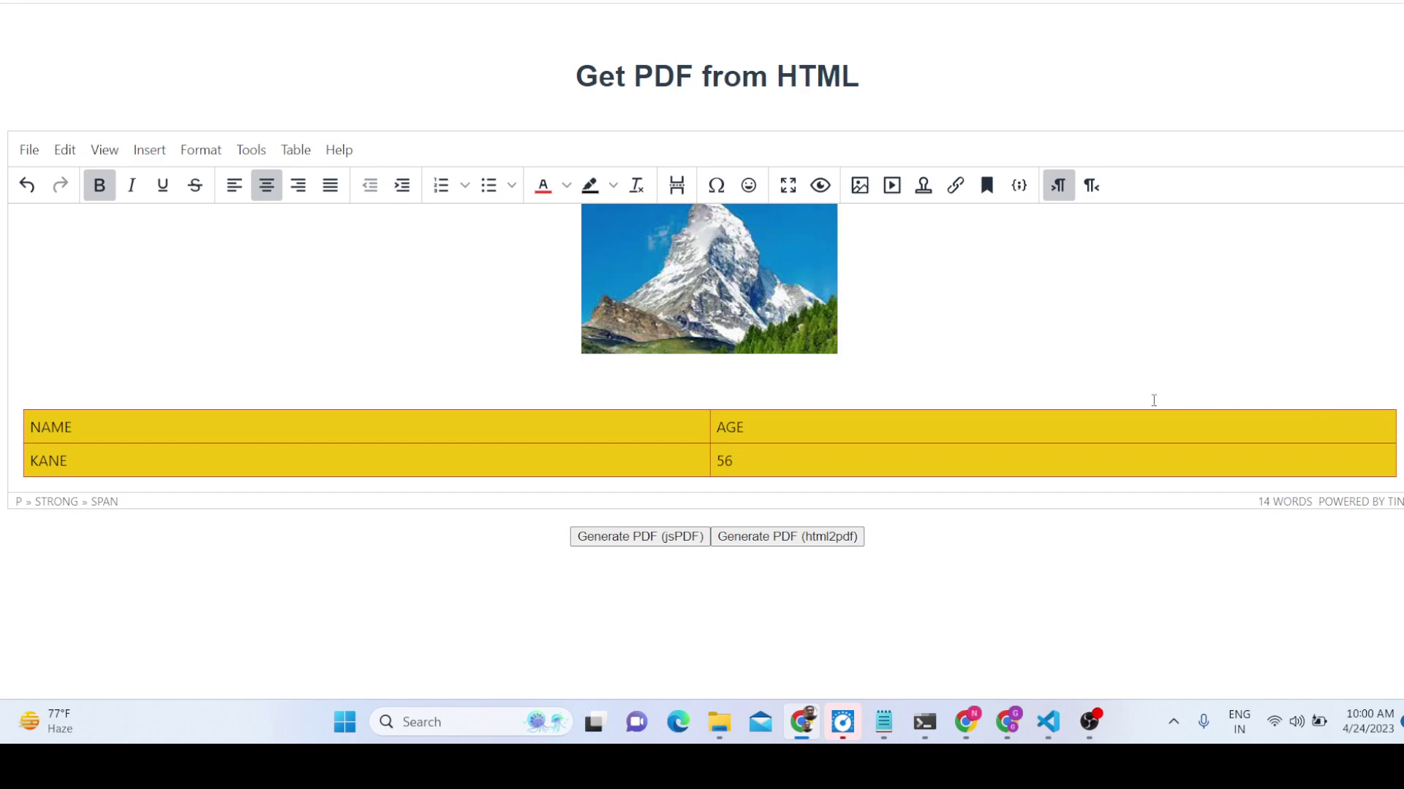
left_click(1399, 429)
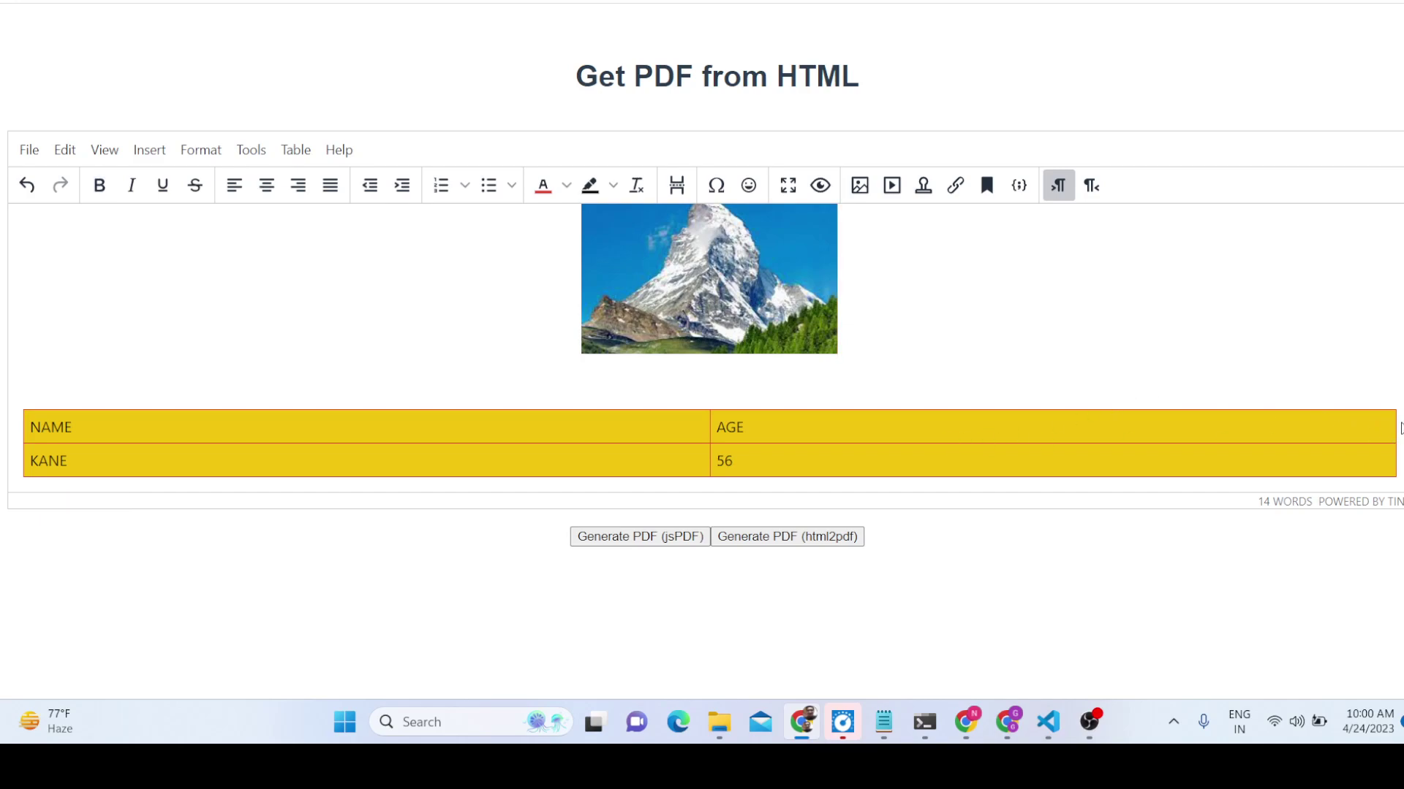
key("Return")
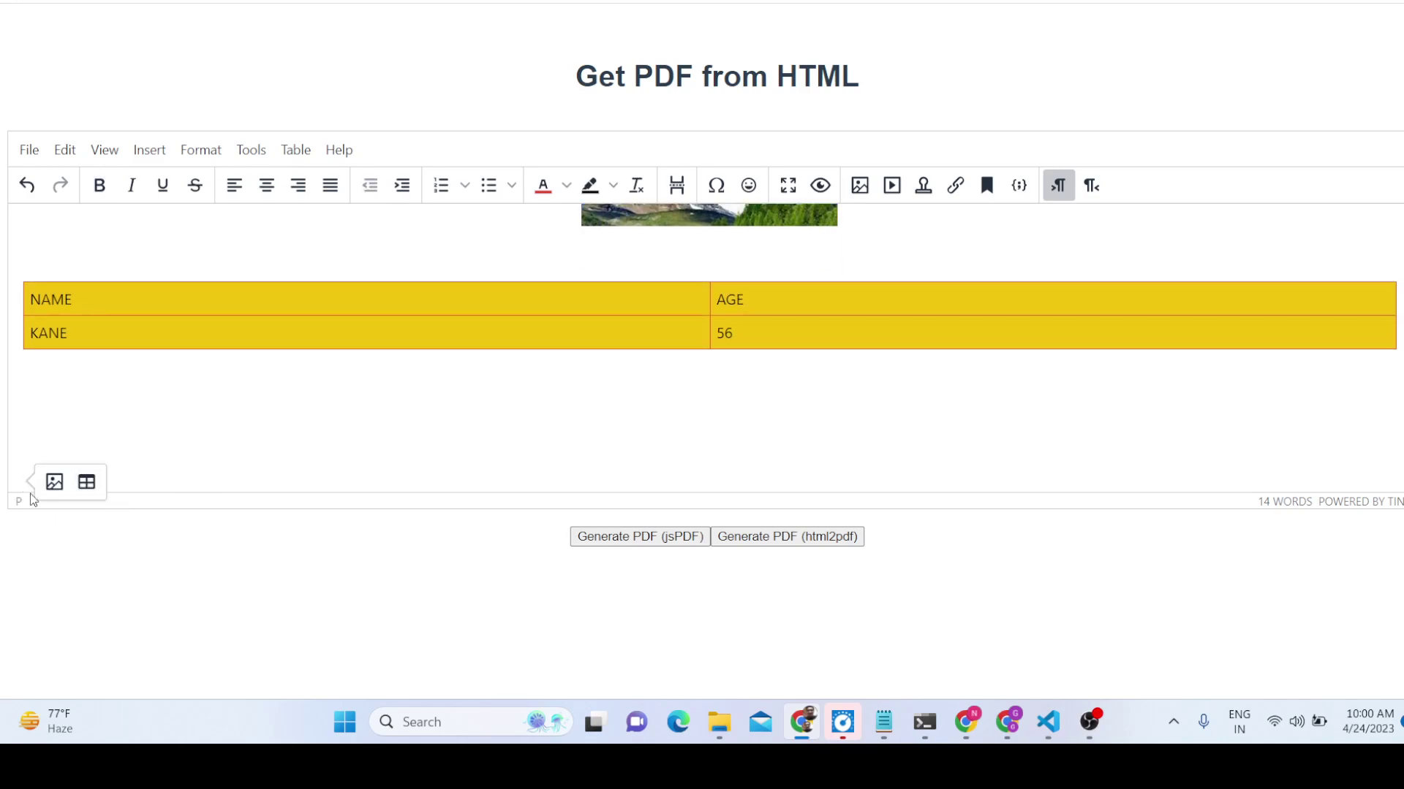
left_click(55, 482)
double_click(257, 224)
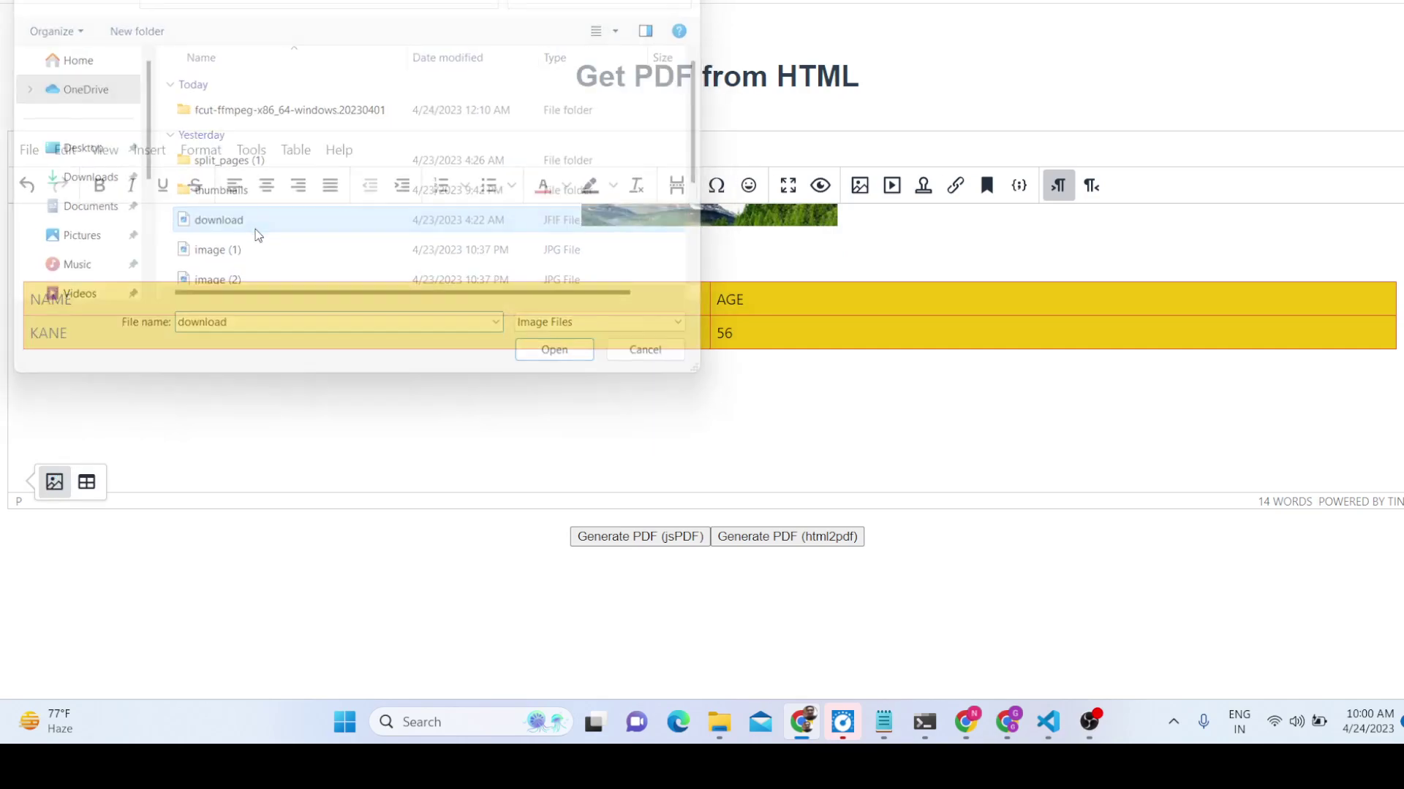
- Set the new mountain image's alignment to Center
left_click(132, 324)
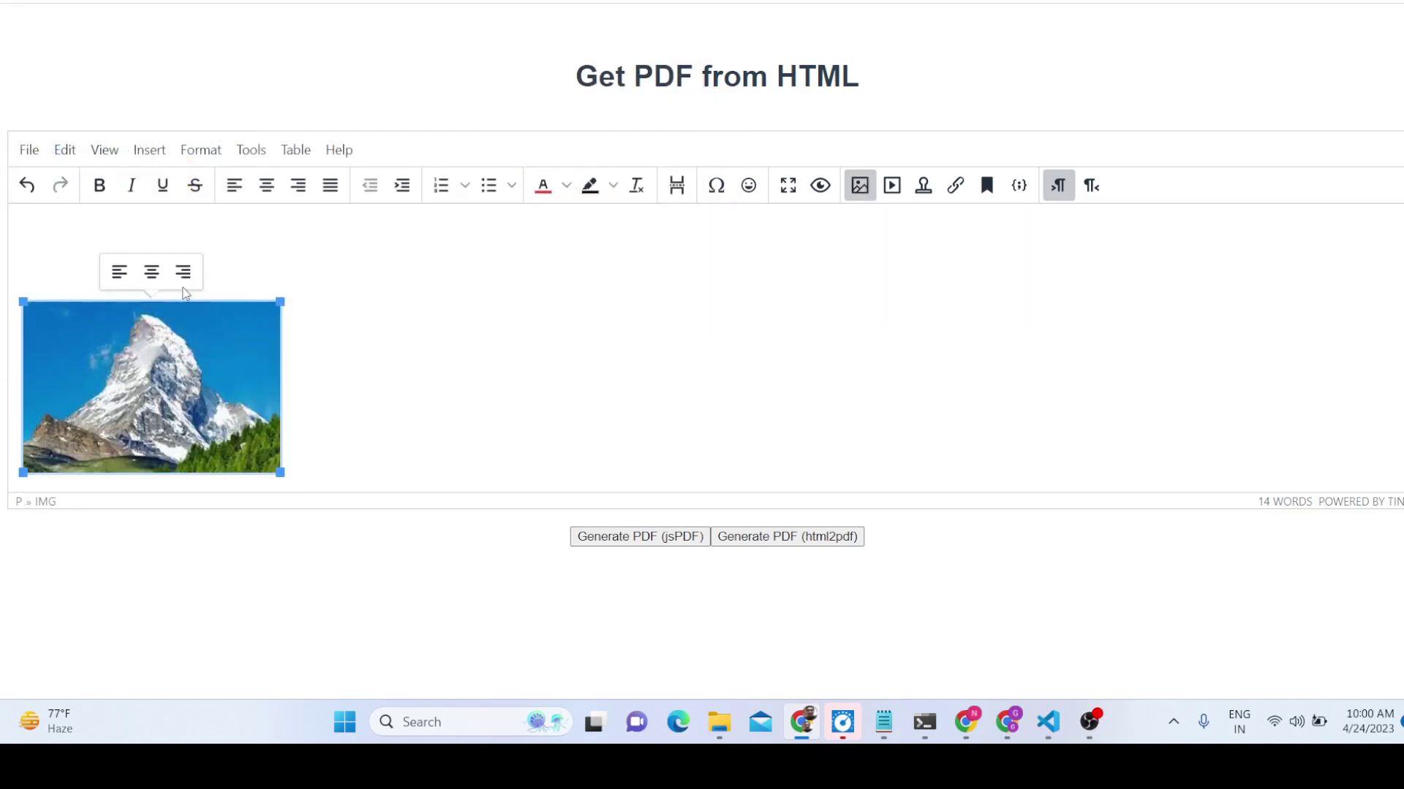
left_click(164, 273)
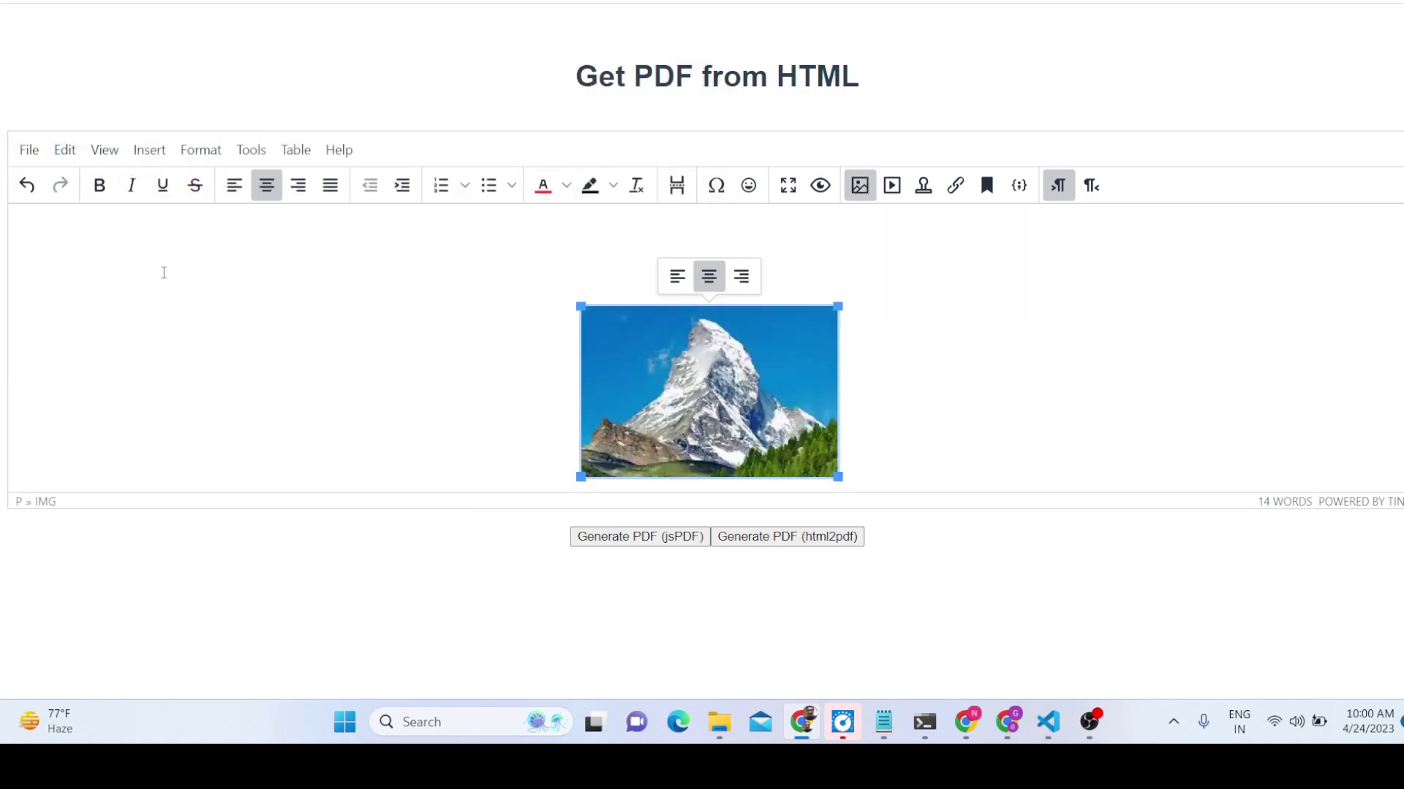
left_click(677, 277)
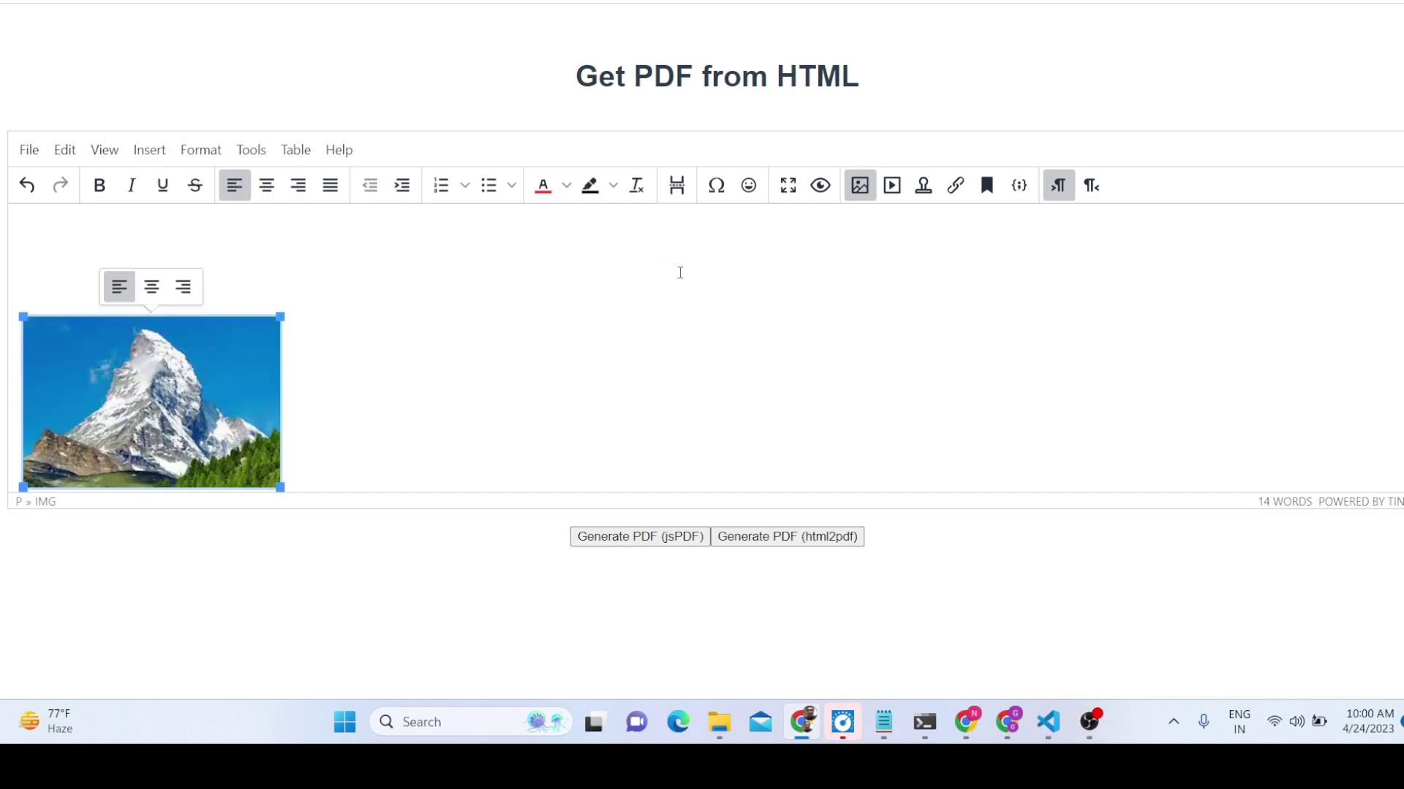
left_click(152, 286)
scroll(906, 315, "up", 2)
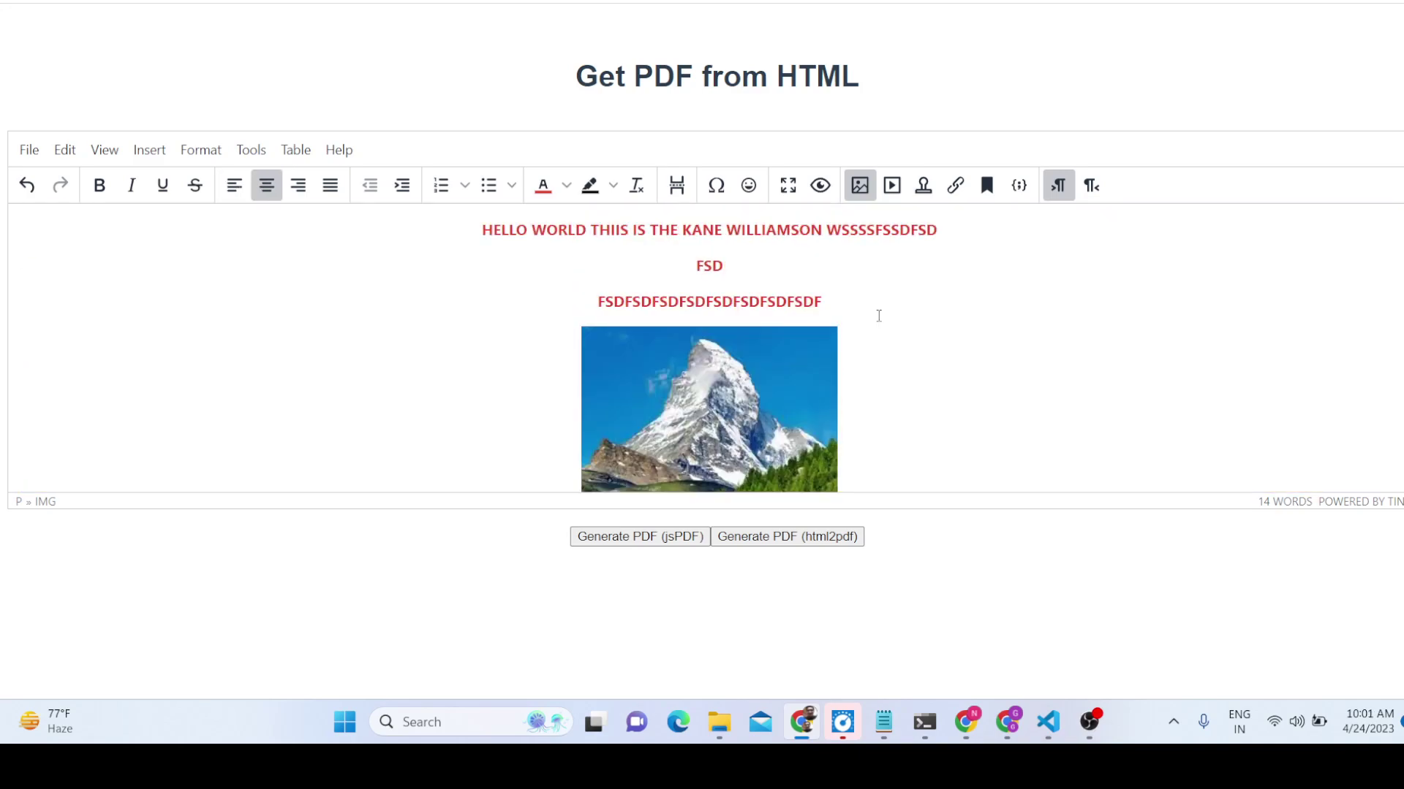
- Underline WILLIAMSON in the first line and apply a yellow highlight
double_click(776, 231)
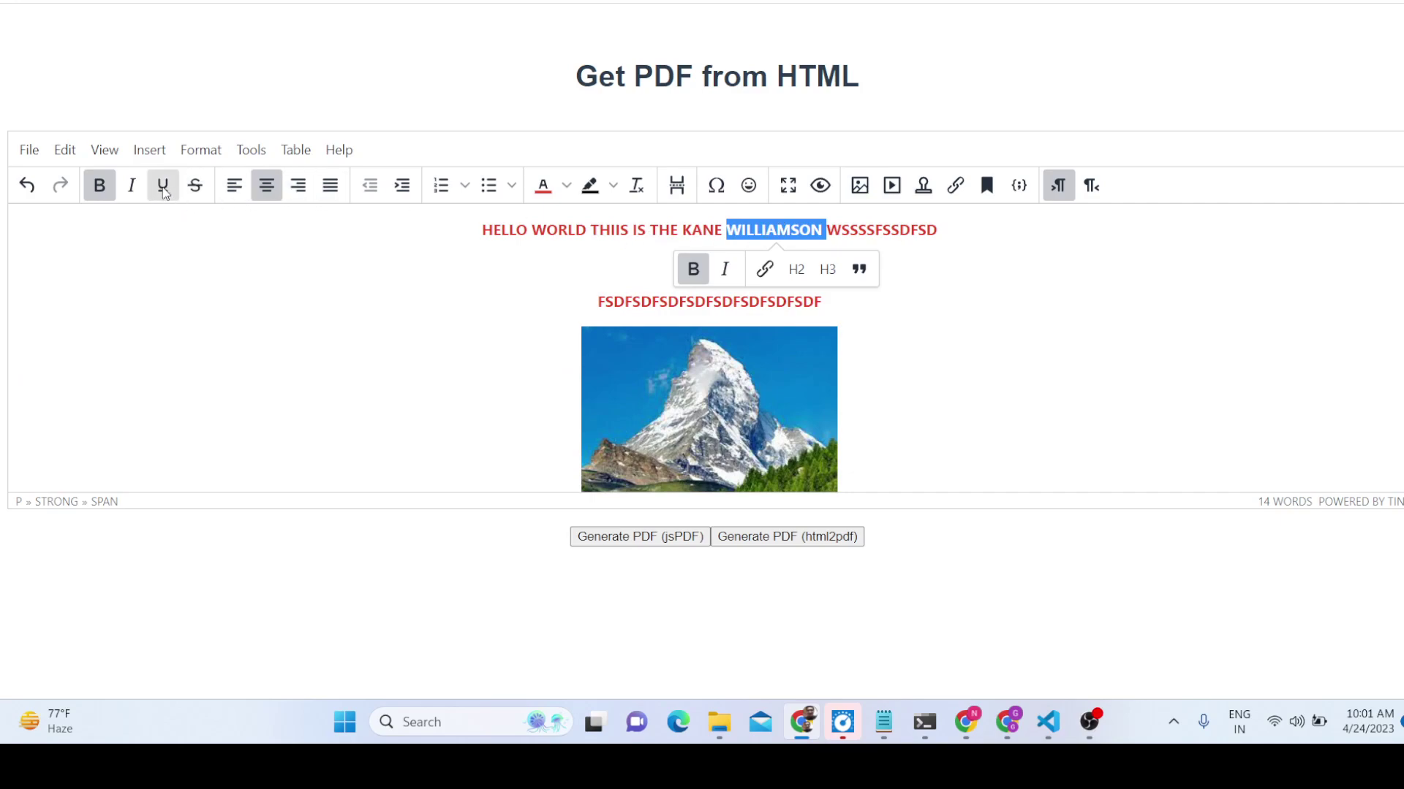
left_click(164, 186)
left_click(589, 292)
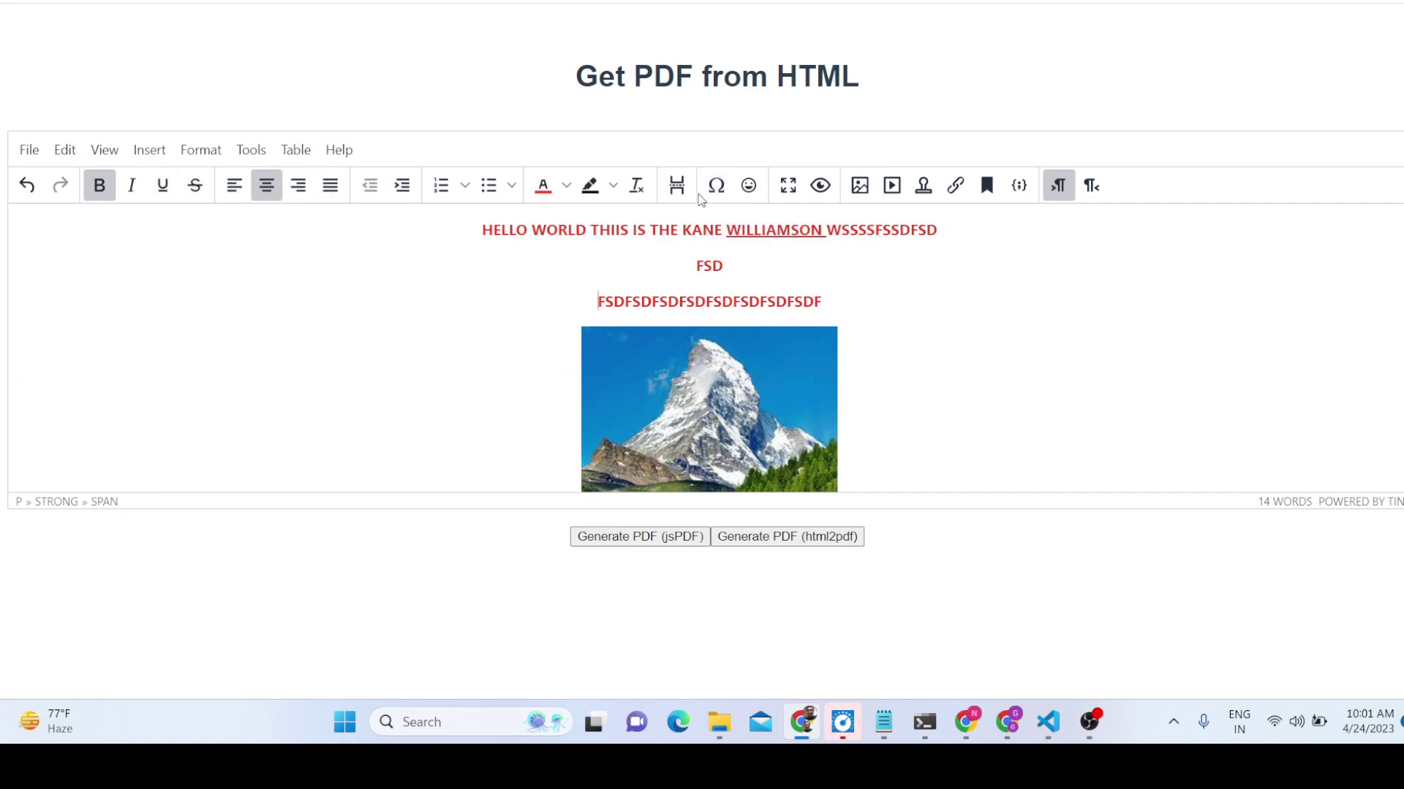
left_click(613, 187)
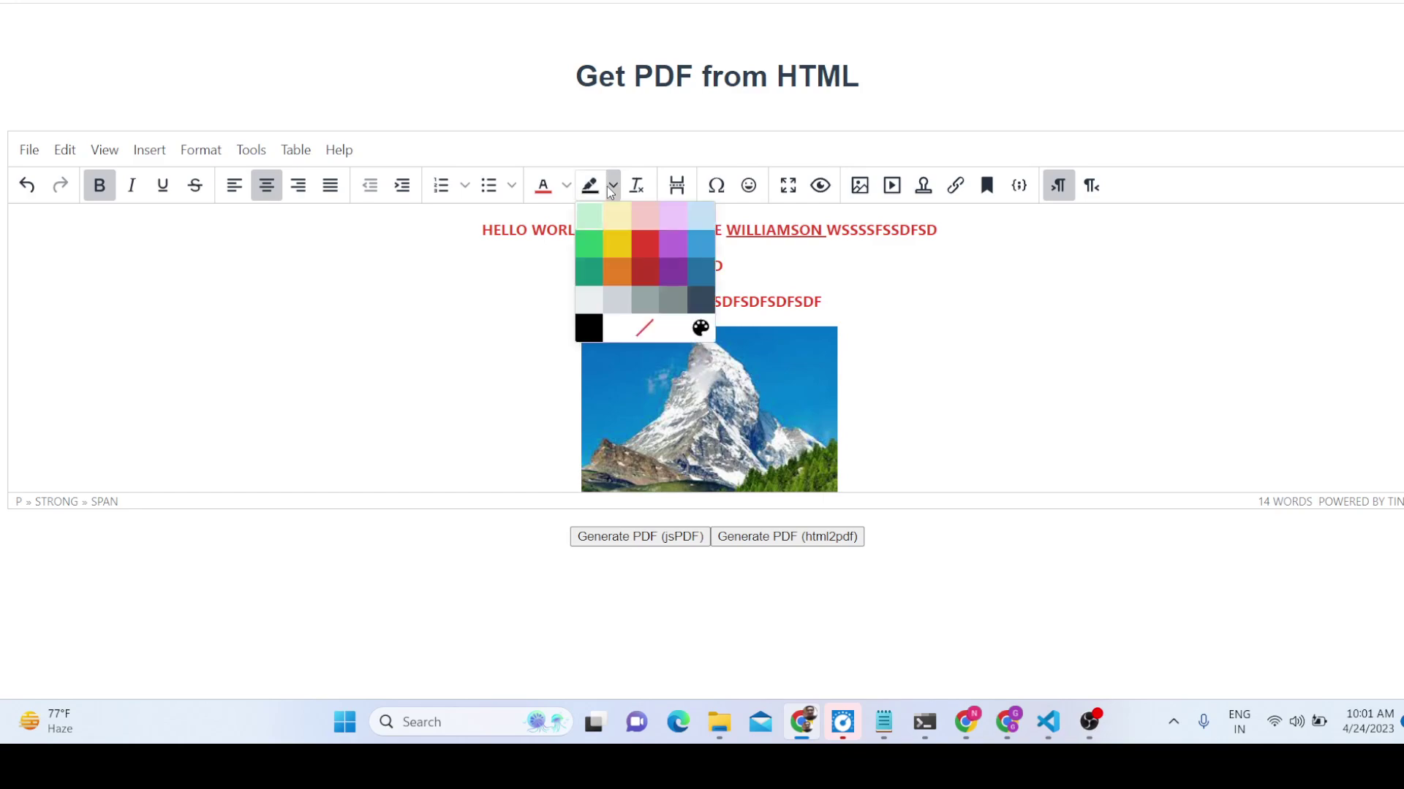
left_click(618, 245)
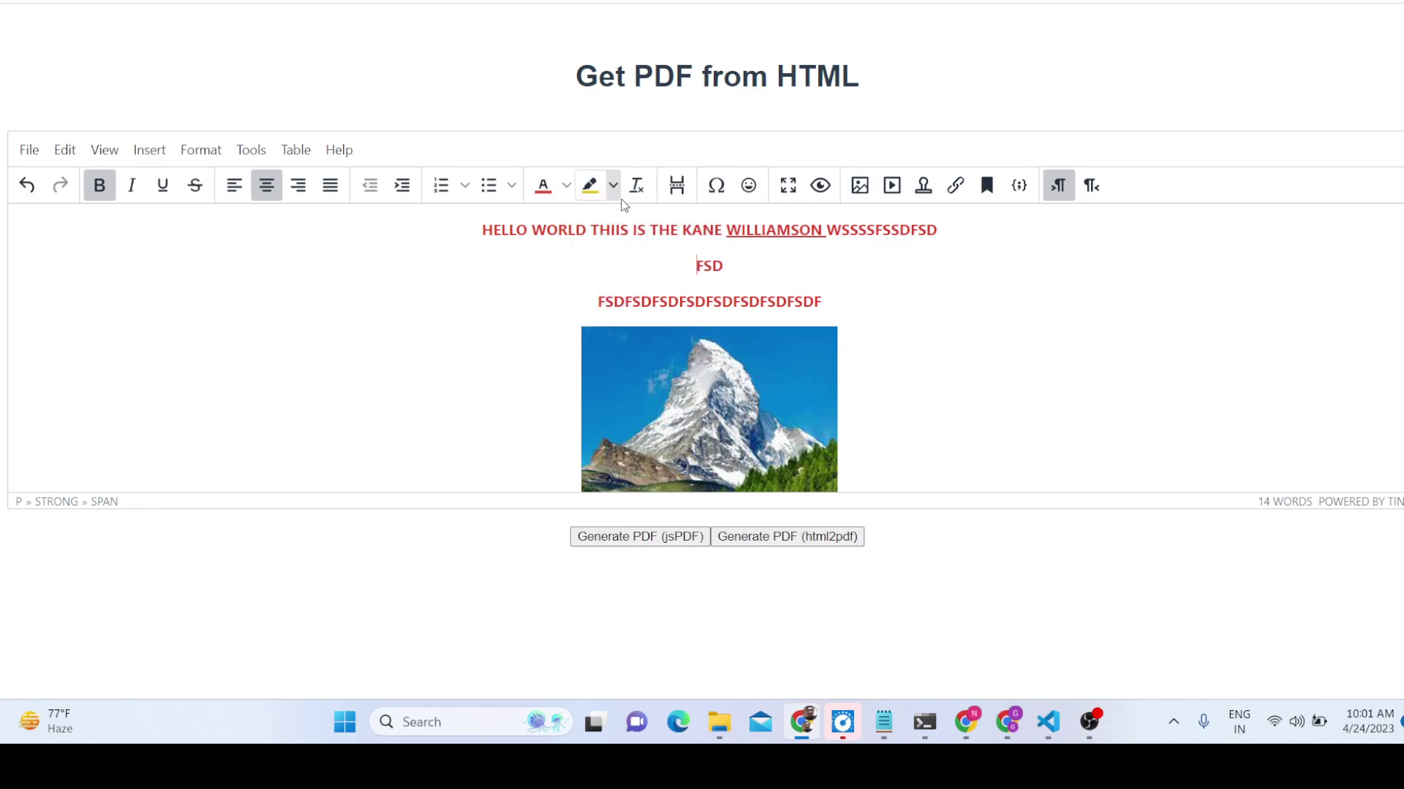
- Add a new FHFGHFGHFG line below the first line and give it a red highlight
left_click(969, 235)
key("Return")
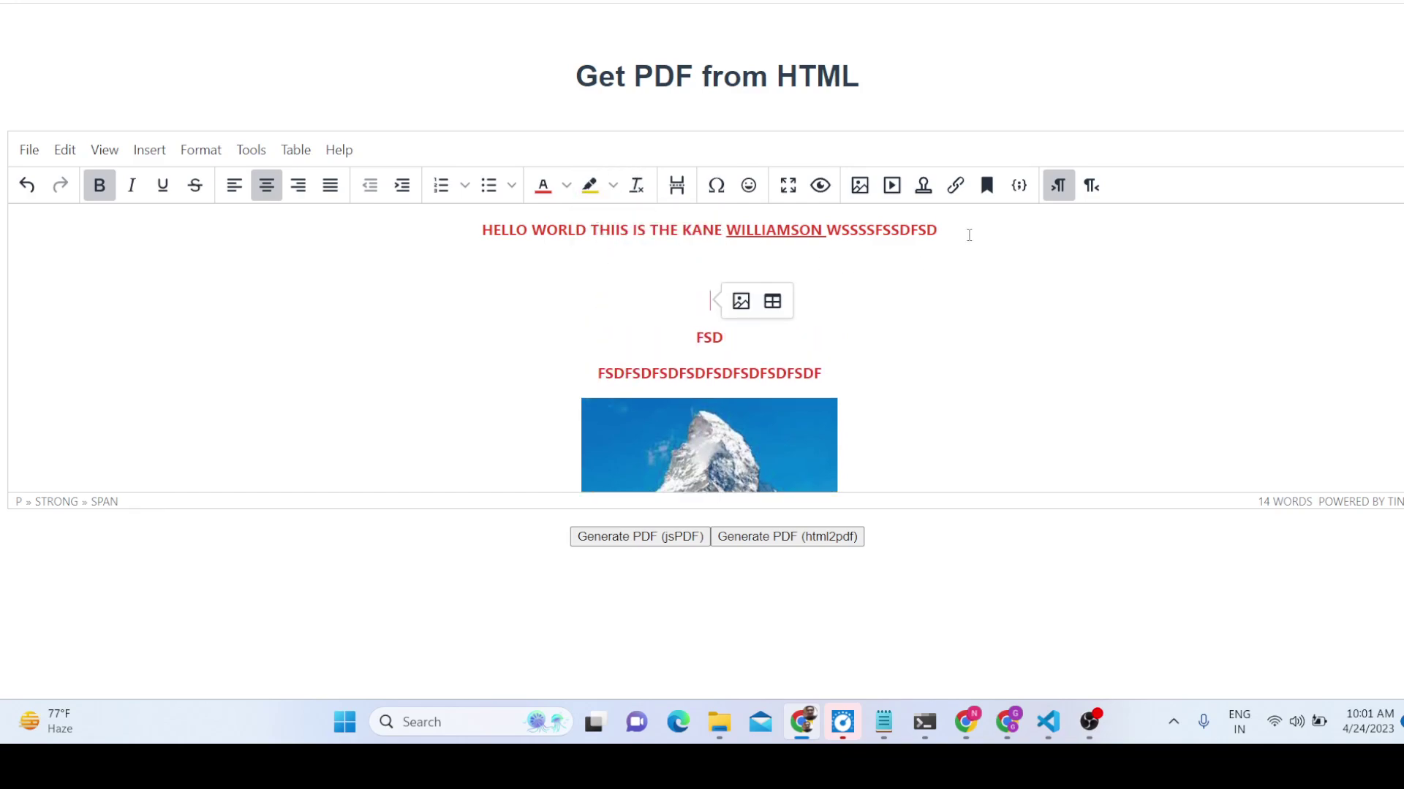
type("FHFGHFGHFG")
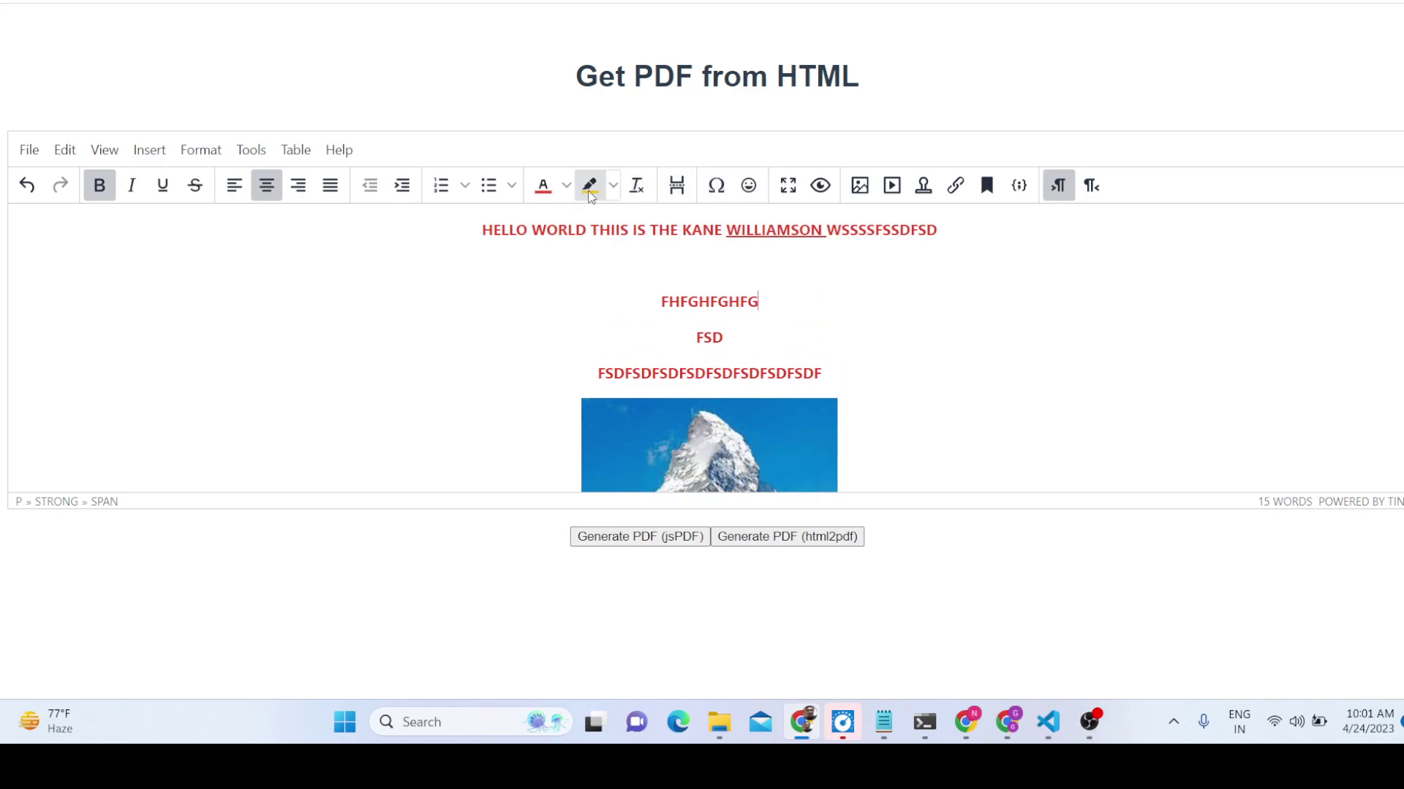
left_click(589, 189)
left_click(613, 185)
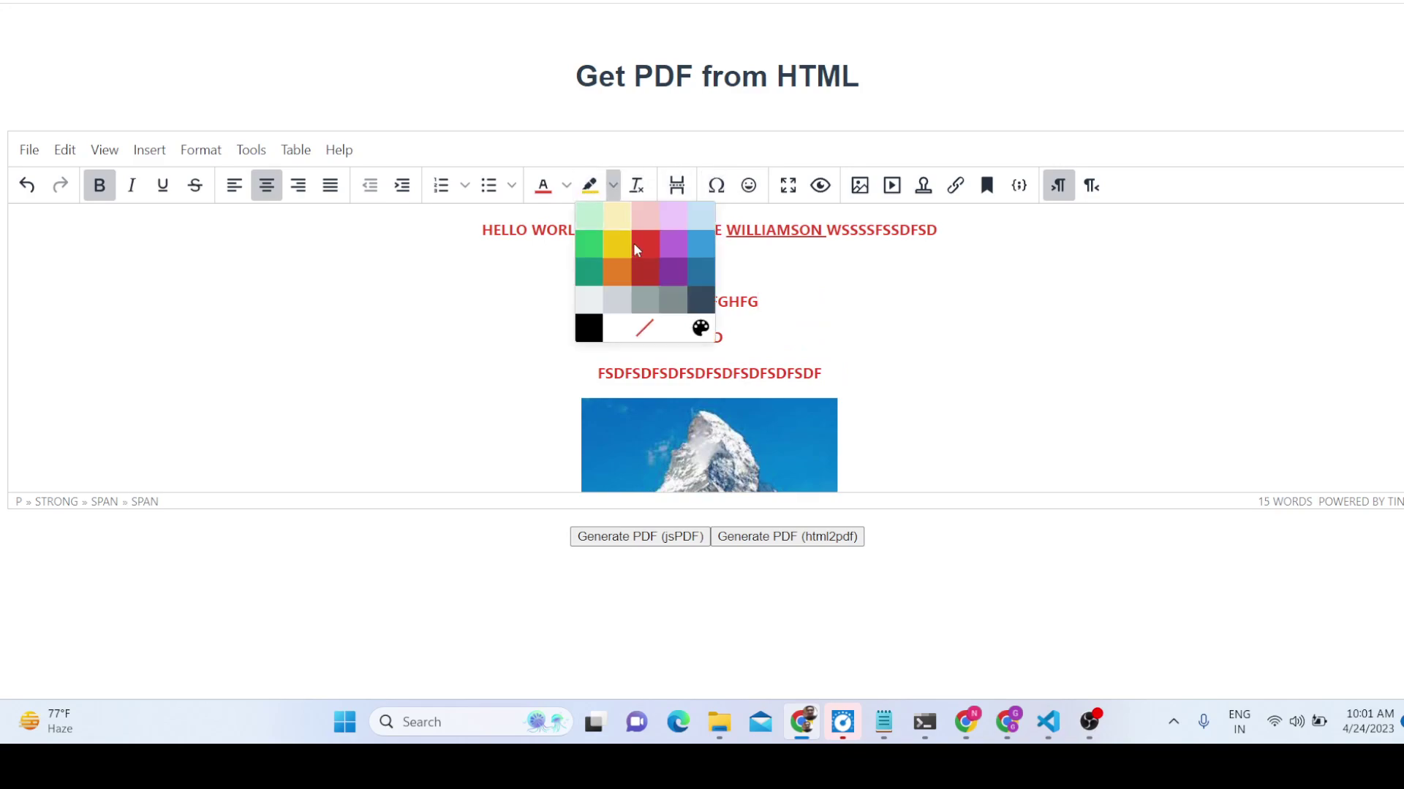
left_click(633, 243)
left_click(514, 300)
double_click(513, 301)
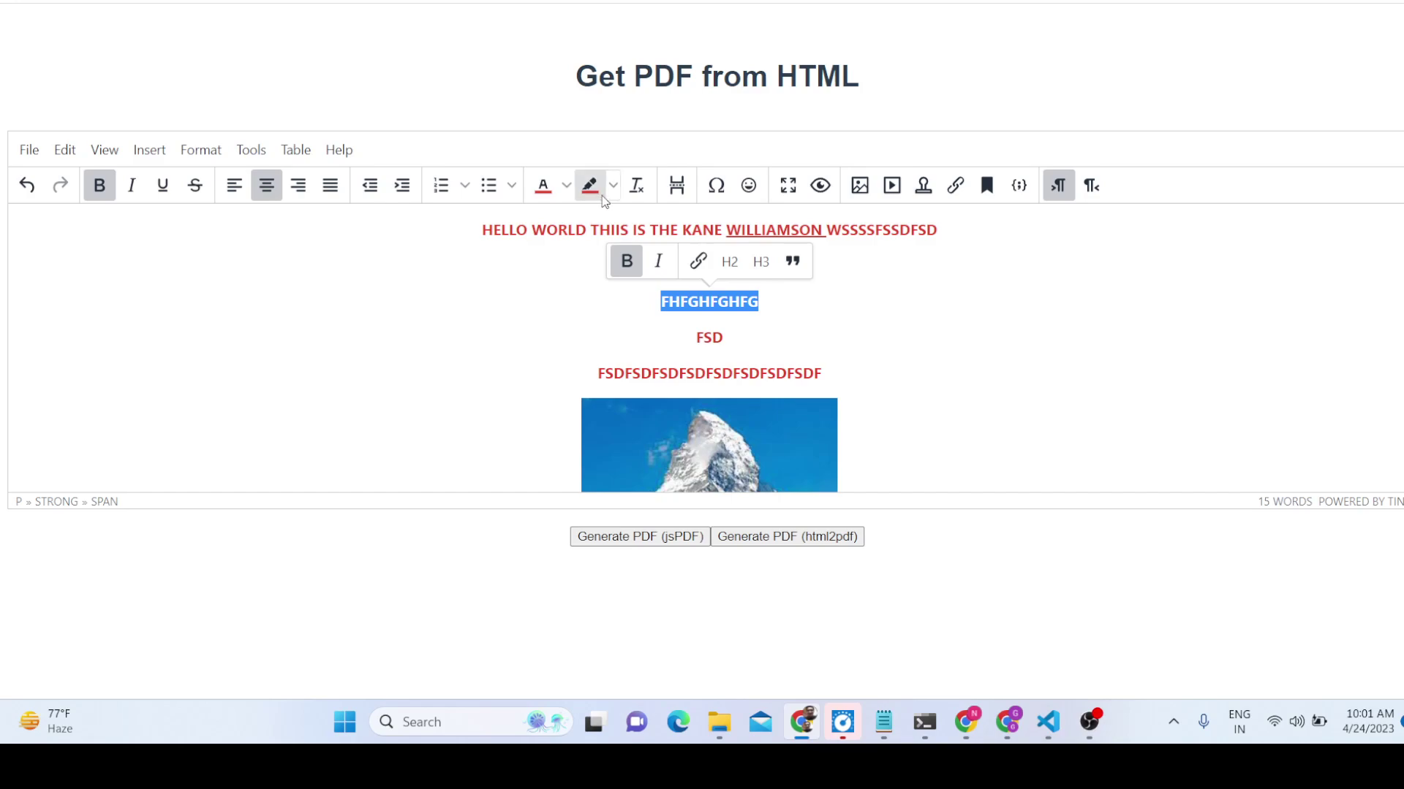
left_click(741, 400)
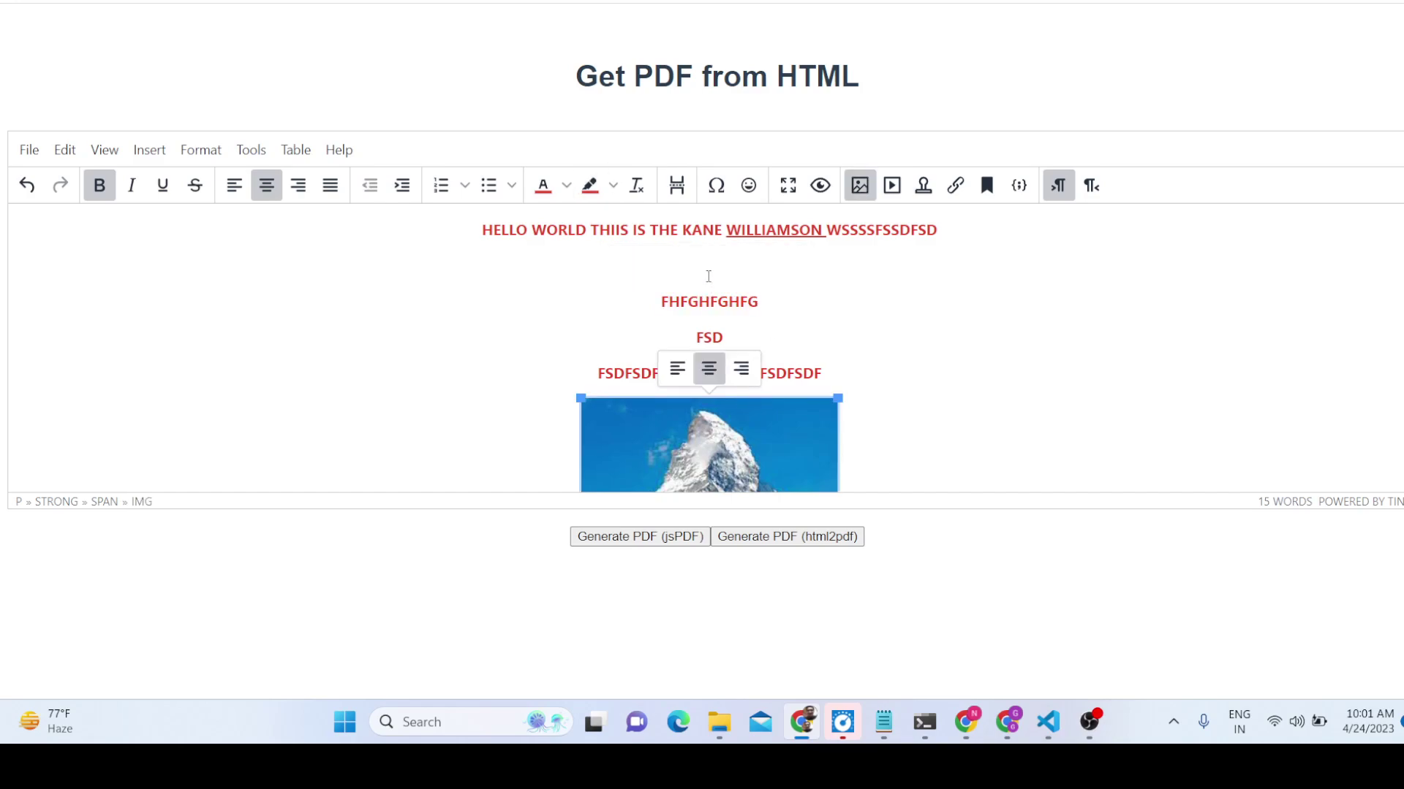
double_click(703, 231)
- Give the whole first line a red highlight and make WILLIAMSON yellow
triple_click(656, 232)
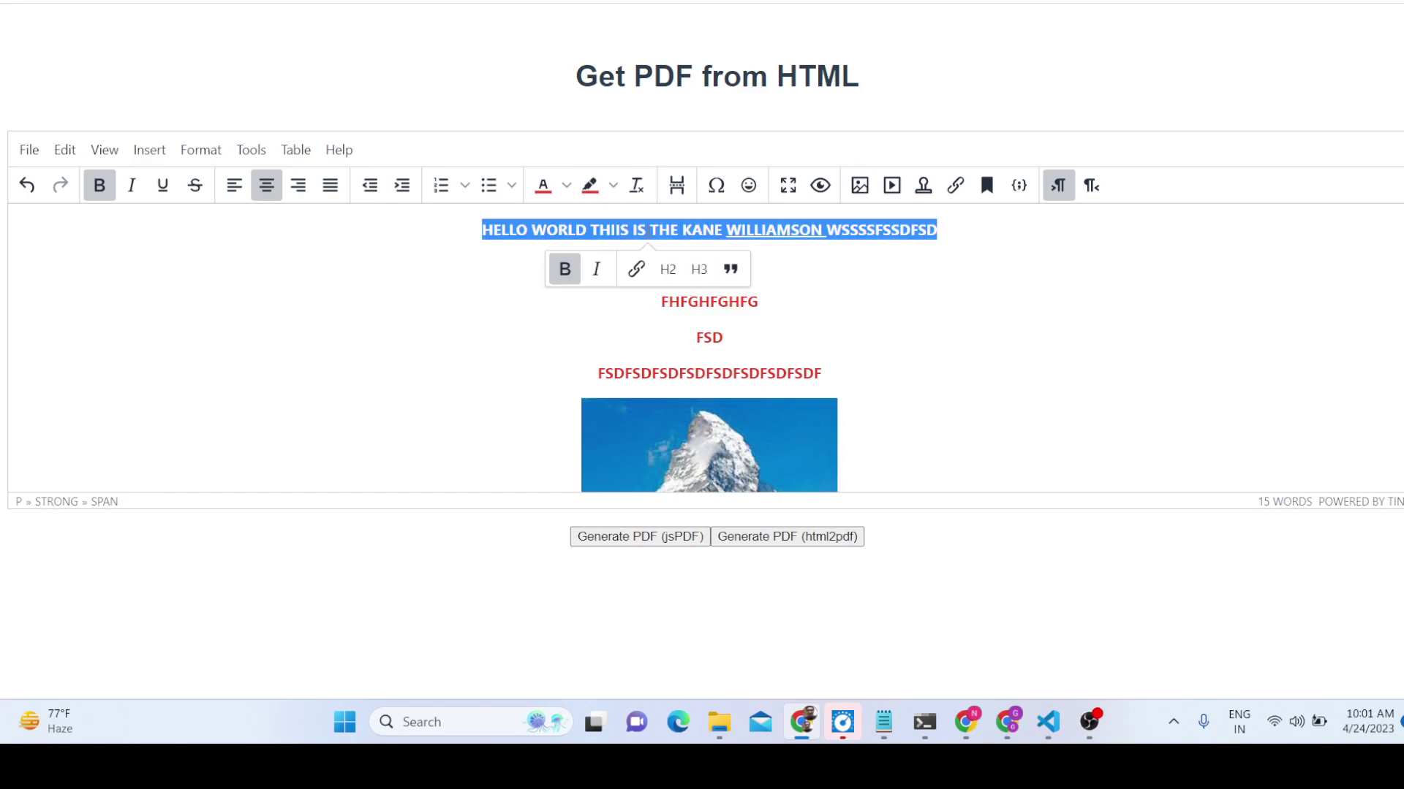
left_click(612, 186)
left_click(643, 237)
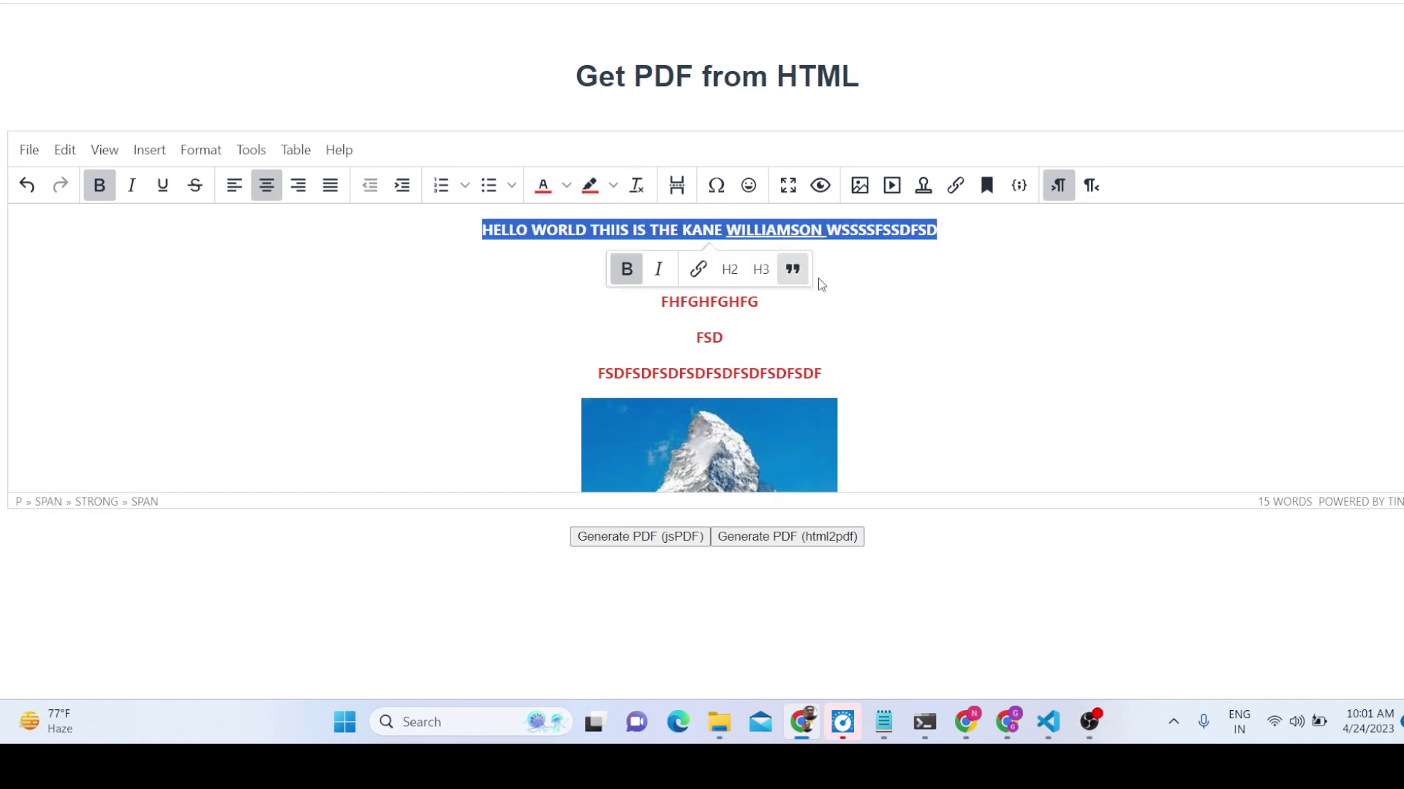
left_click(912, 292)
double_click(818, 233)
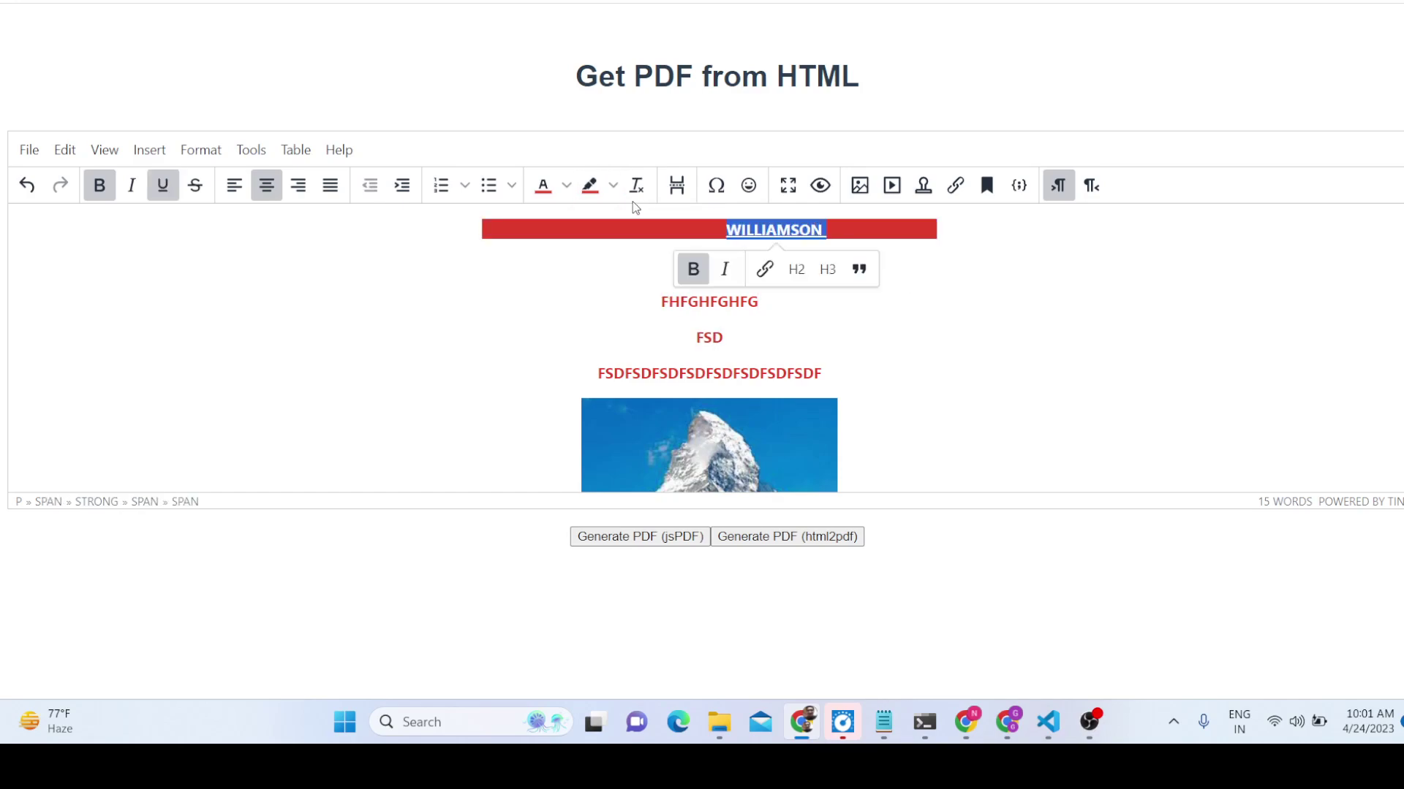
left_click(566, 186)
left_click(570, 243)
left_click(992, 278)
- Make the first line's text blue and highlight the three lines beneath it
triple_click(625, 223)
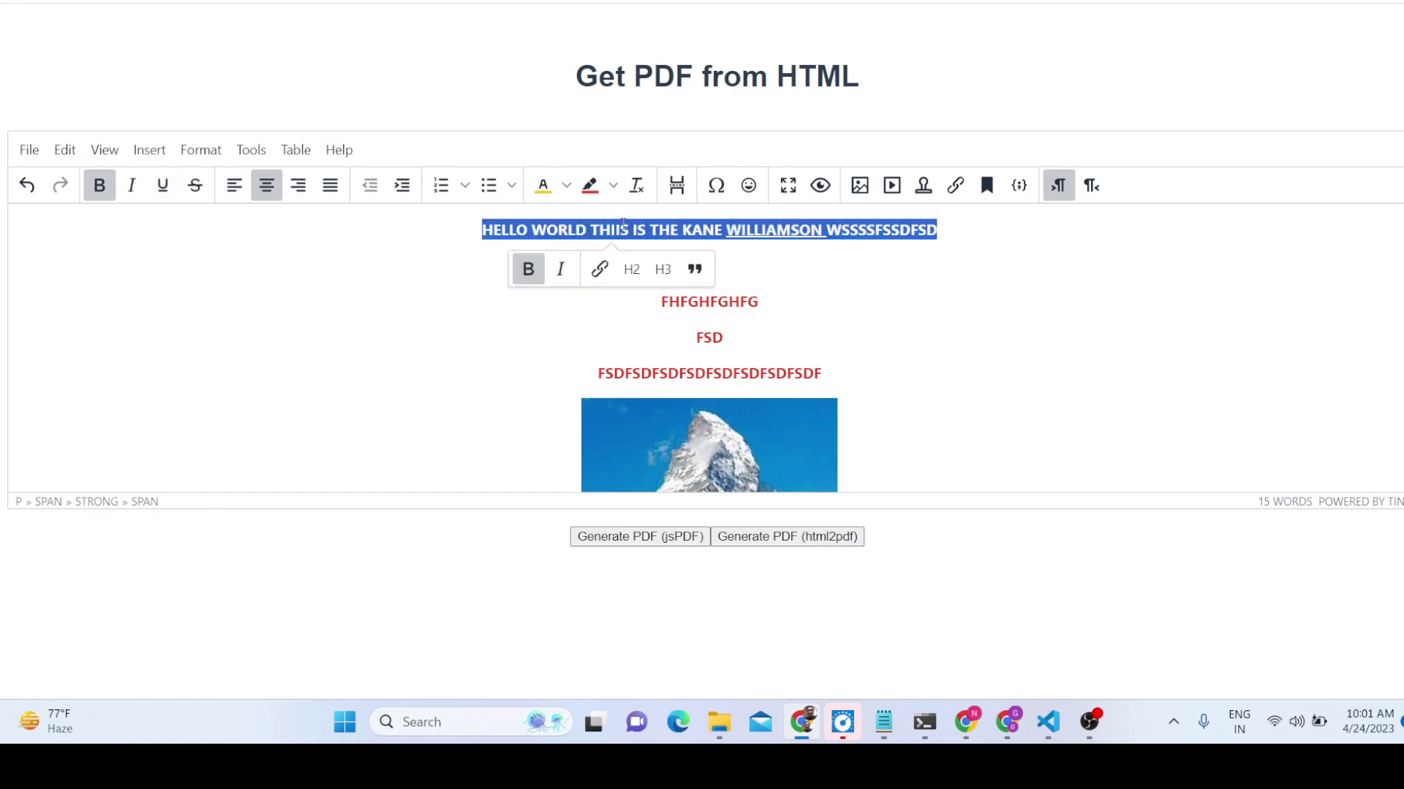
left_click(567, 185)
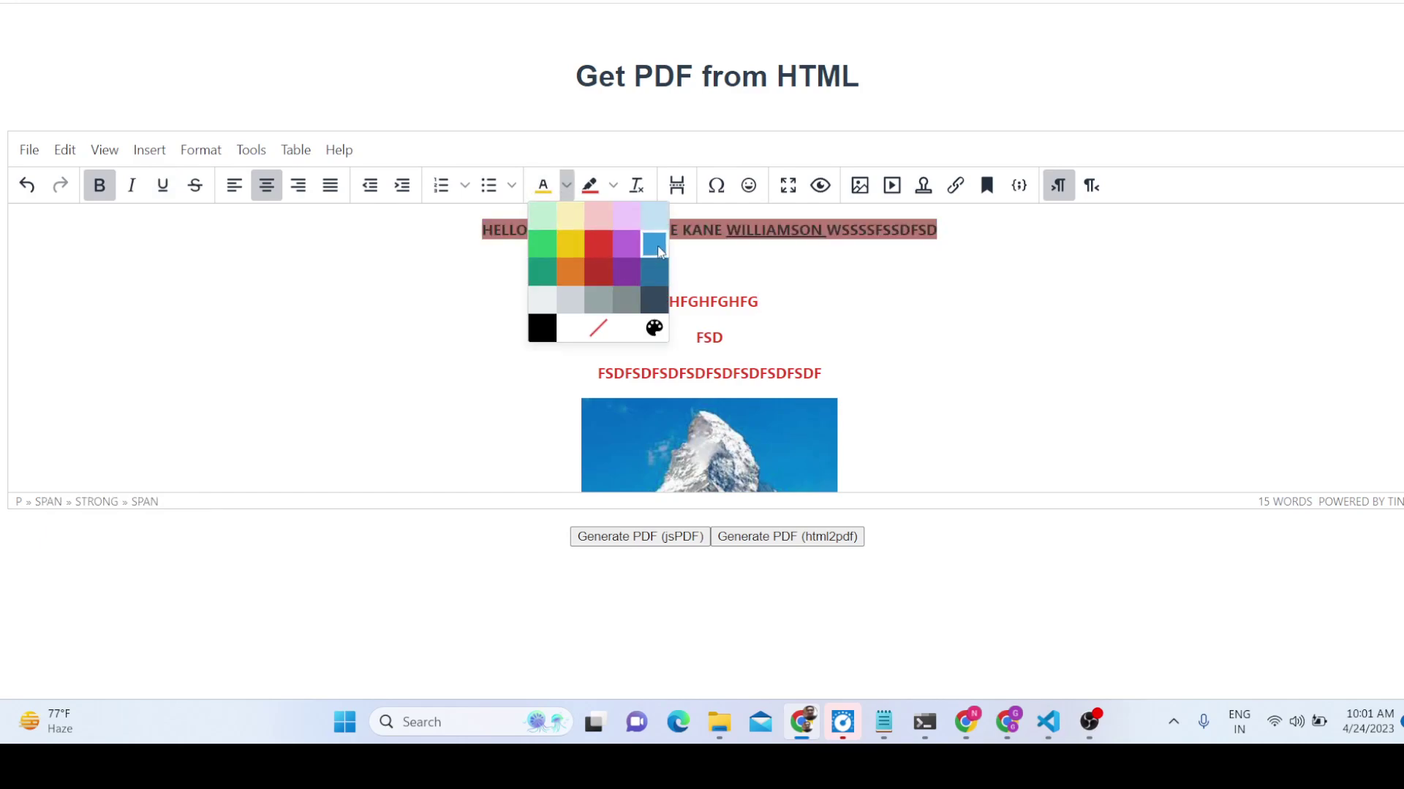
left_click(658, 250)
left_click(911, 276)
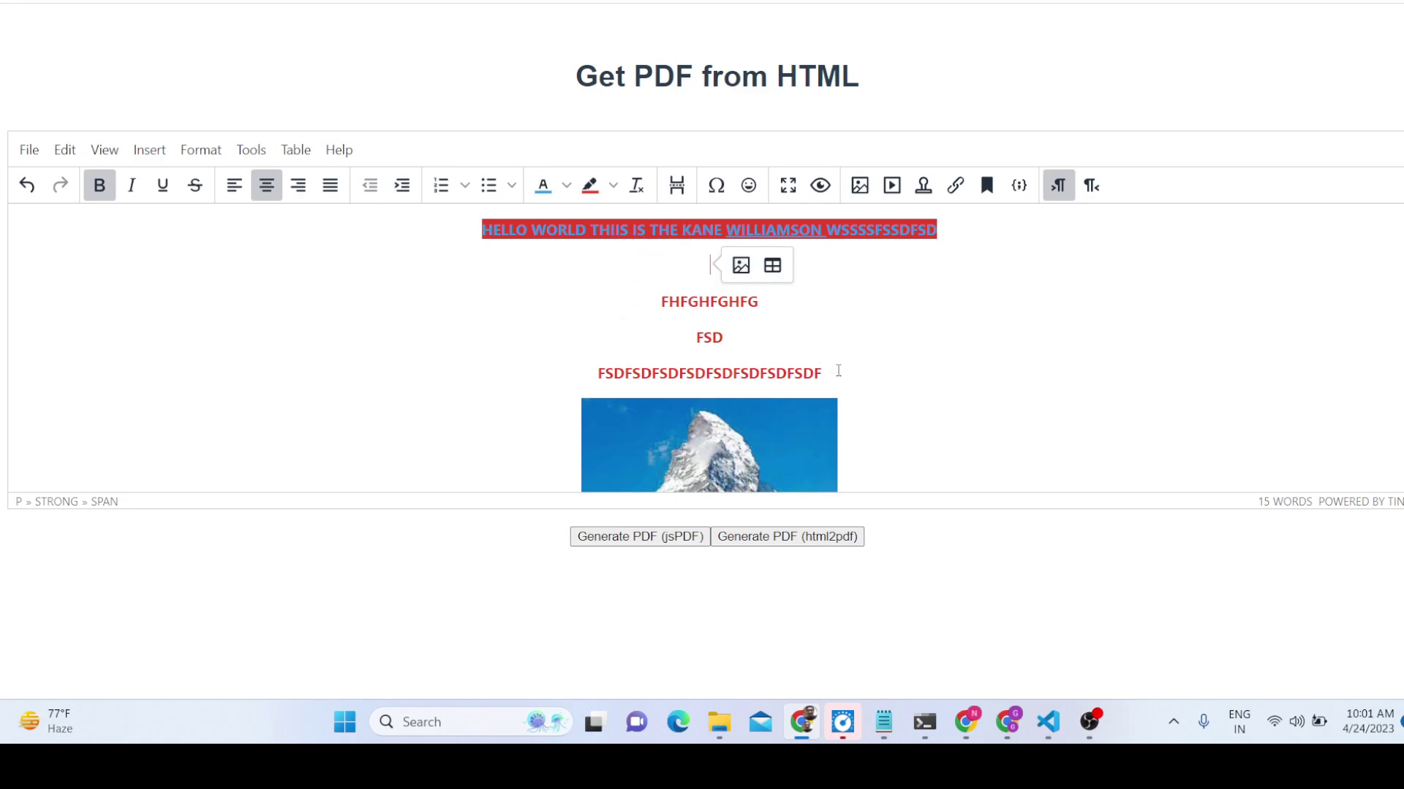
left_click_drag(839, 371, 664, 293)
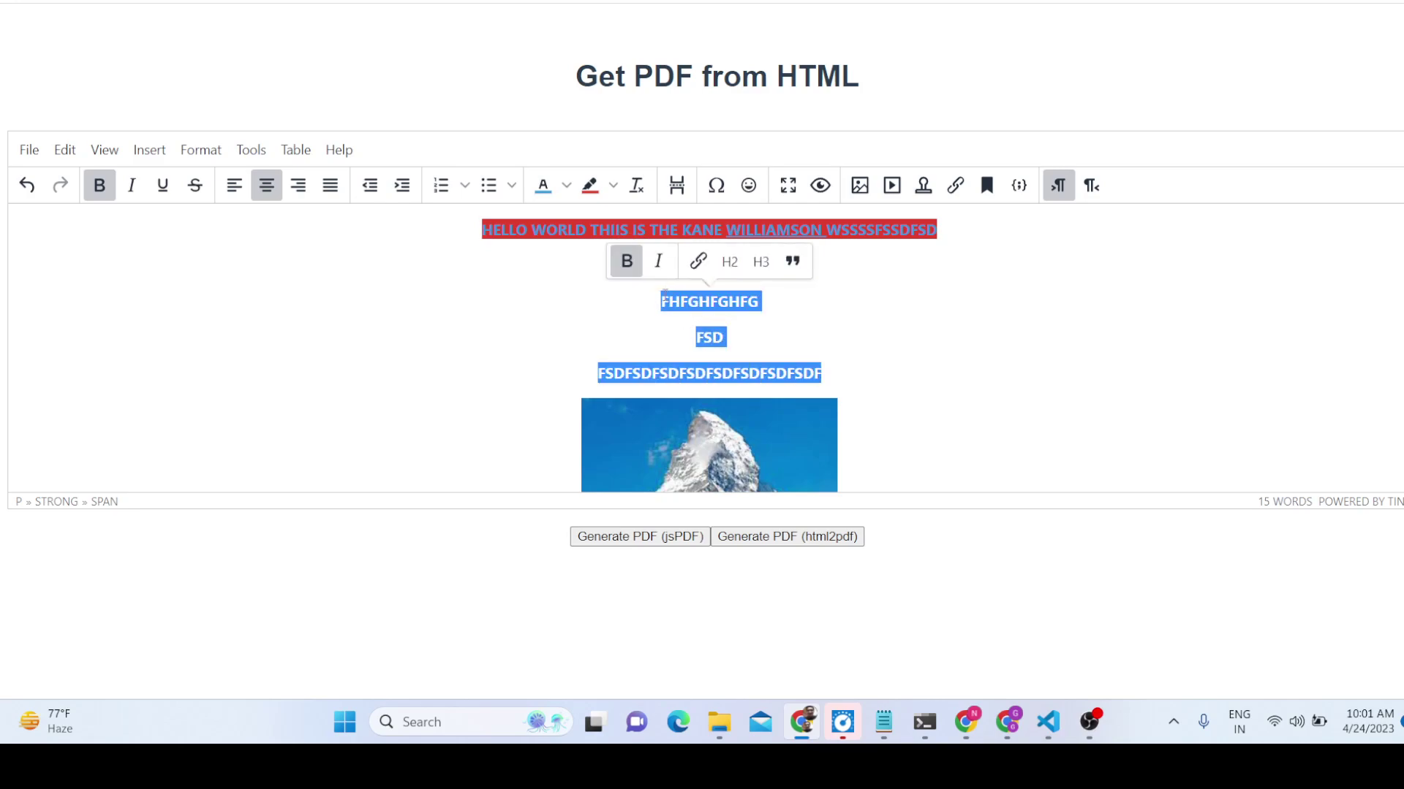
left_click(612, 186)
left_click(686, 278)
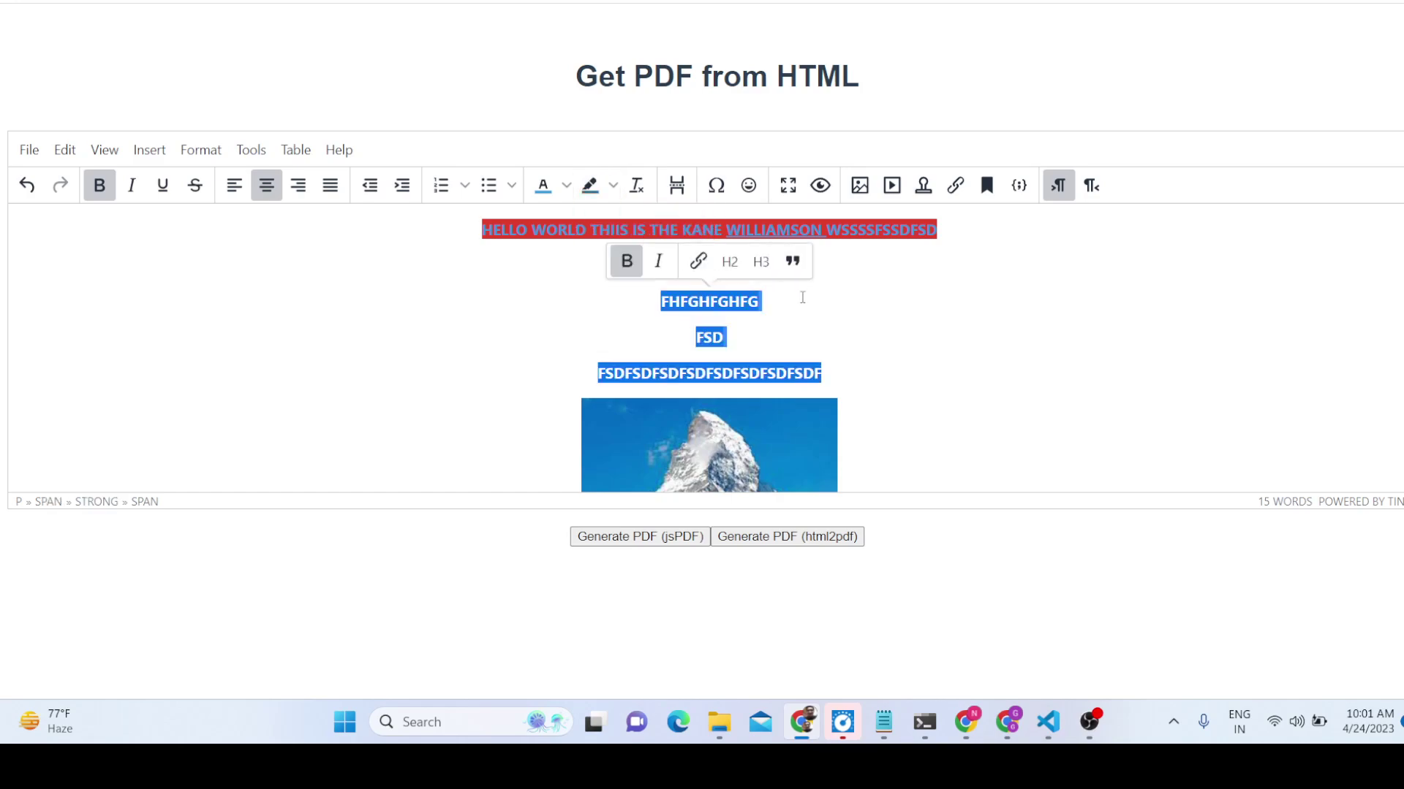
double_click(723, 302)
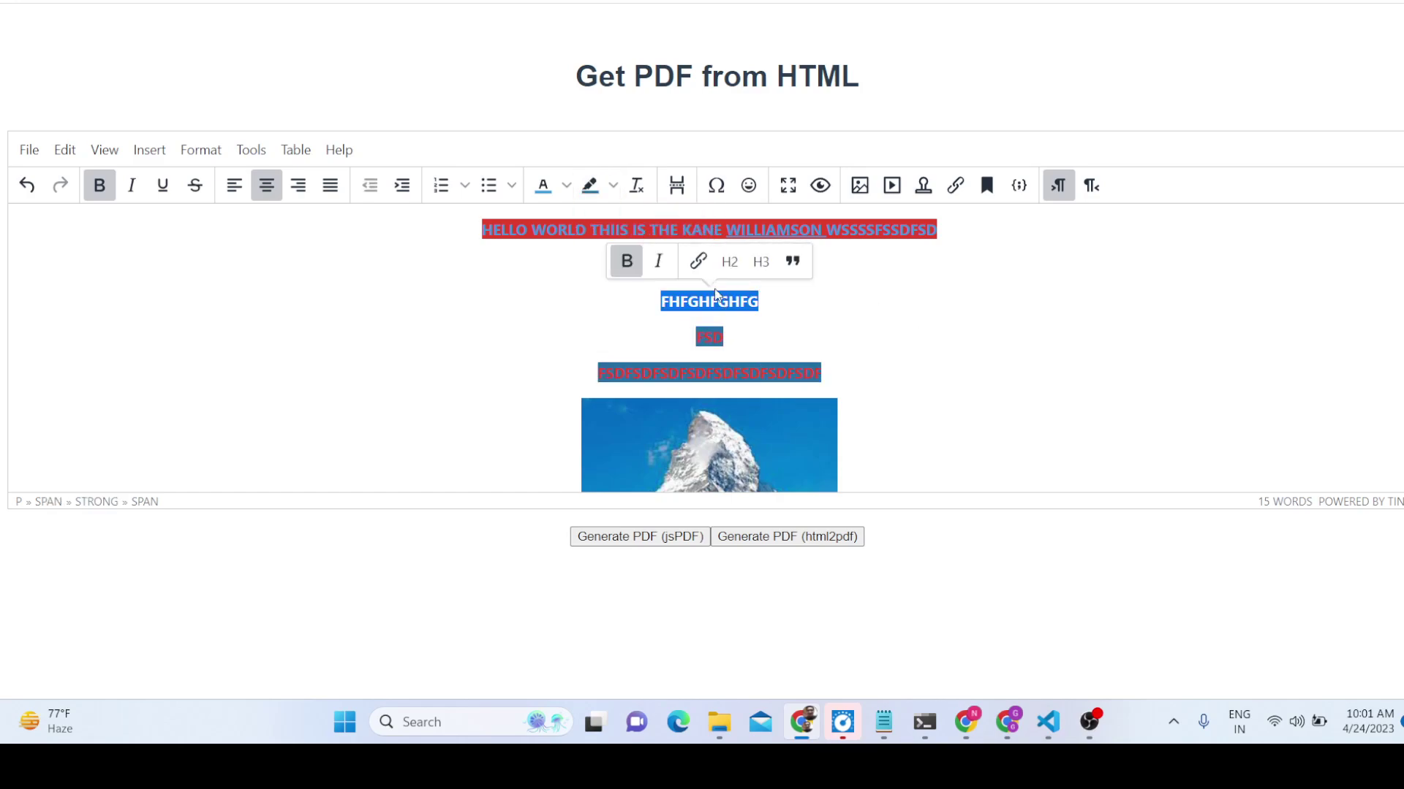
- Export the content with html2pdf, review the downloaded PDF, and close it
left_click(719, 534)
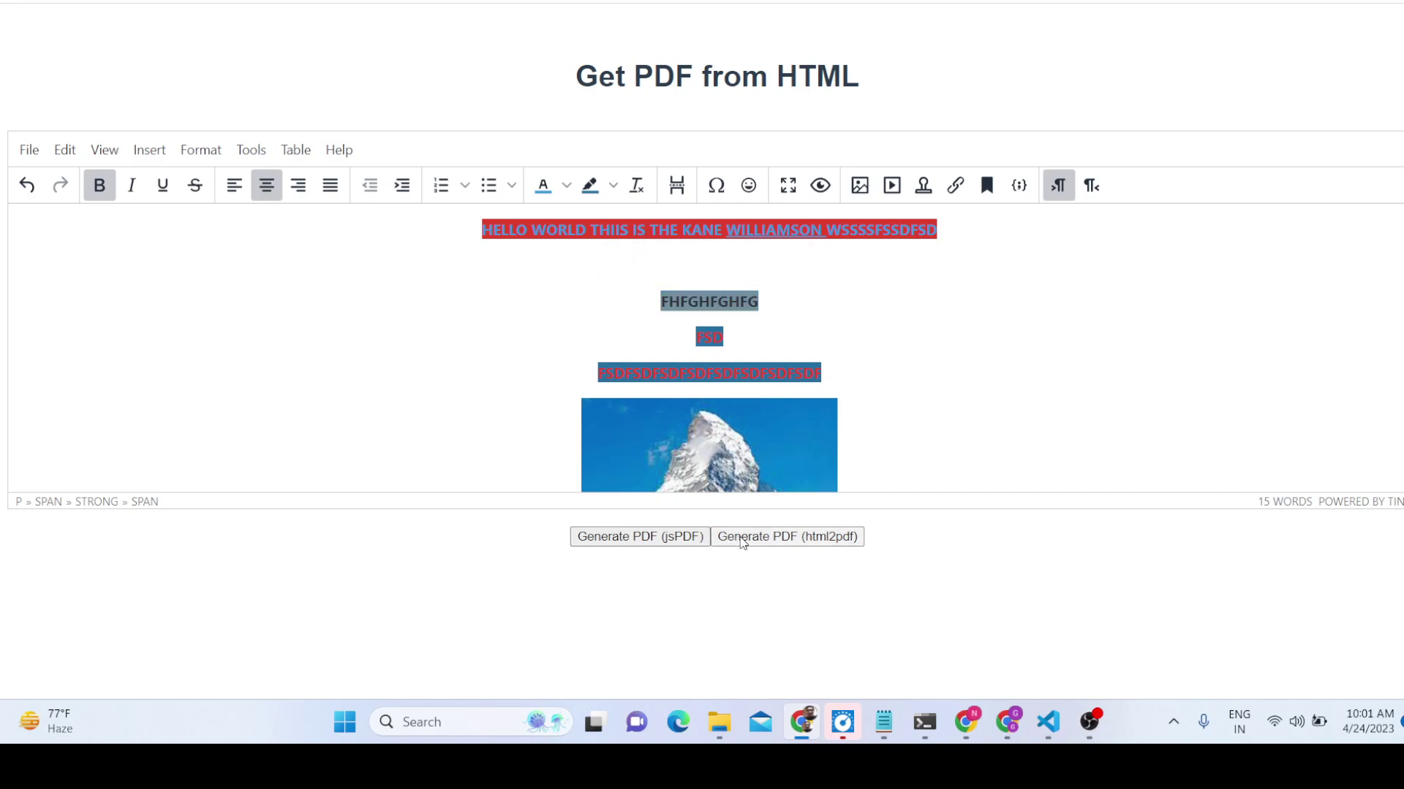
left_click(144, 676)
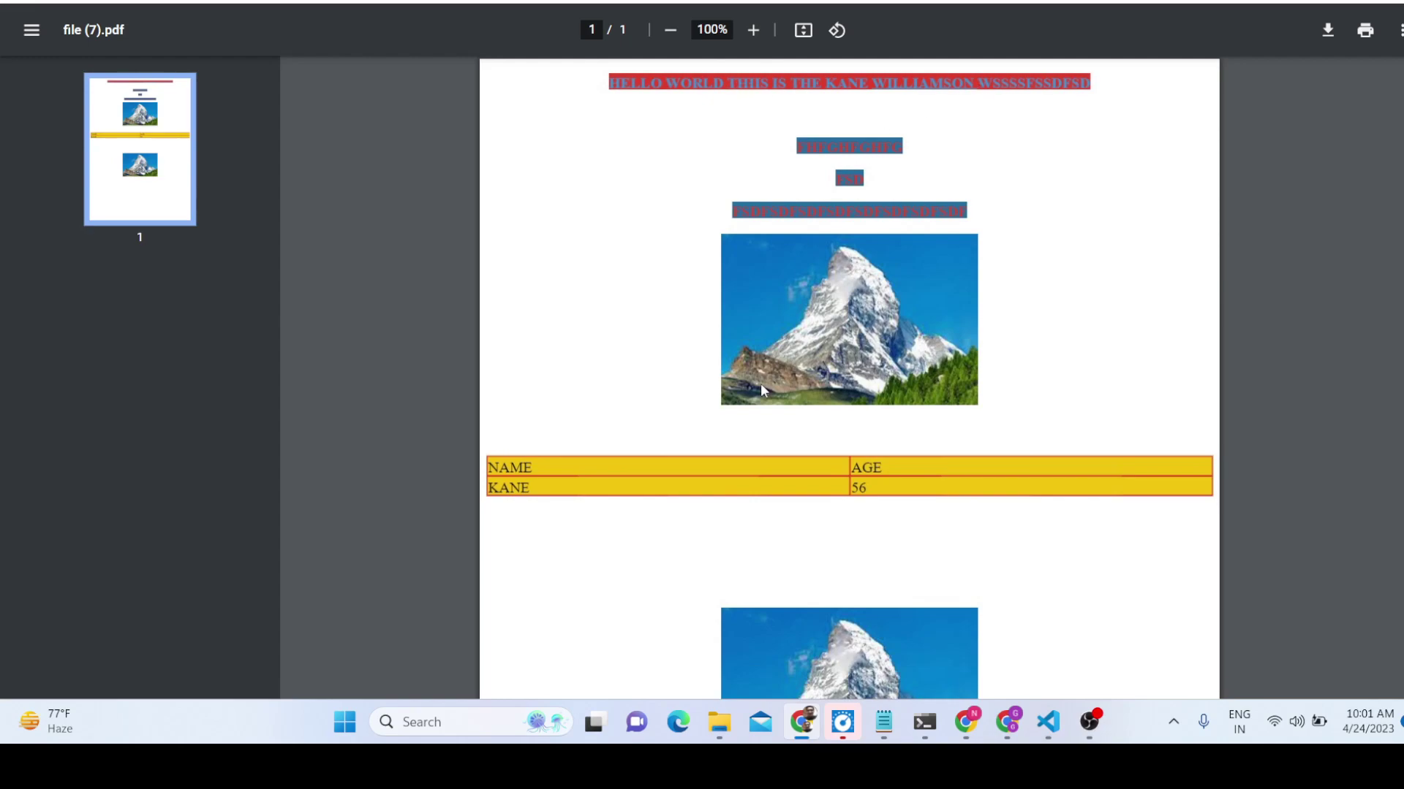
scroll(764, 460, "down", 5)
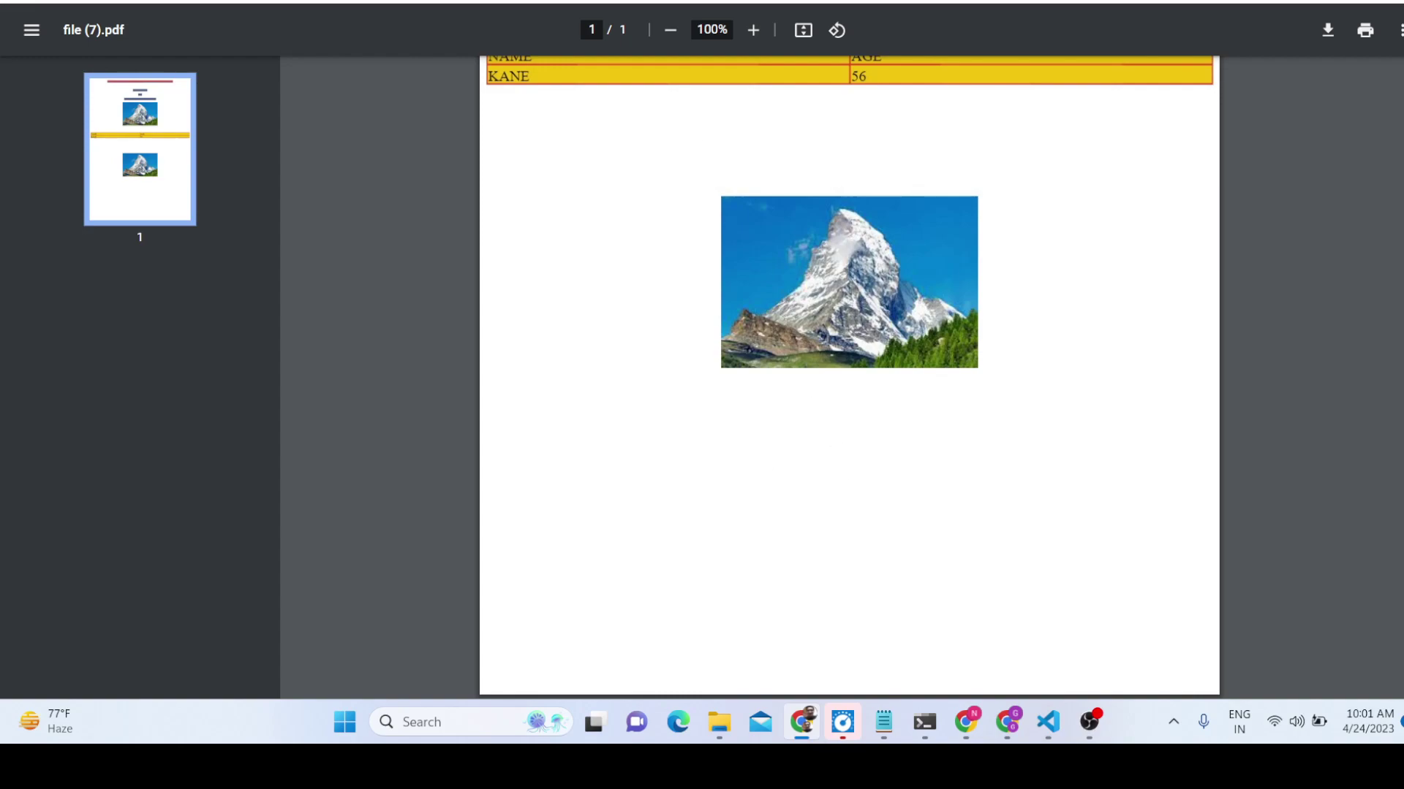
key("ctrl+w")
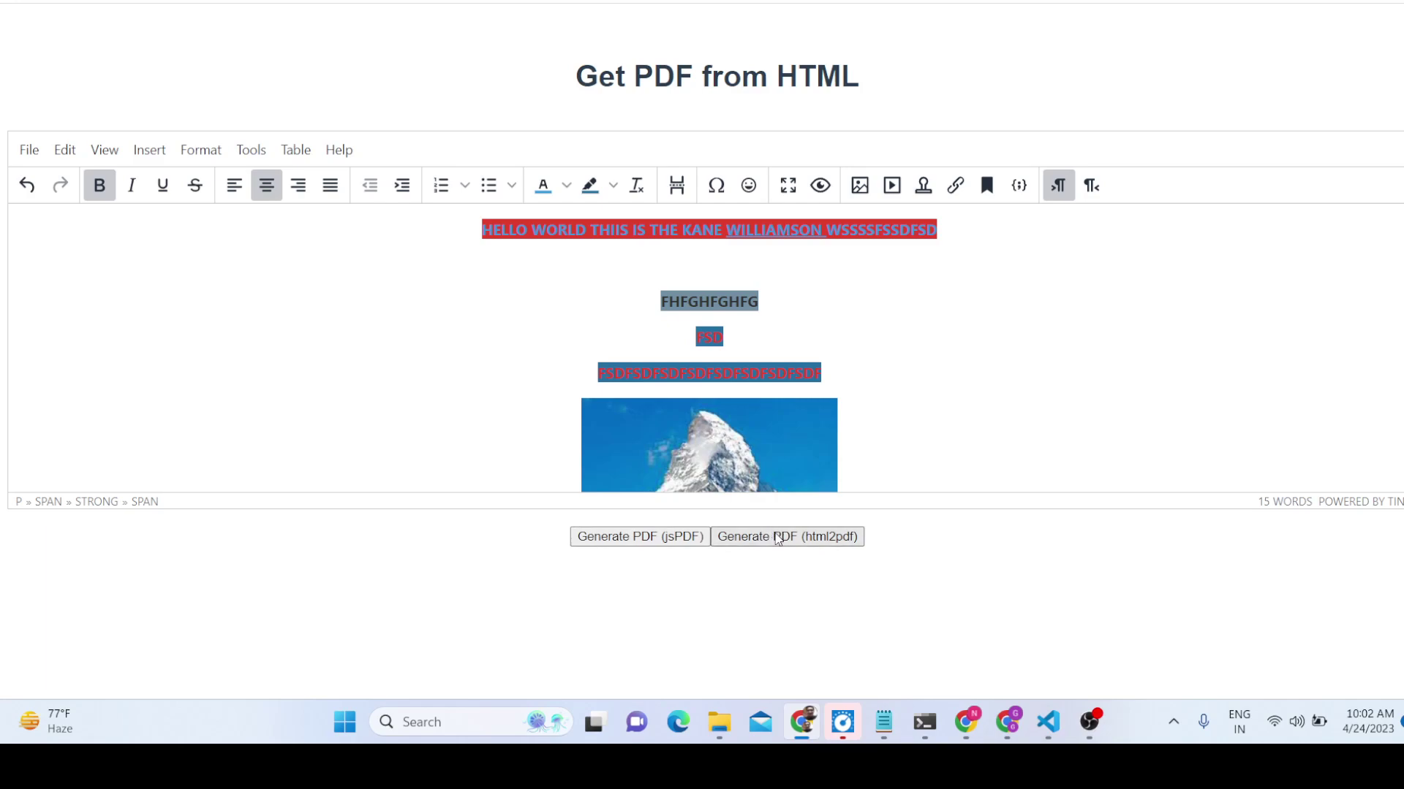
- Review a jsPDF export, close its tab, then download file (8).pdf with html2pdf
left_click(674, 537)
scroll(804, 410, "down", 5)
scroll(843, 436, "up", 6)
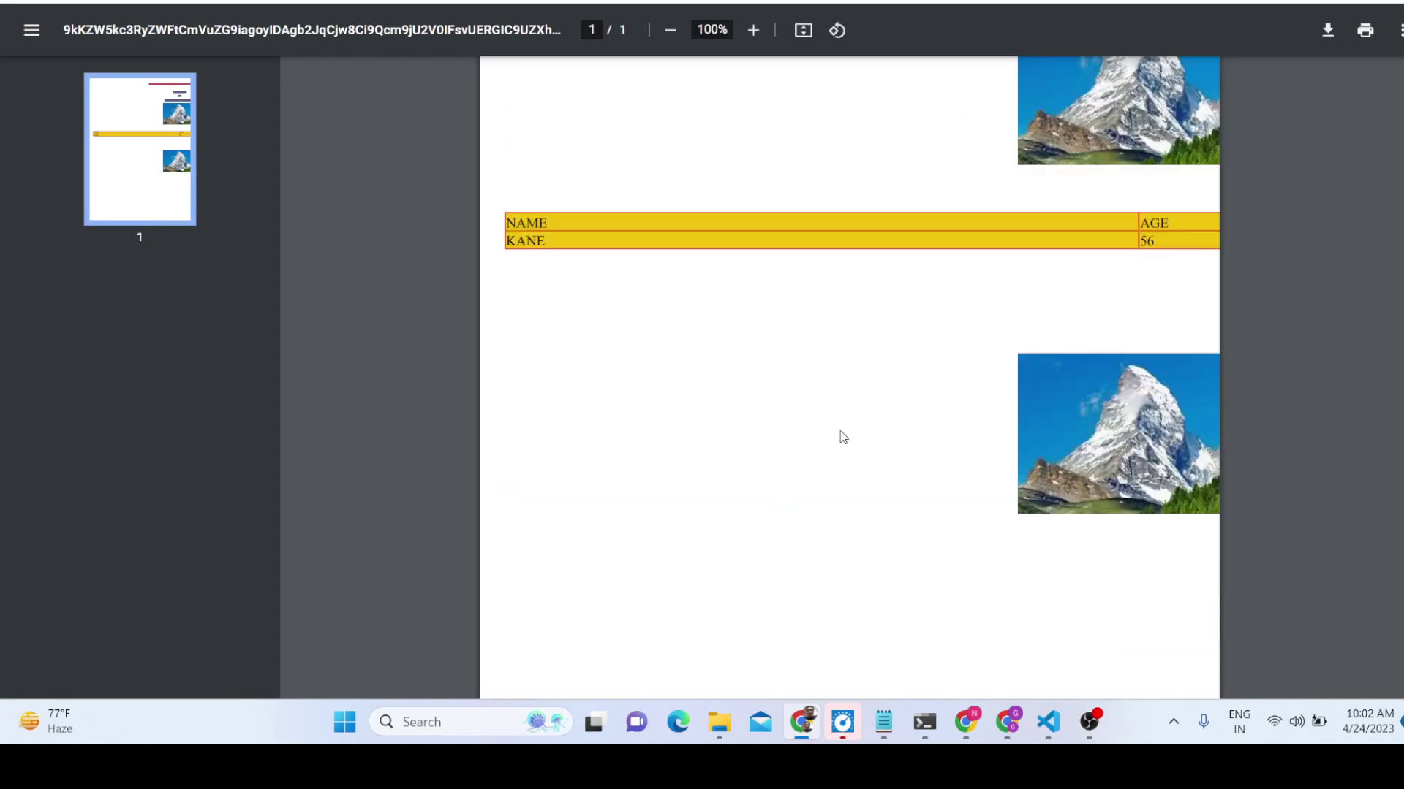
key("ctrl+w")
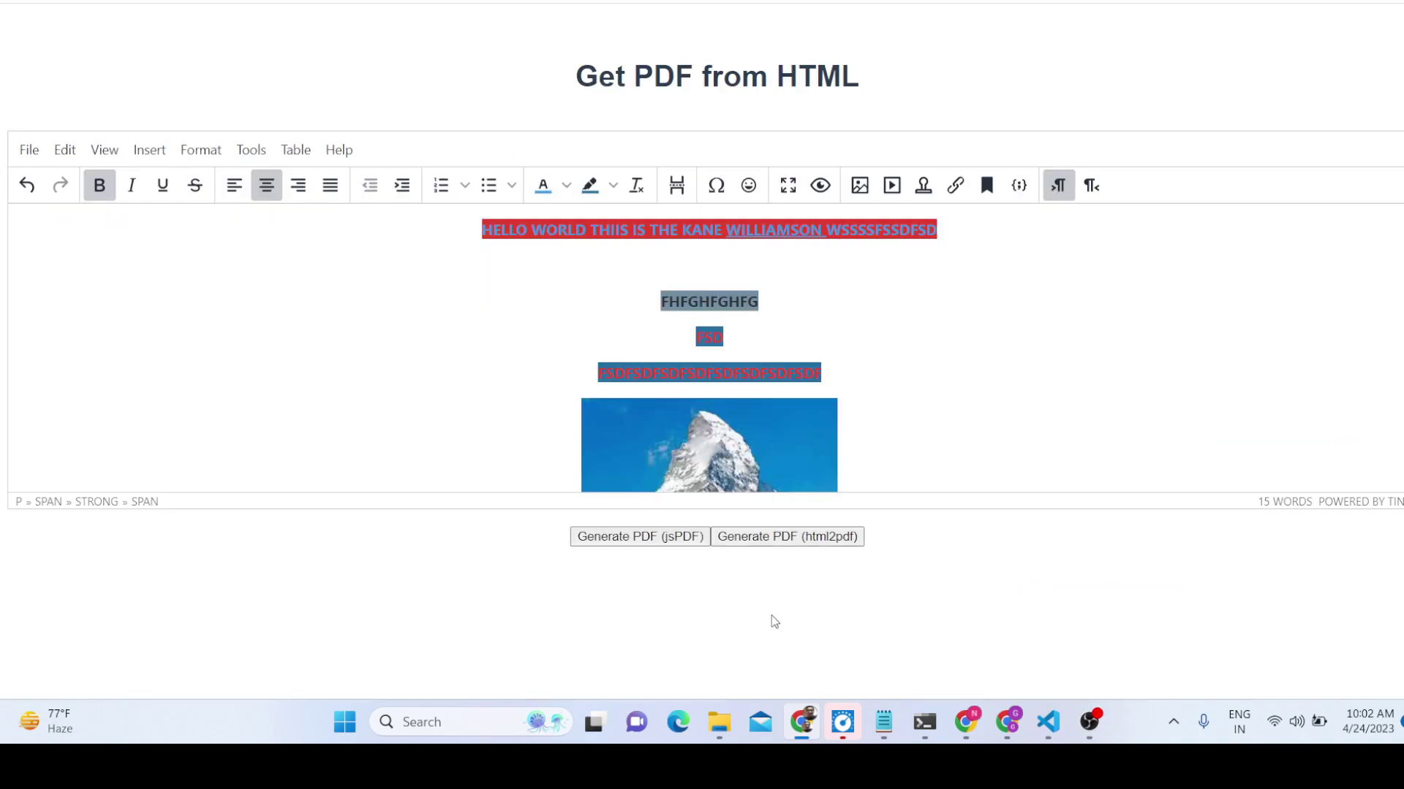
left_click(815, 538)
left_click(37, 153)
left_click(48, 223)
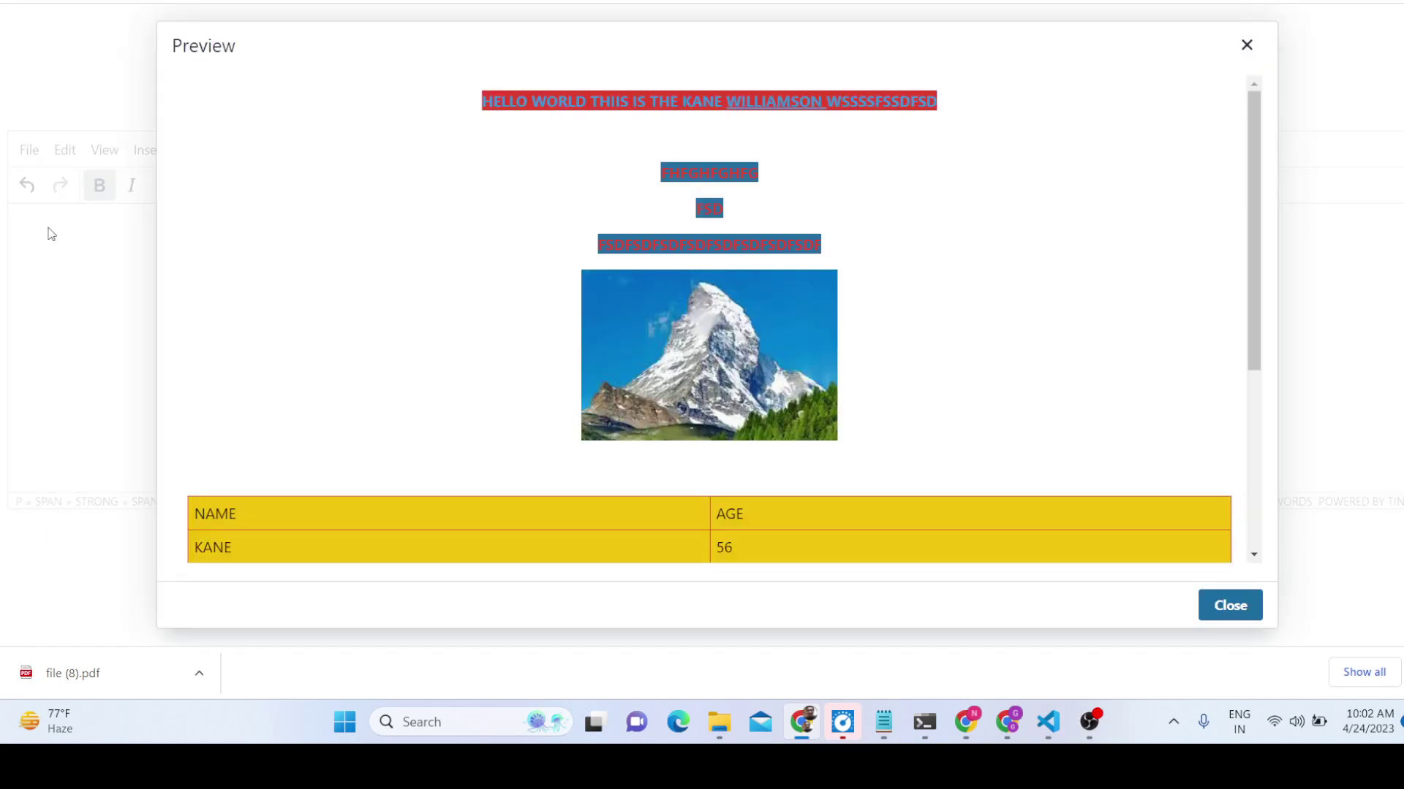
scroll(647, 311, "down", 4)
scroll(647, 311, "up", 4)
scroll(648, 310, "down", 4)
scroll(650, 307, "up", 4)
scroll(651, 300, "down", 4)
scroll(652, 305, "up", 4)
scroll(595, 172, "down", 4)
scroll(595, 172, "up", 4)
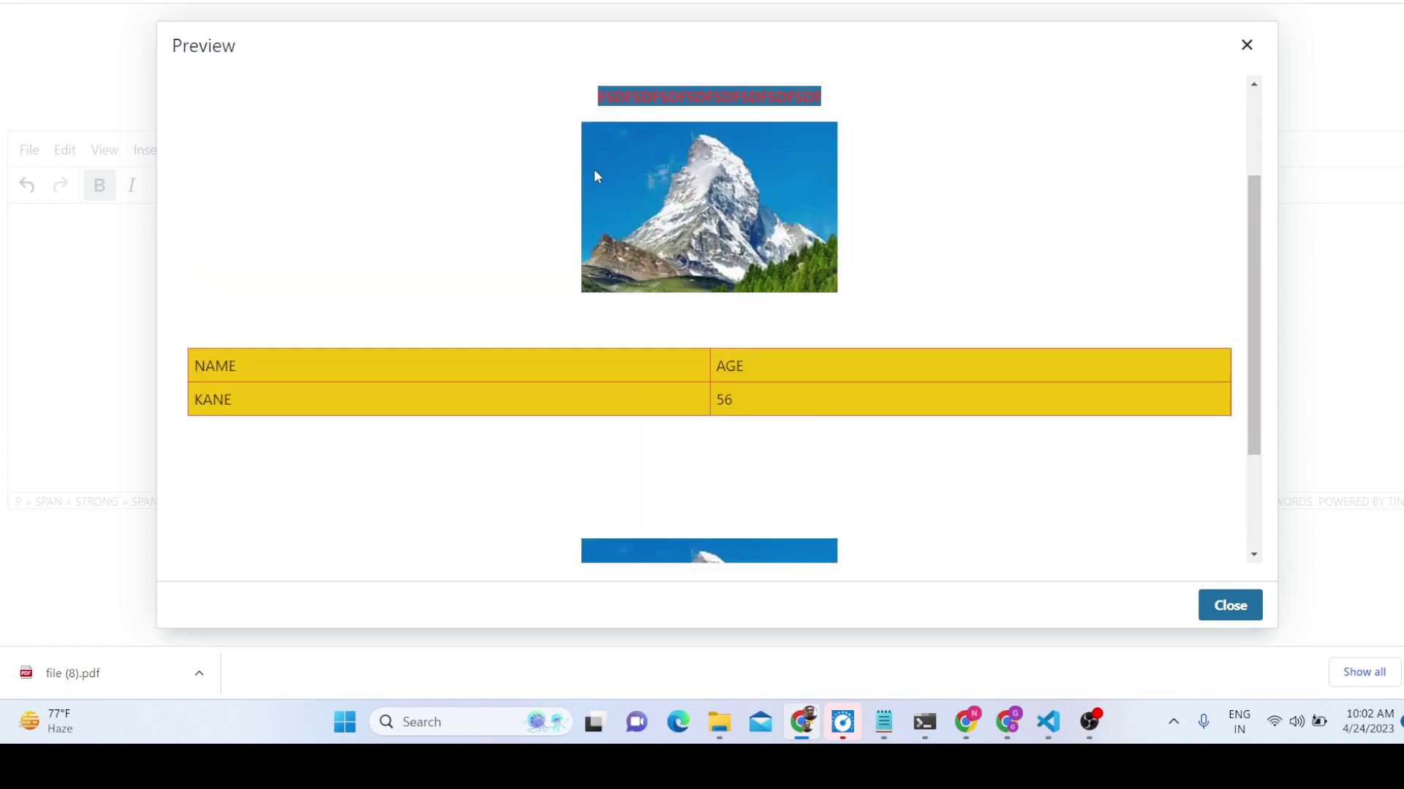
scroll(591, 177, "down", 4)
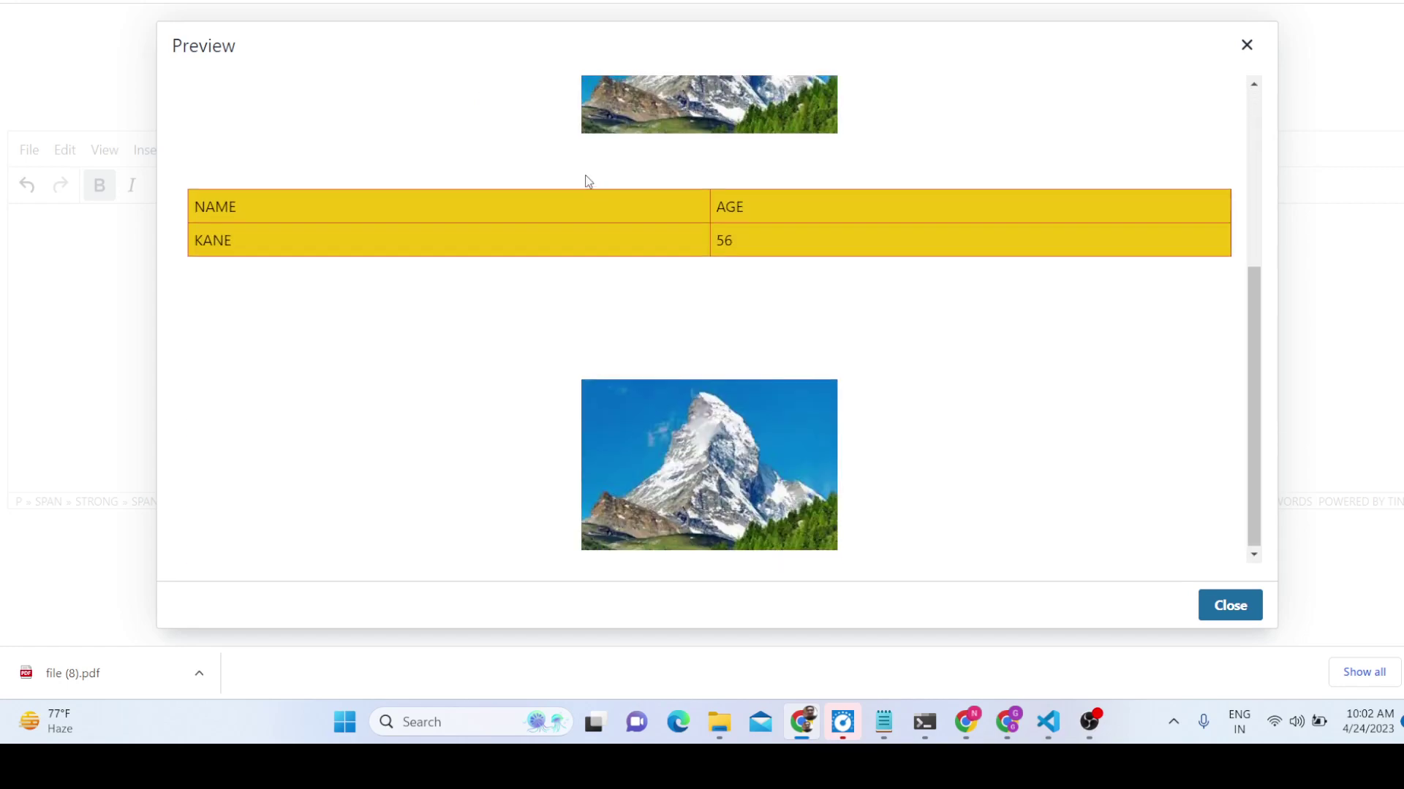
scroll(589, 177, "up", 4)
scroll(538, 197, "down", 4)
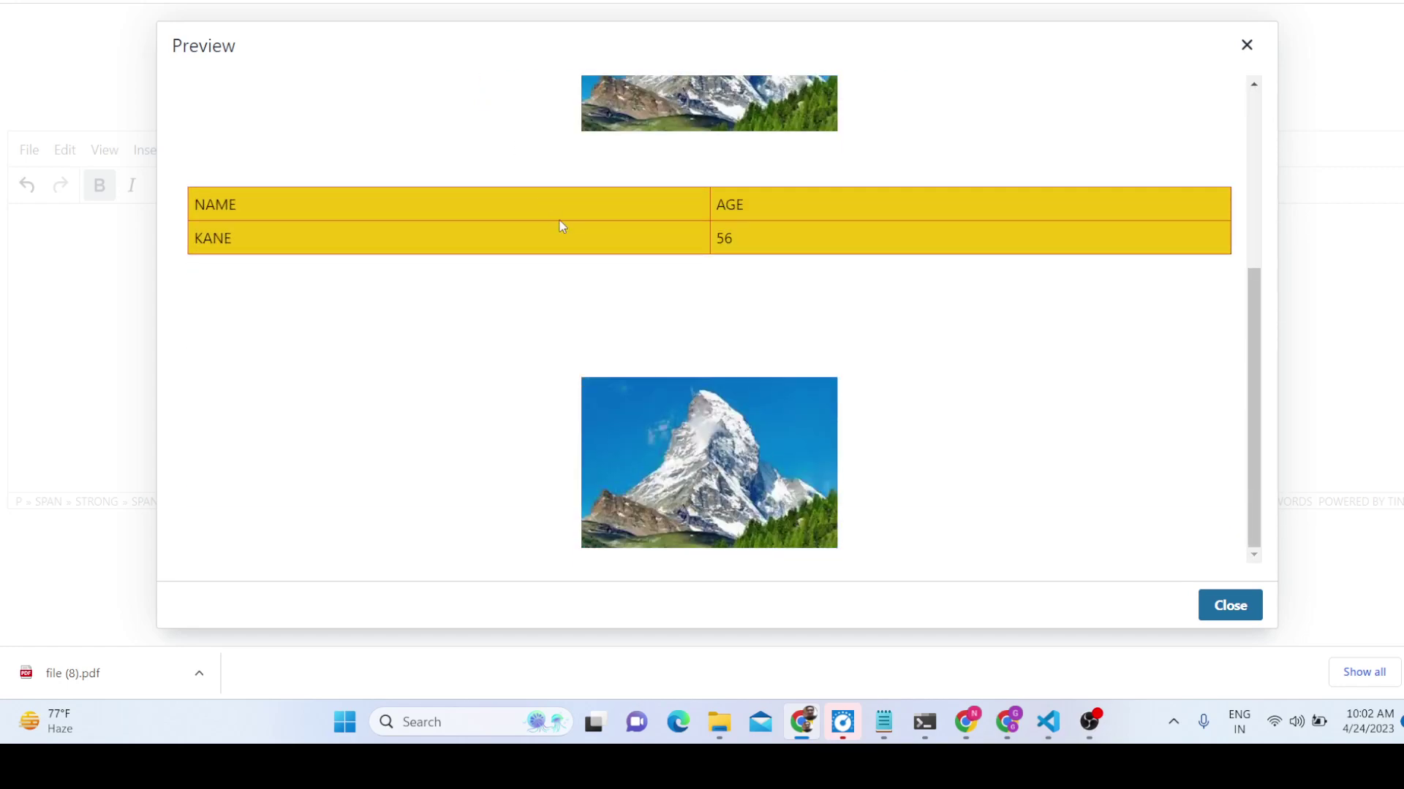
scroll(595, 267, "up", 4)
scroll(594, 266, "down", 4)
scroll(560, 232, "up", 4)
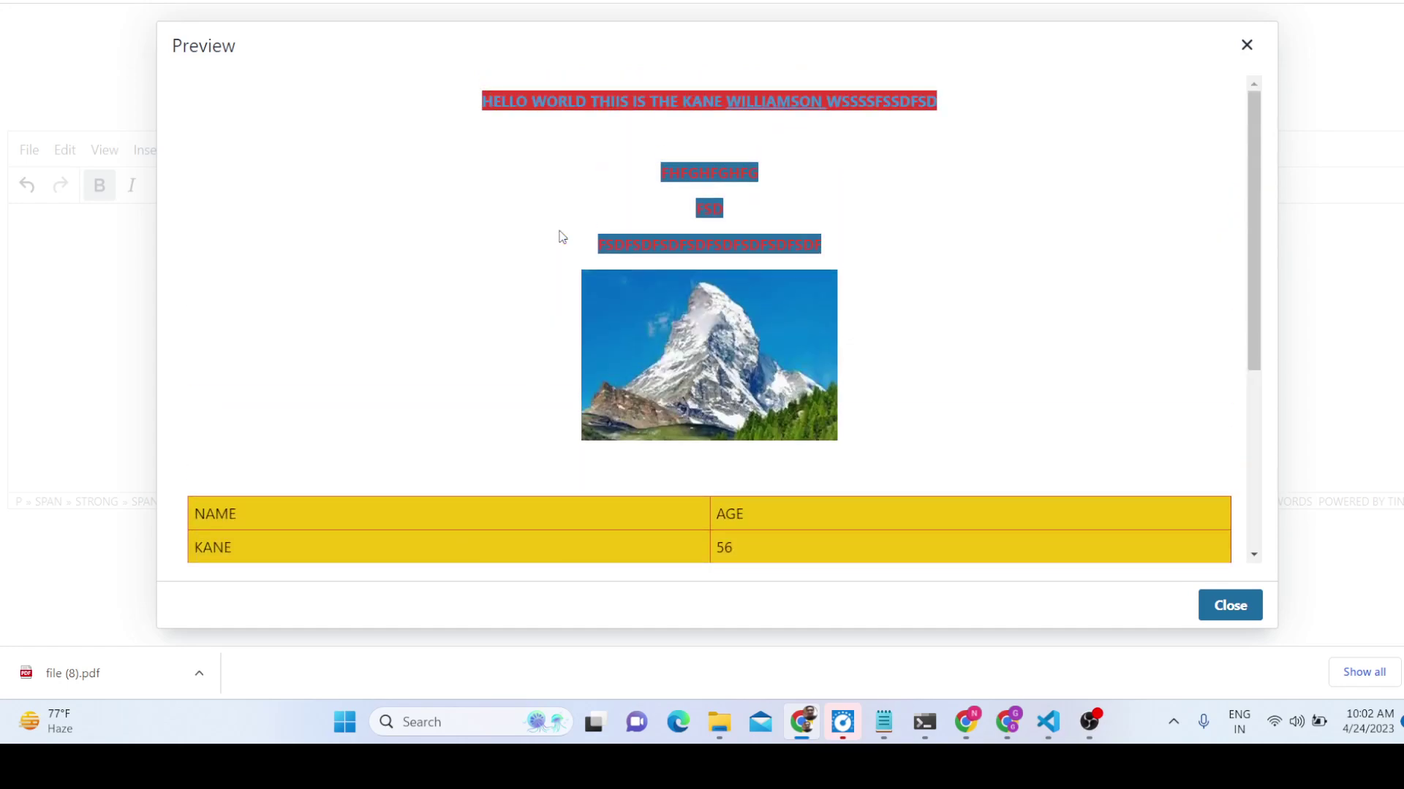
scroll(561, 235, "down", 4)
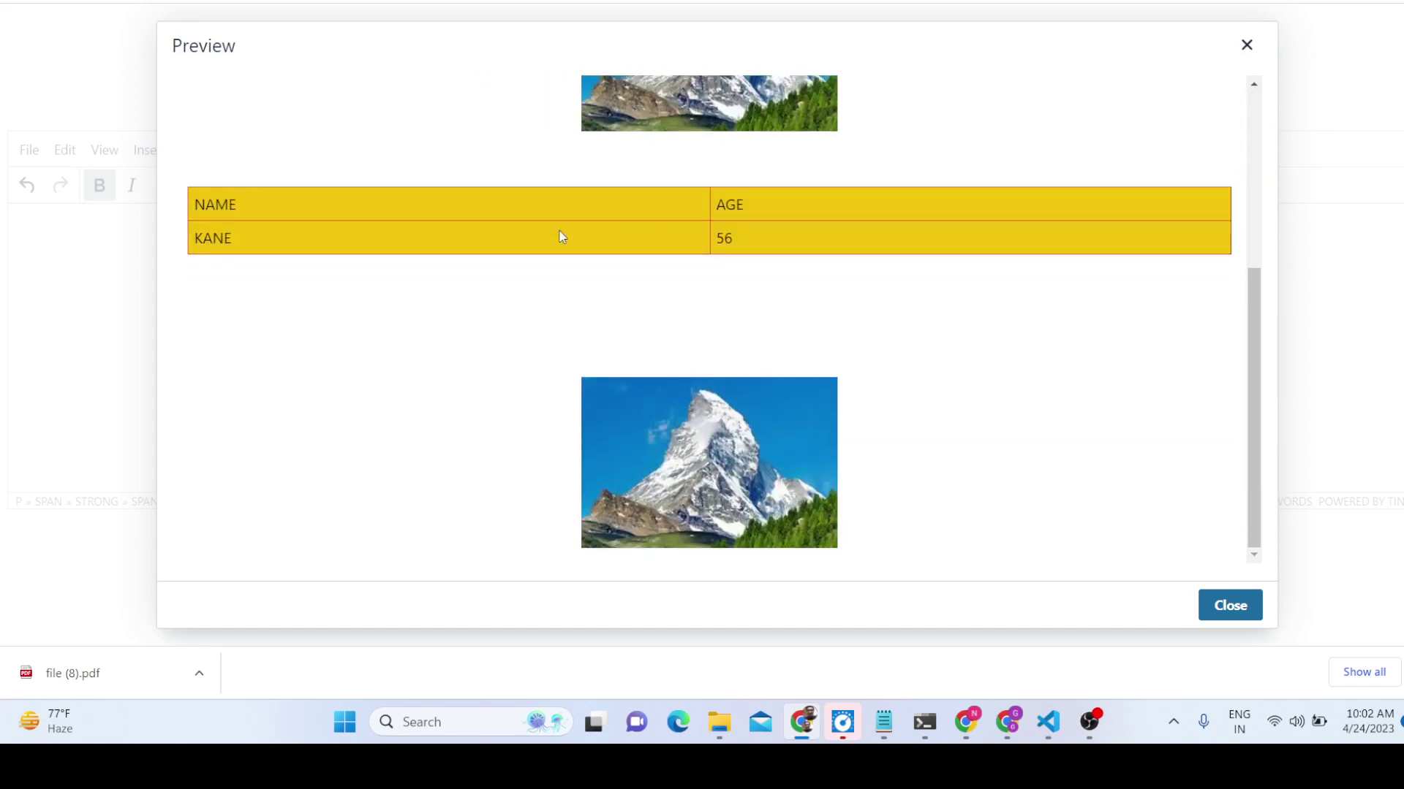
left_click(1246, 45)
left_click(28, 151)
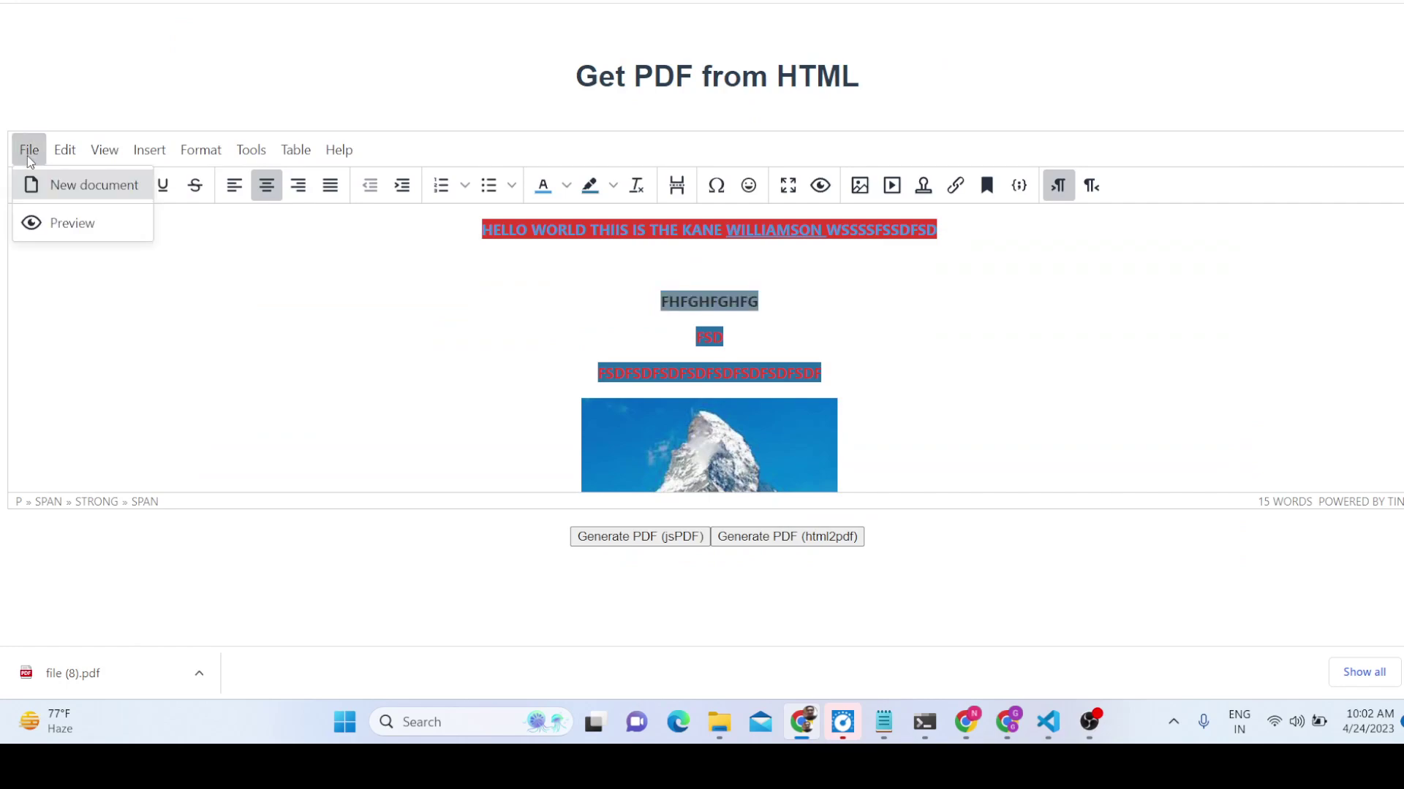
left_click(60, 196)
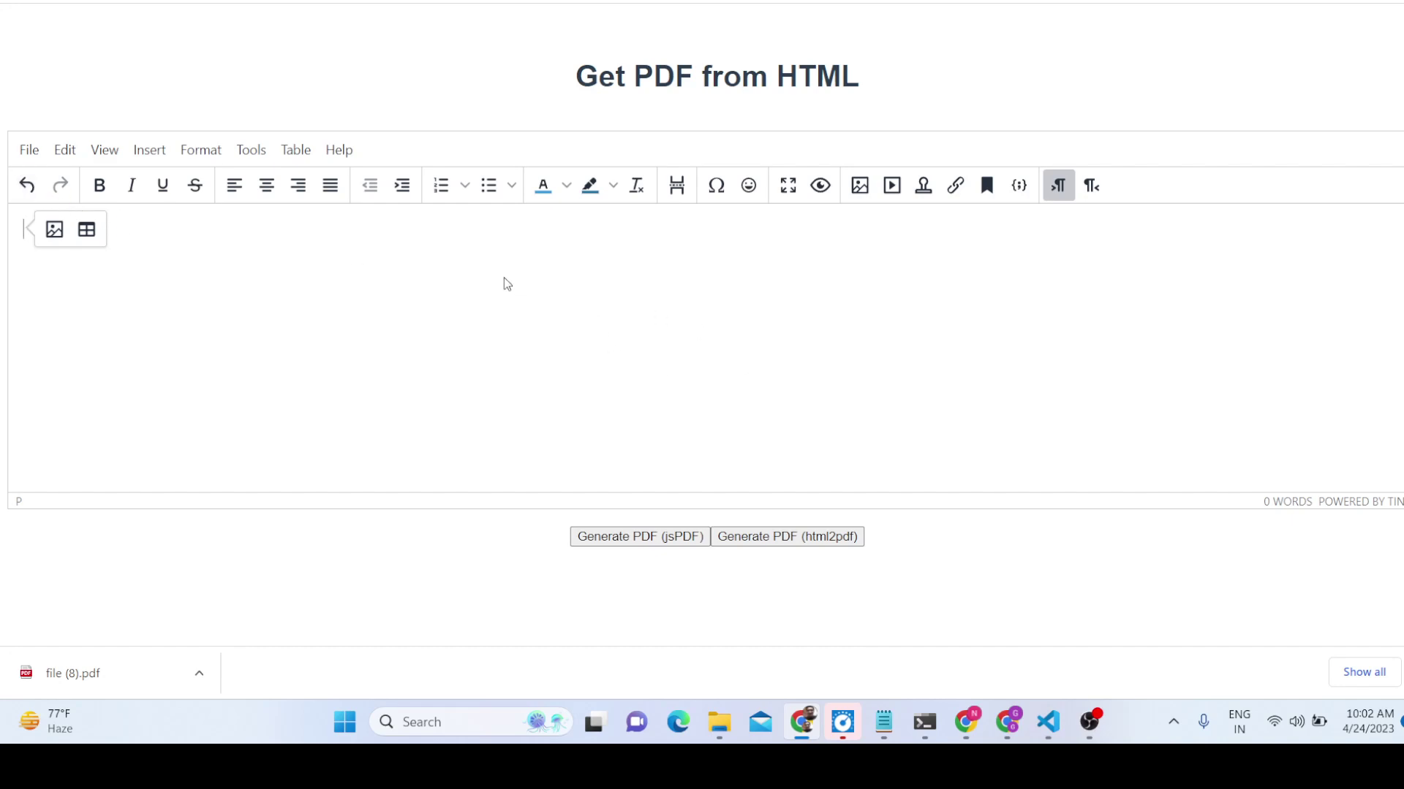
left_click(27, 185)
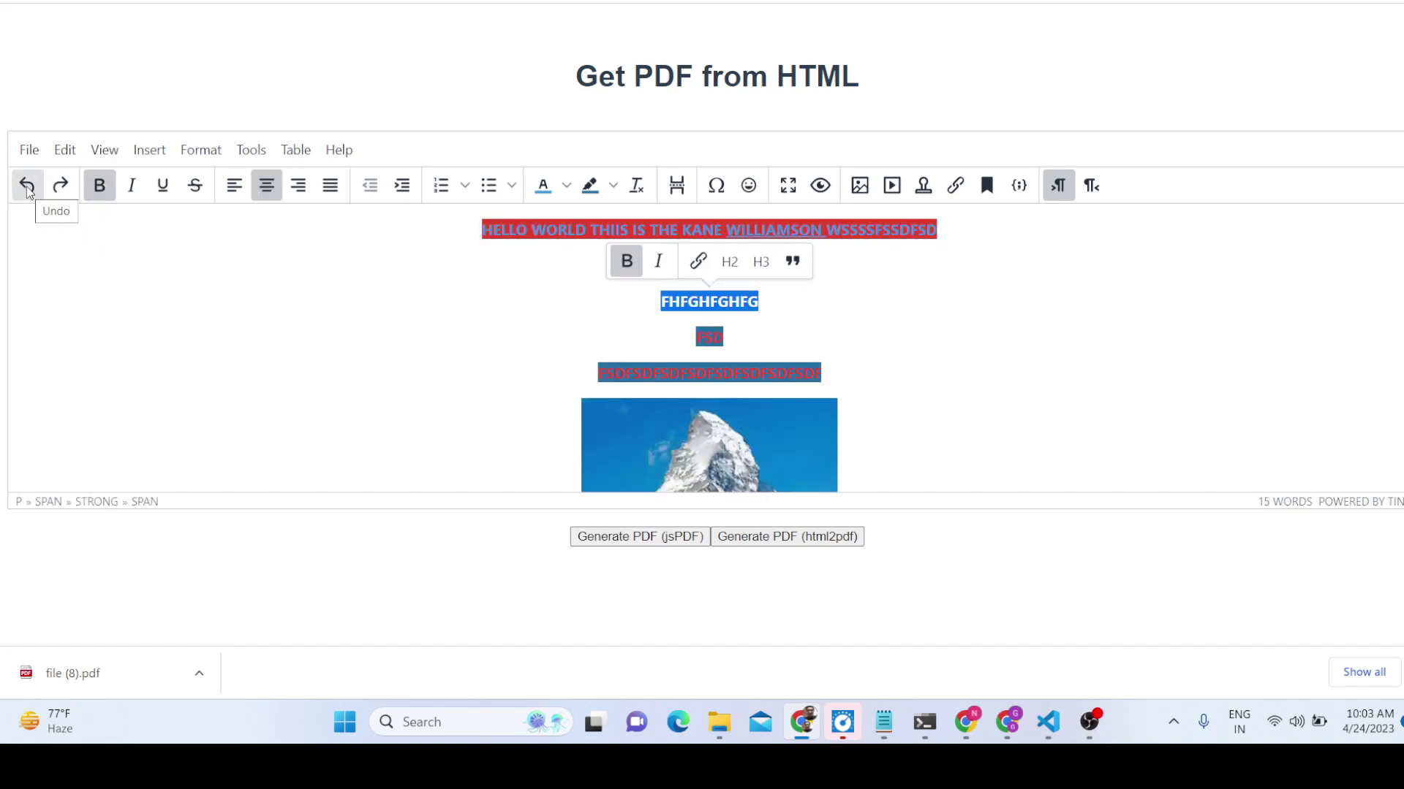
- Redo and then undo to restore the cleared editor content
left_click(60, 185)
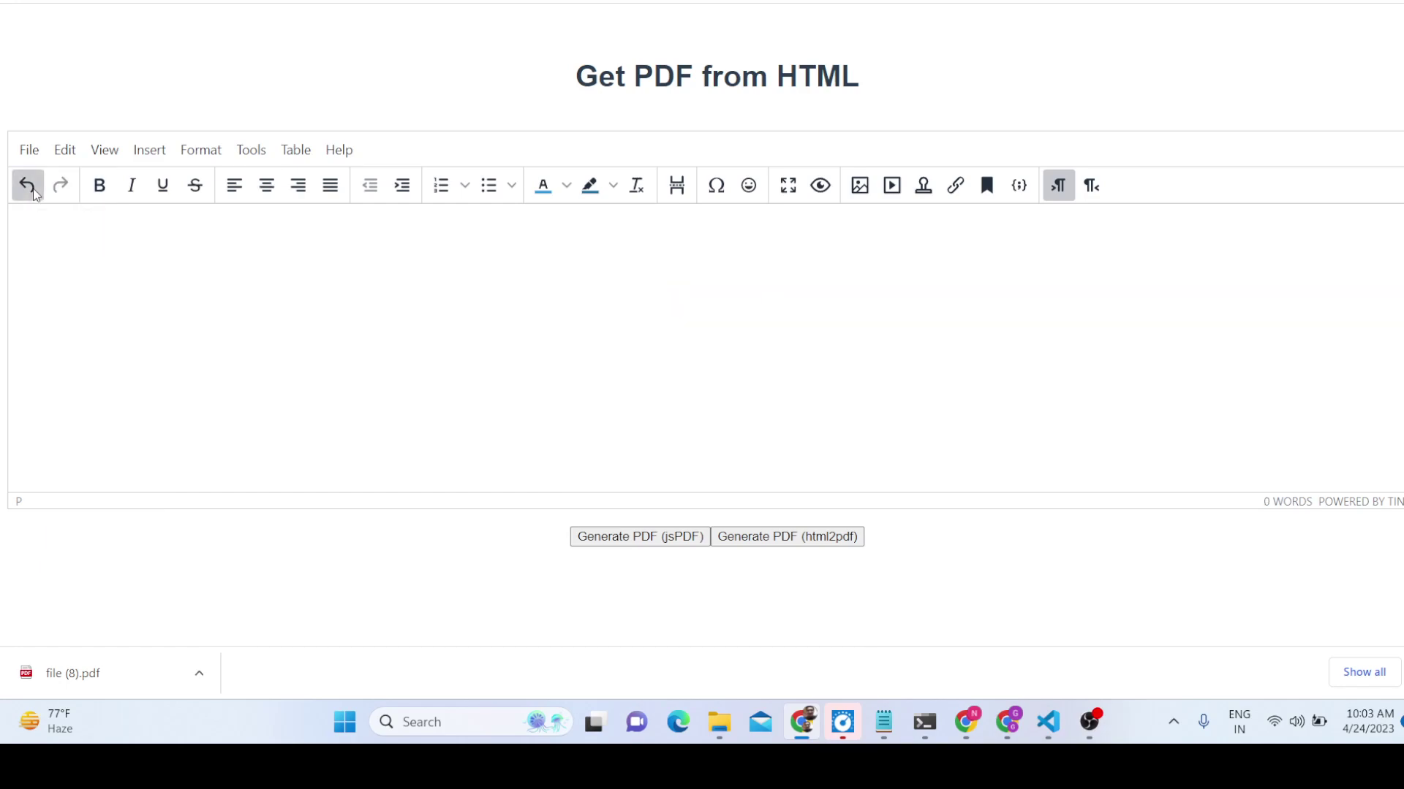
left_click(34, 191)
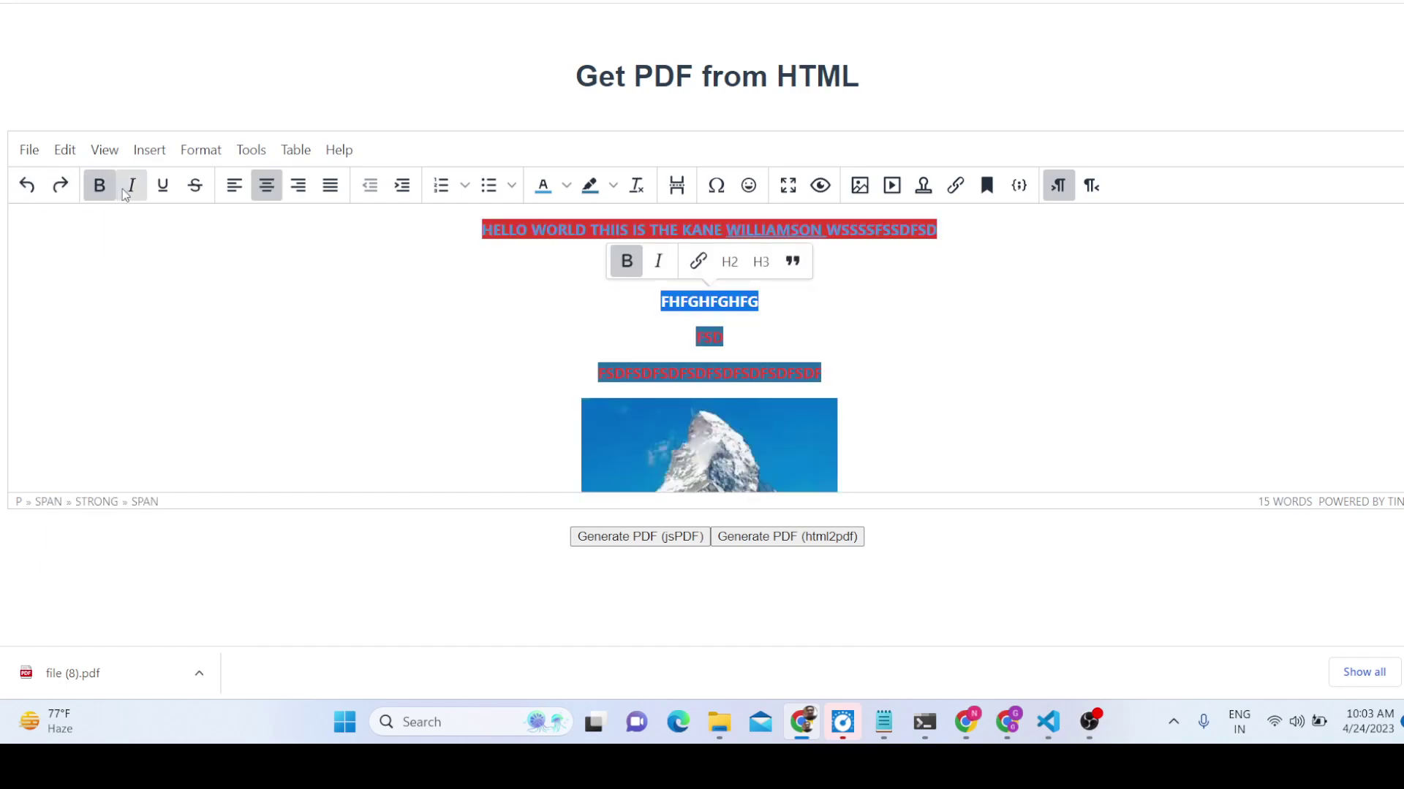
left_click(583, 254)
- Make FHFGHFGHFG italic and turn its line into a bulleted list item
double_click(675, 313)
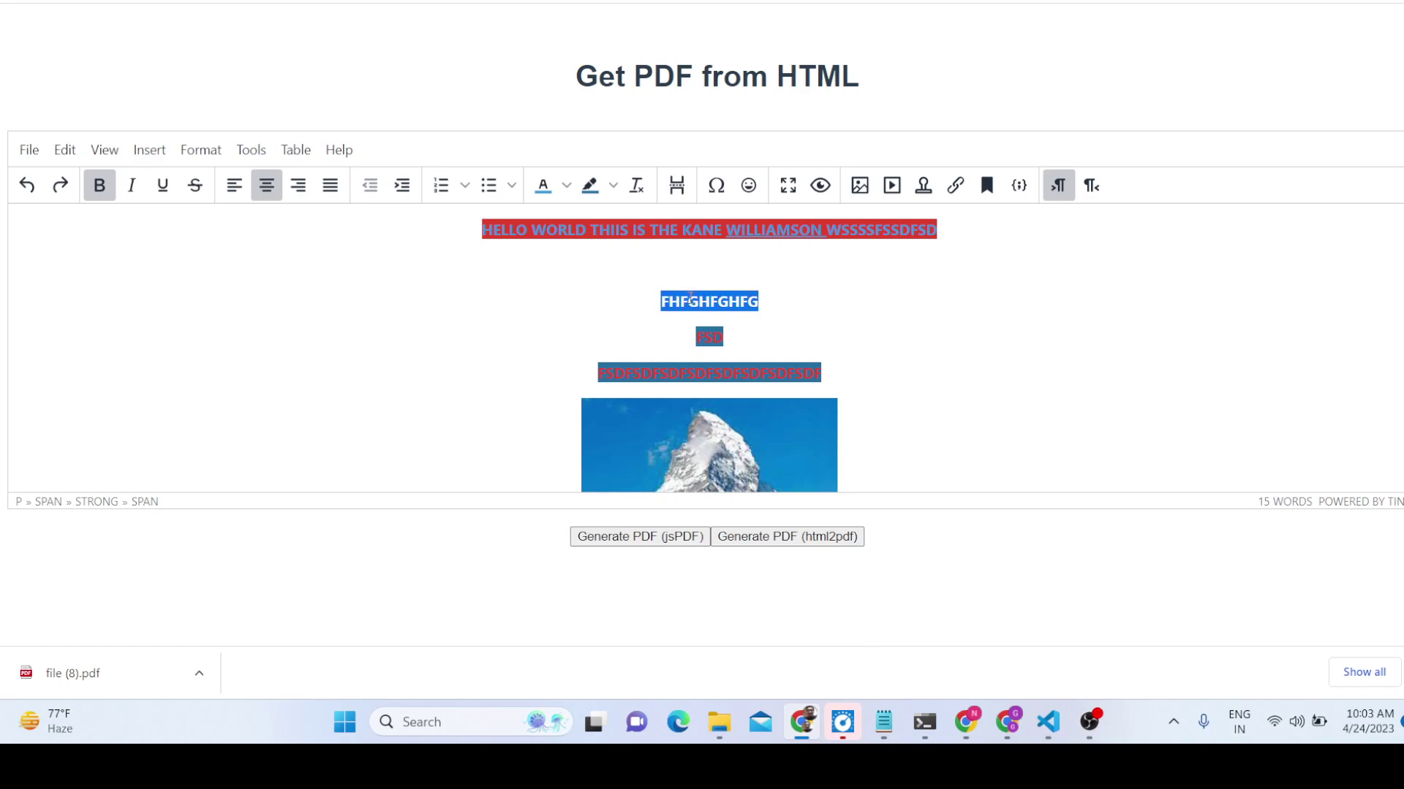
left_click(131, 185)
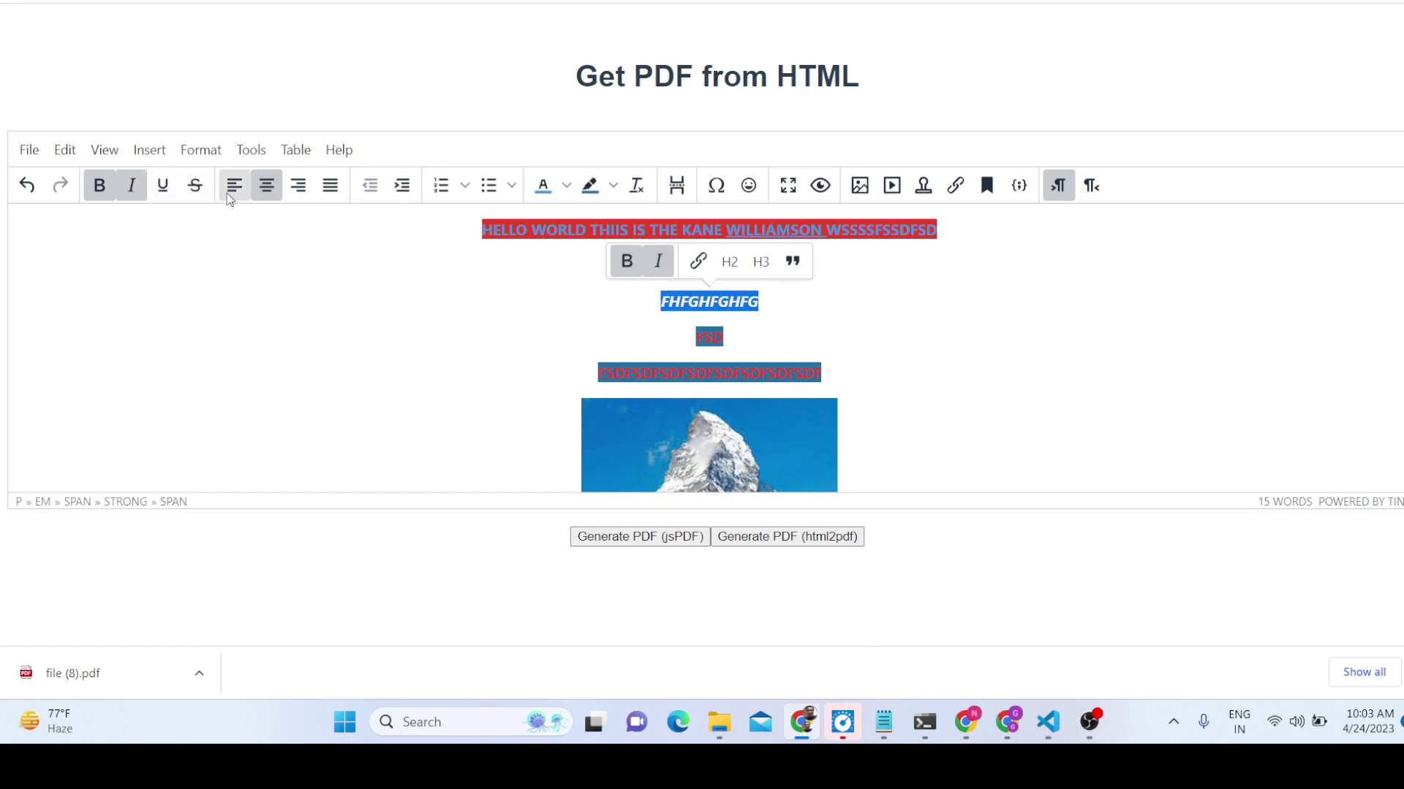
left_click(454, 192)
left_click(496, 191)
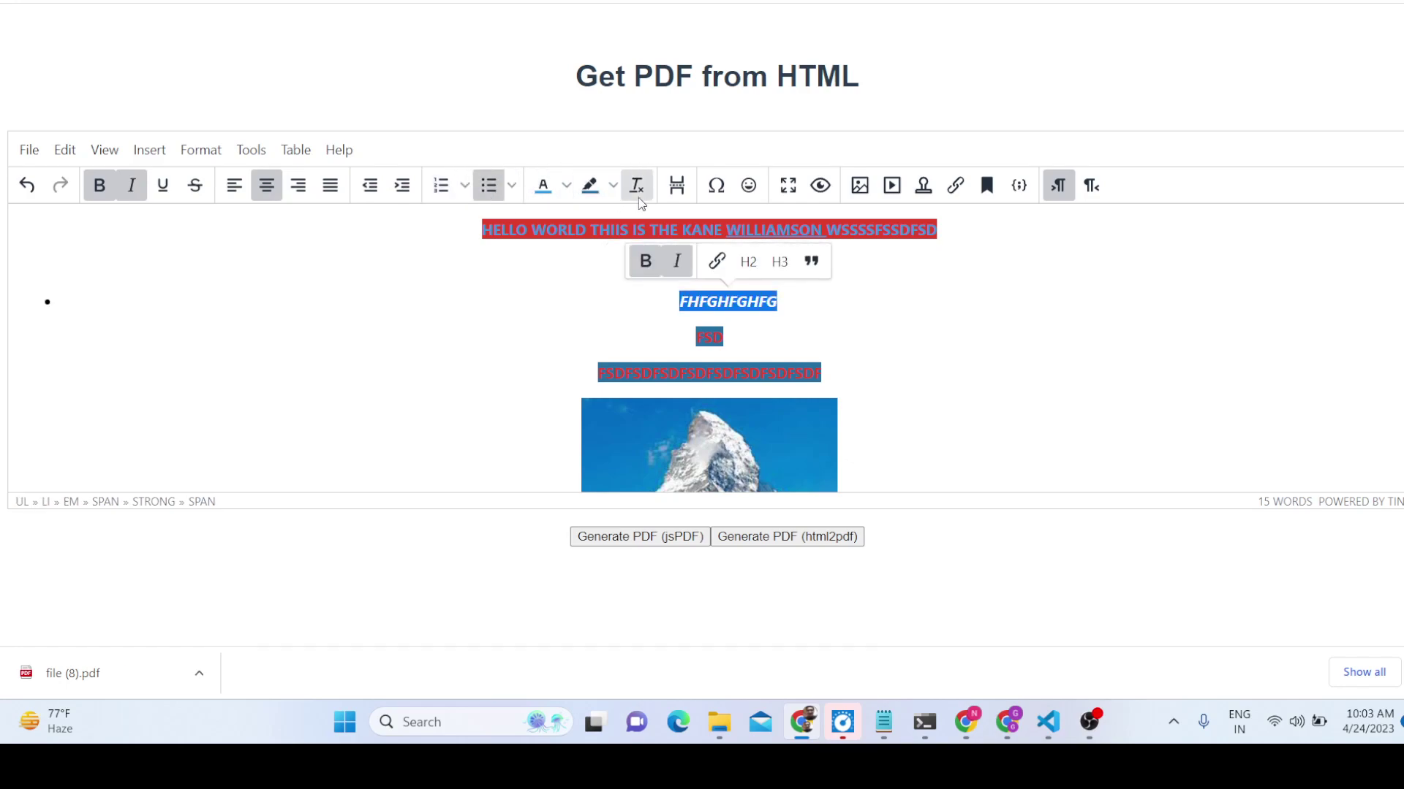
left_click(892, 187)
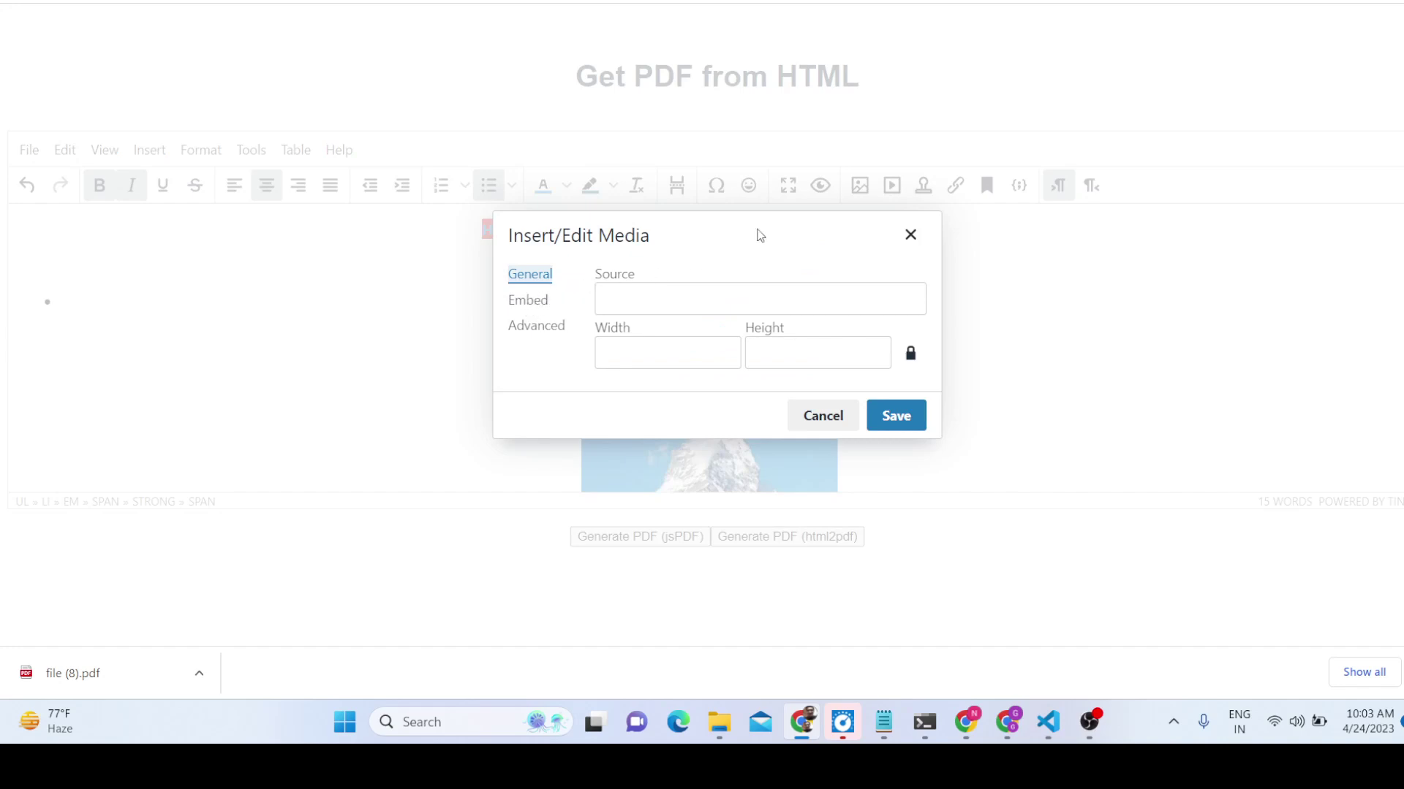
- Copy the YouTube video's URL from its tab's address bar
key("ctrl+Tab")
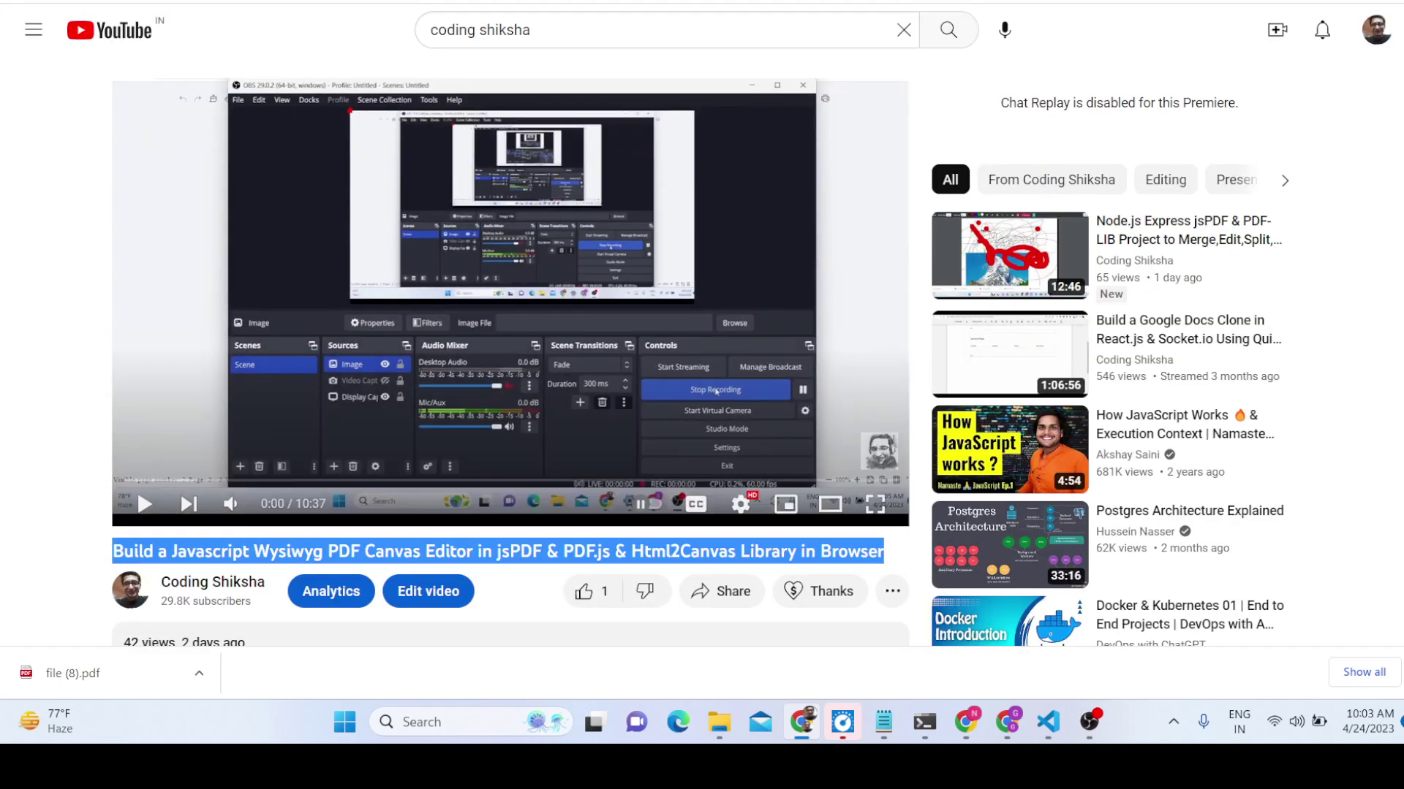
right_click(300, 1)
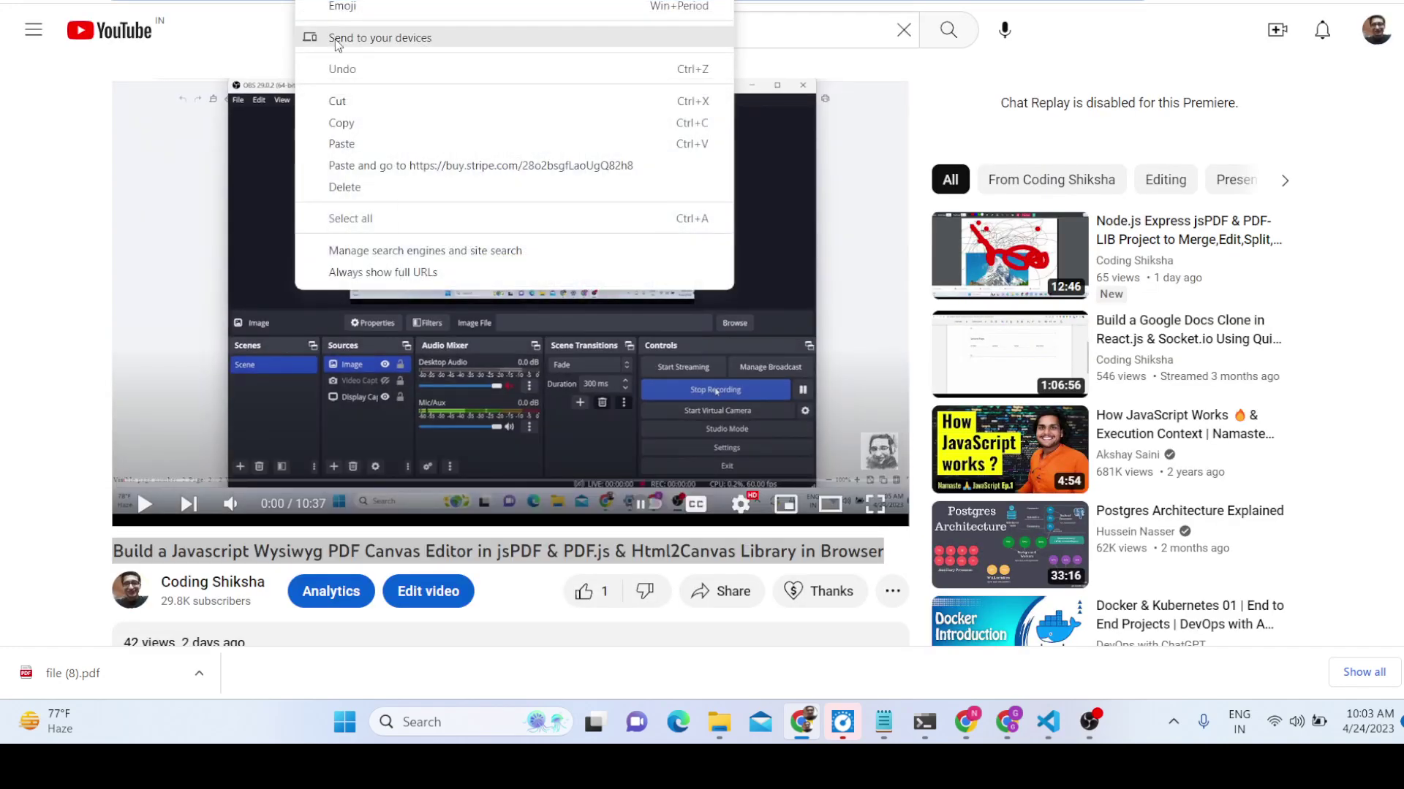
left_click(341, 123)
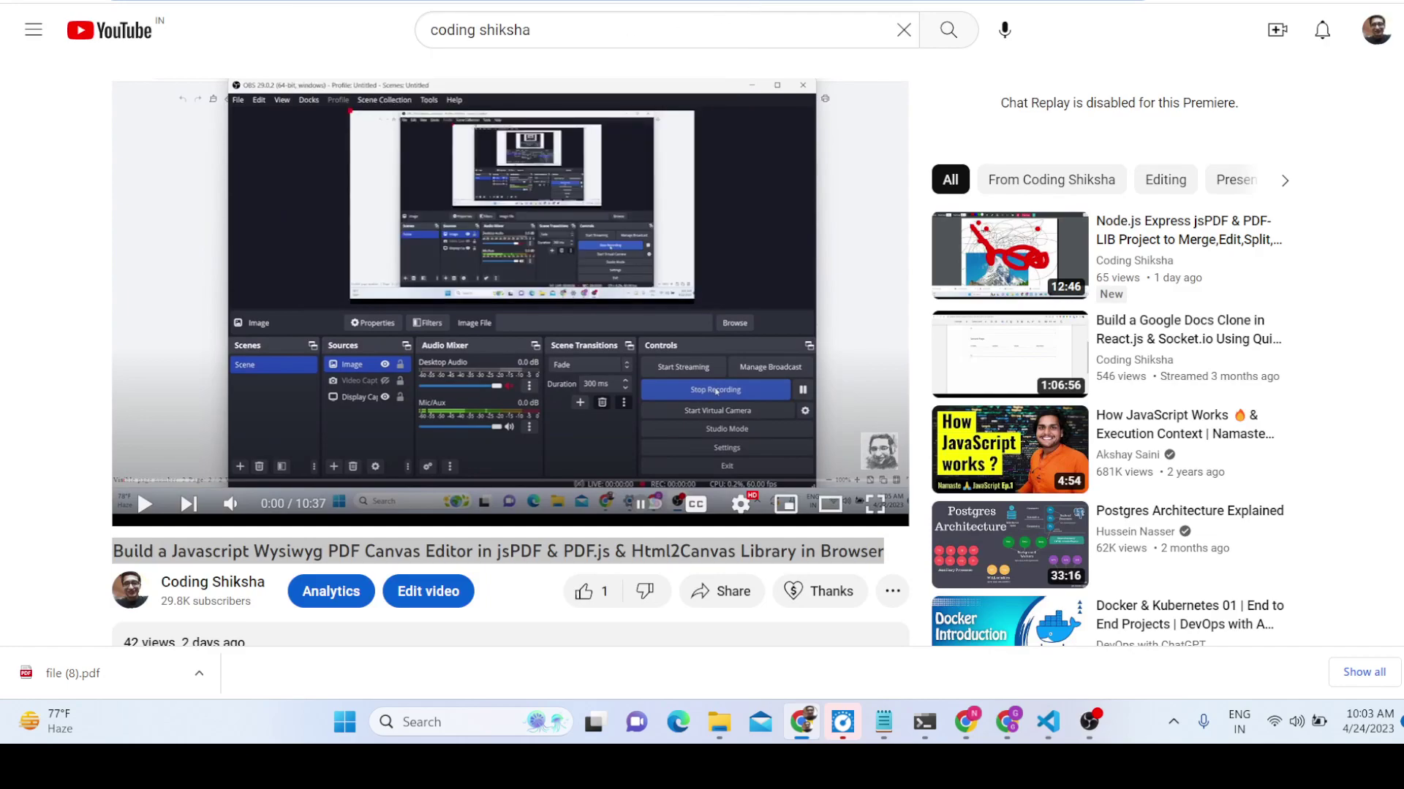
key("ctrl+shift+Tab")
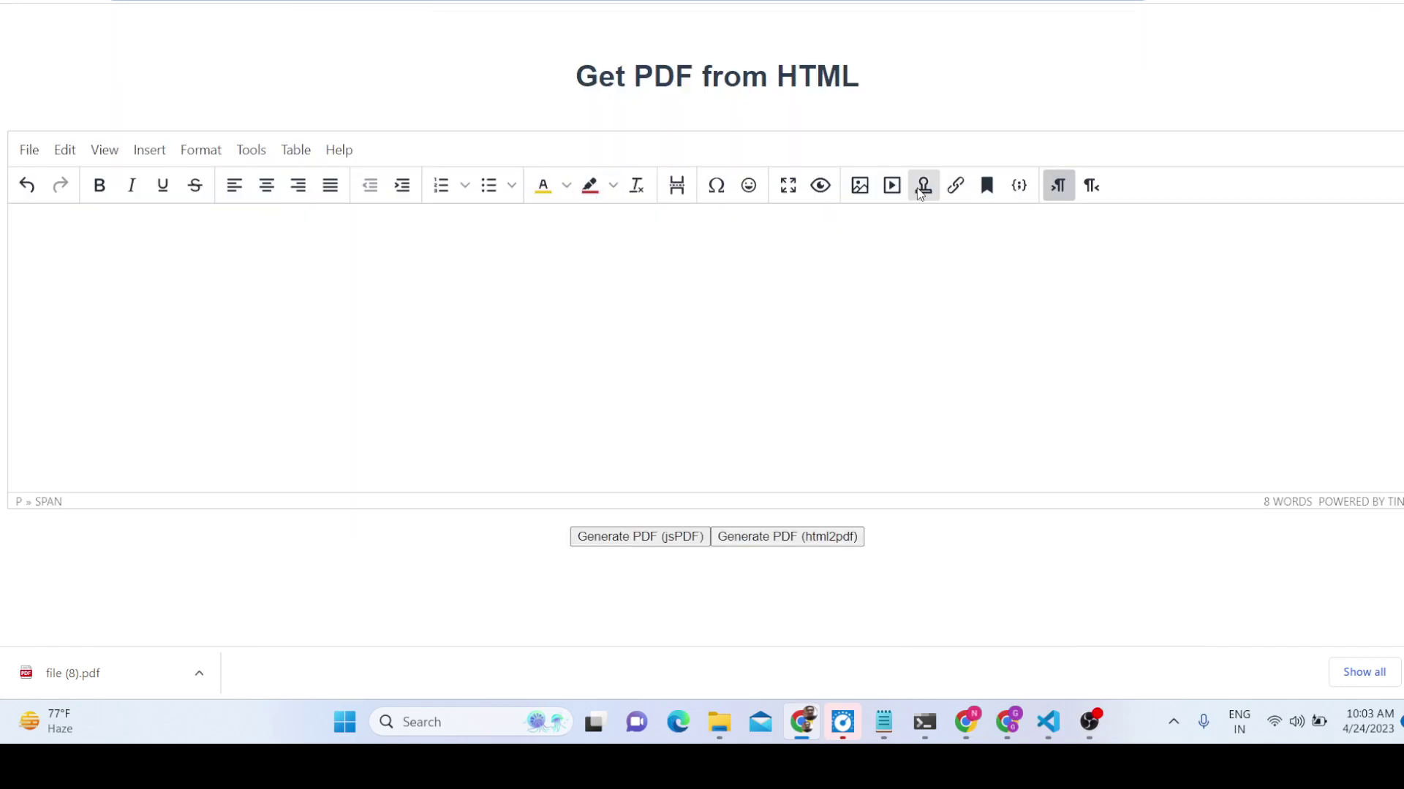
- Paste the URL into the Insert/Edit Media Source field and save the embed
left_click(892, 186)
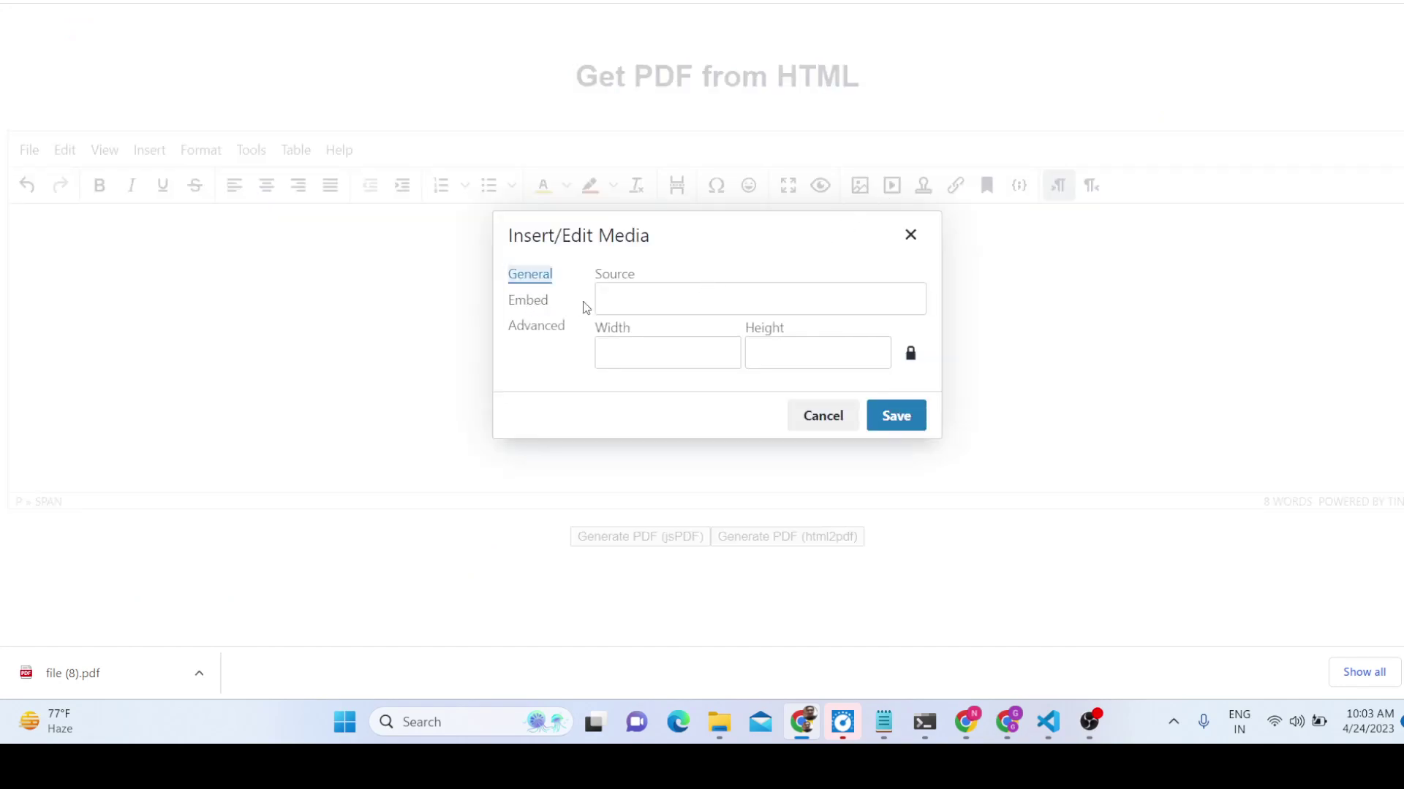
right_click(662, 302)
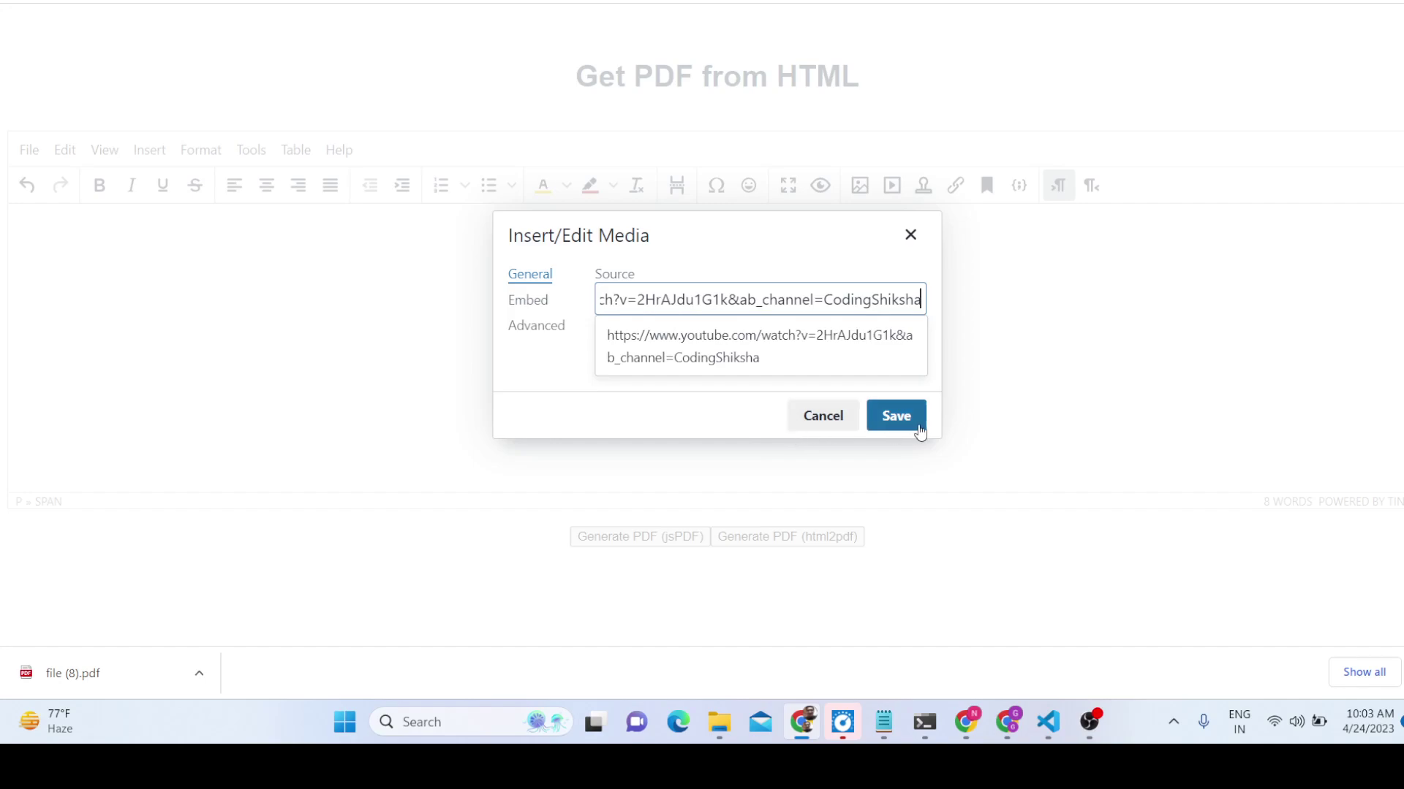
left_click(914, 427)
scroll(434, 344, "down", 4)
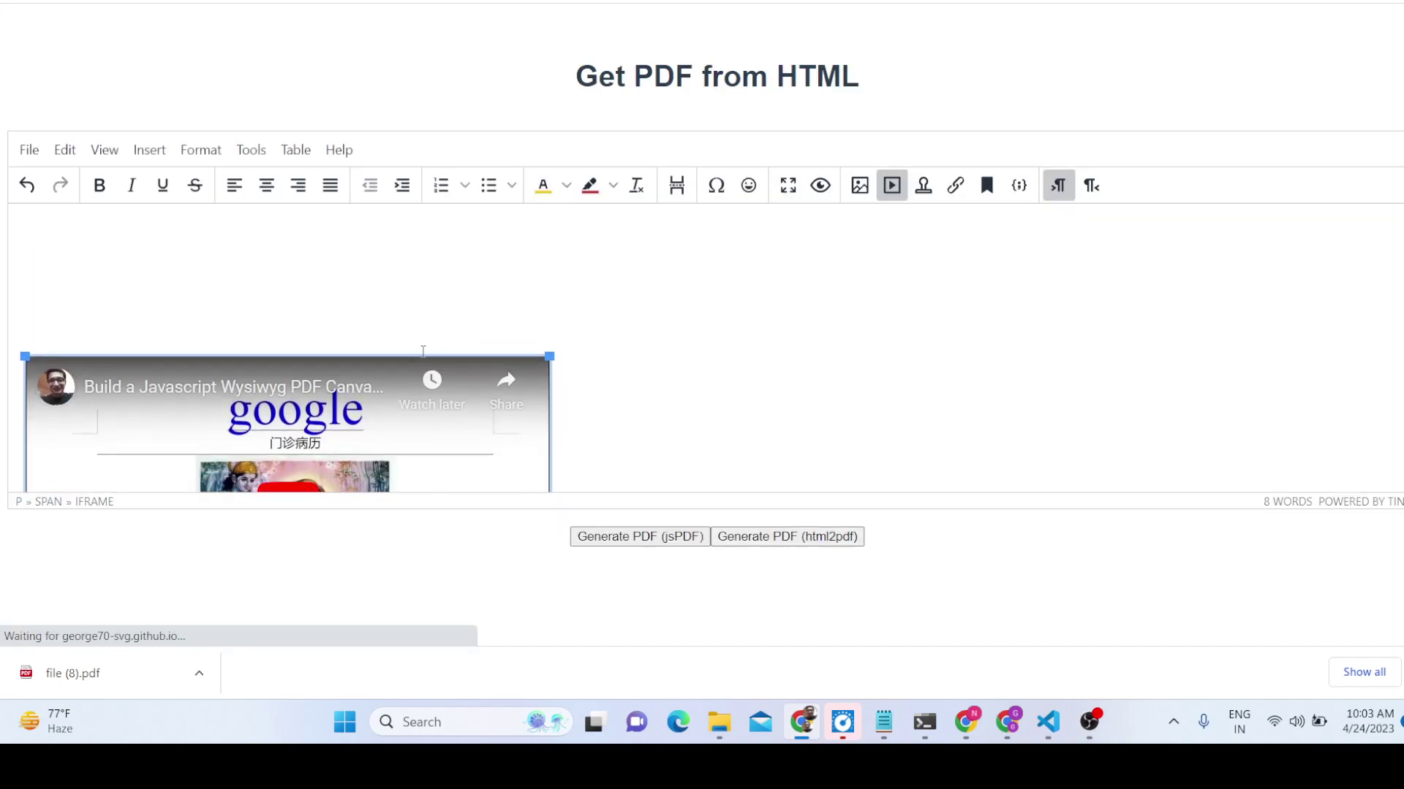
scroll(424, 351, "up", 2)
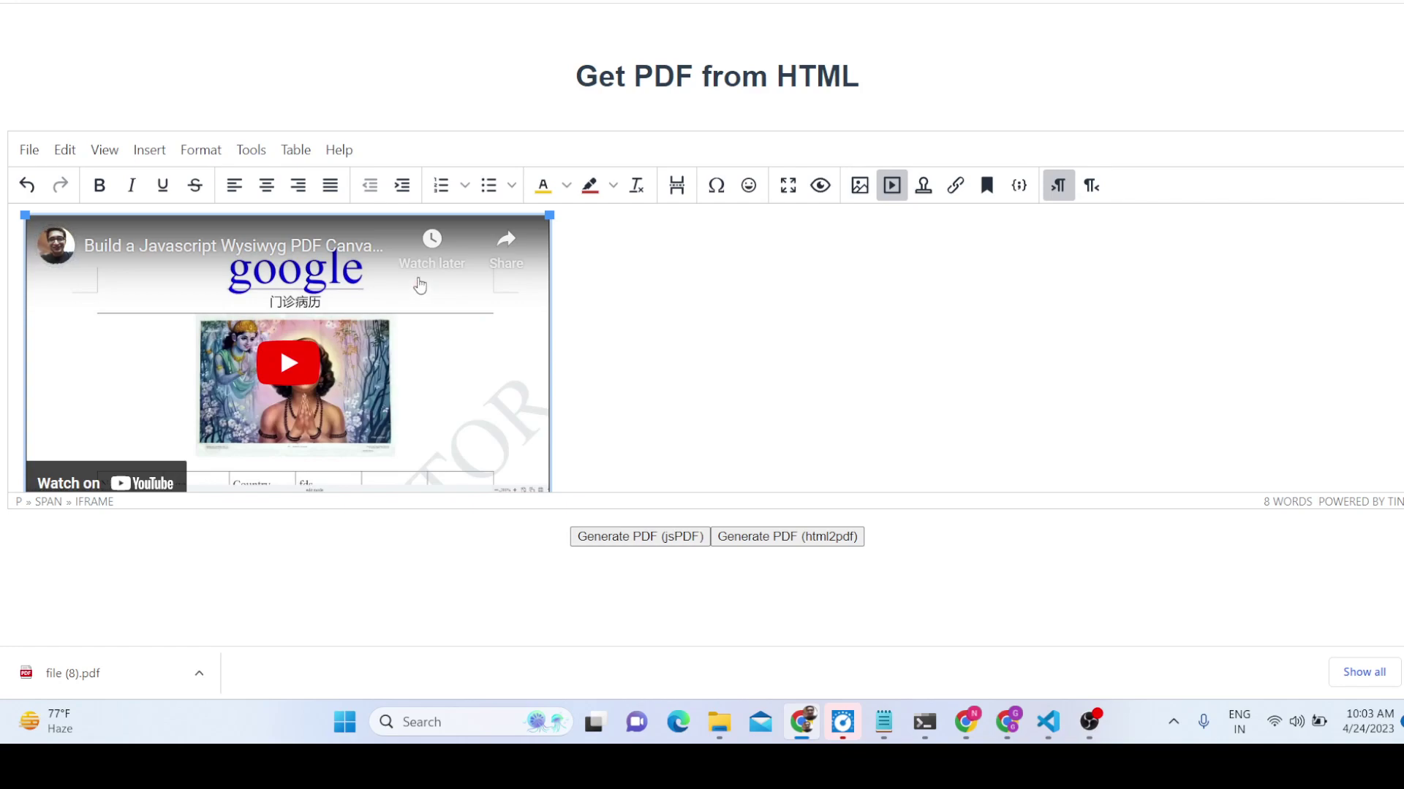
- Export with html2pdf and scroll through all four pages of file (9).pdf
left_click(757, 541)
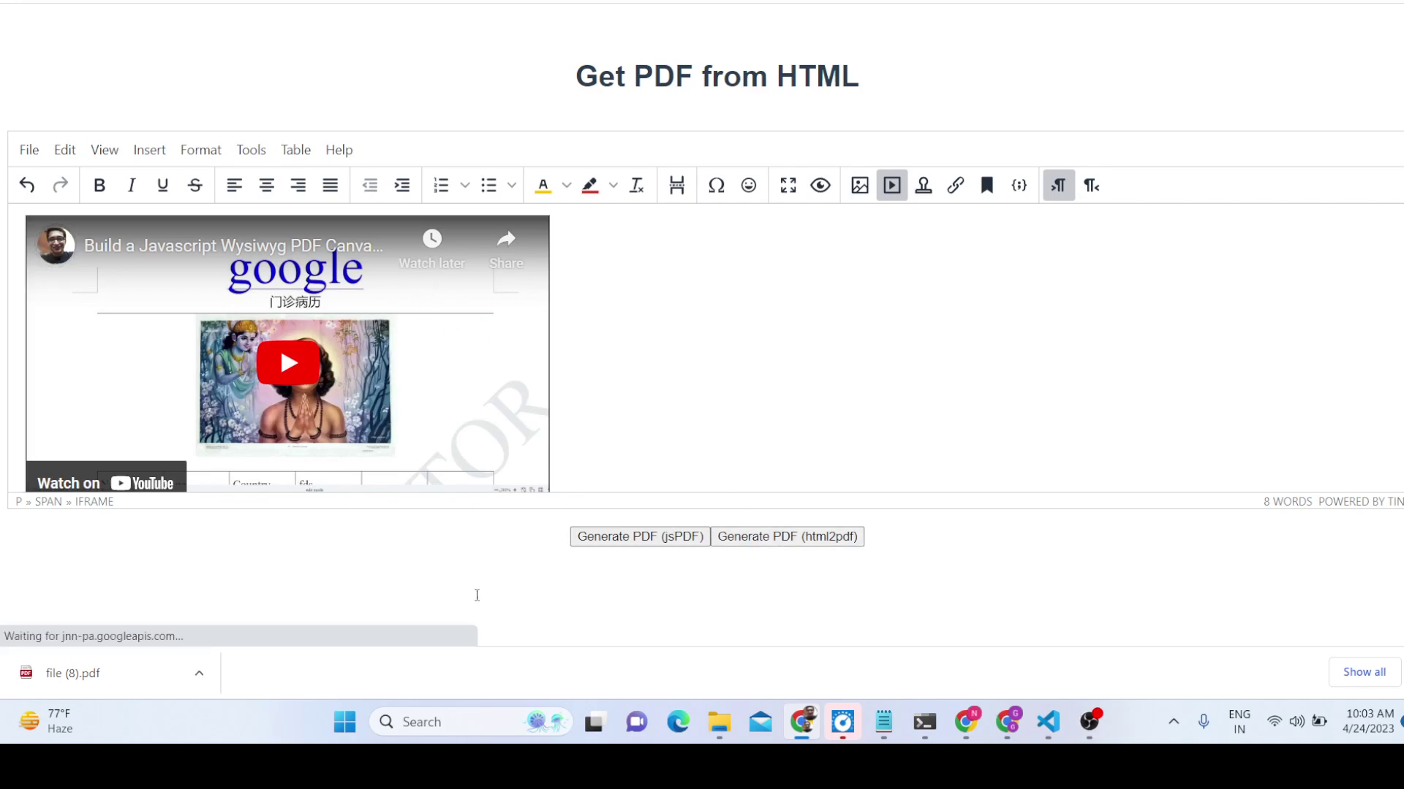
left_click(152, 667)
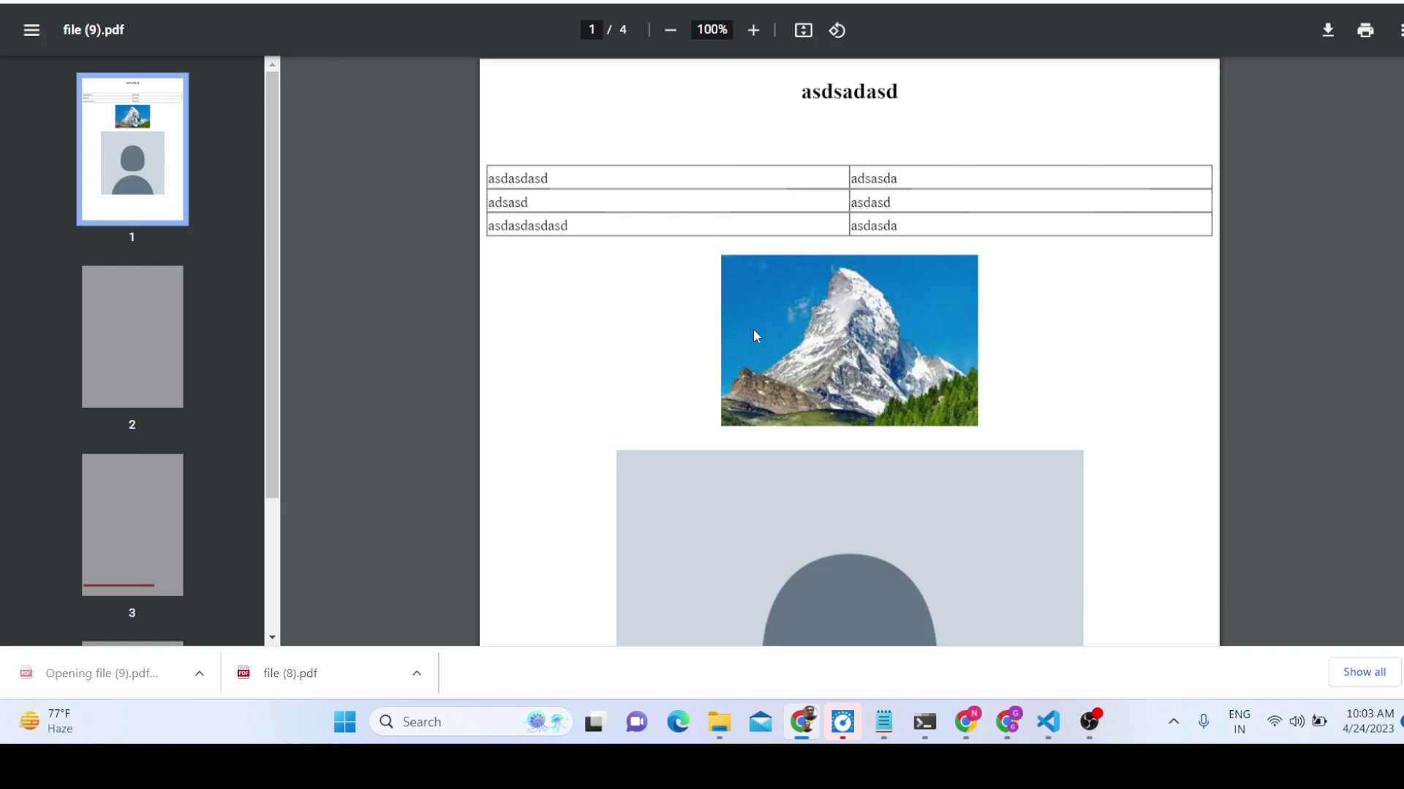
scroll(753, 331, "down", 8)
scroll(756, 336, "down", 15)
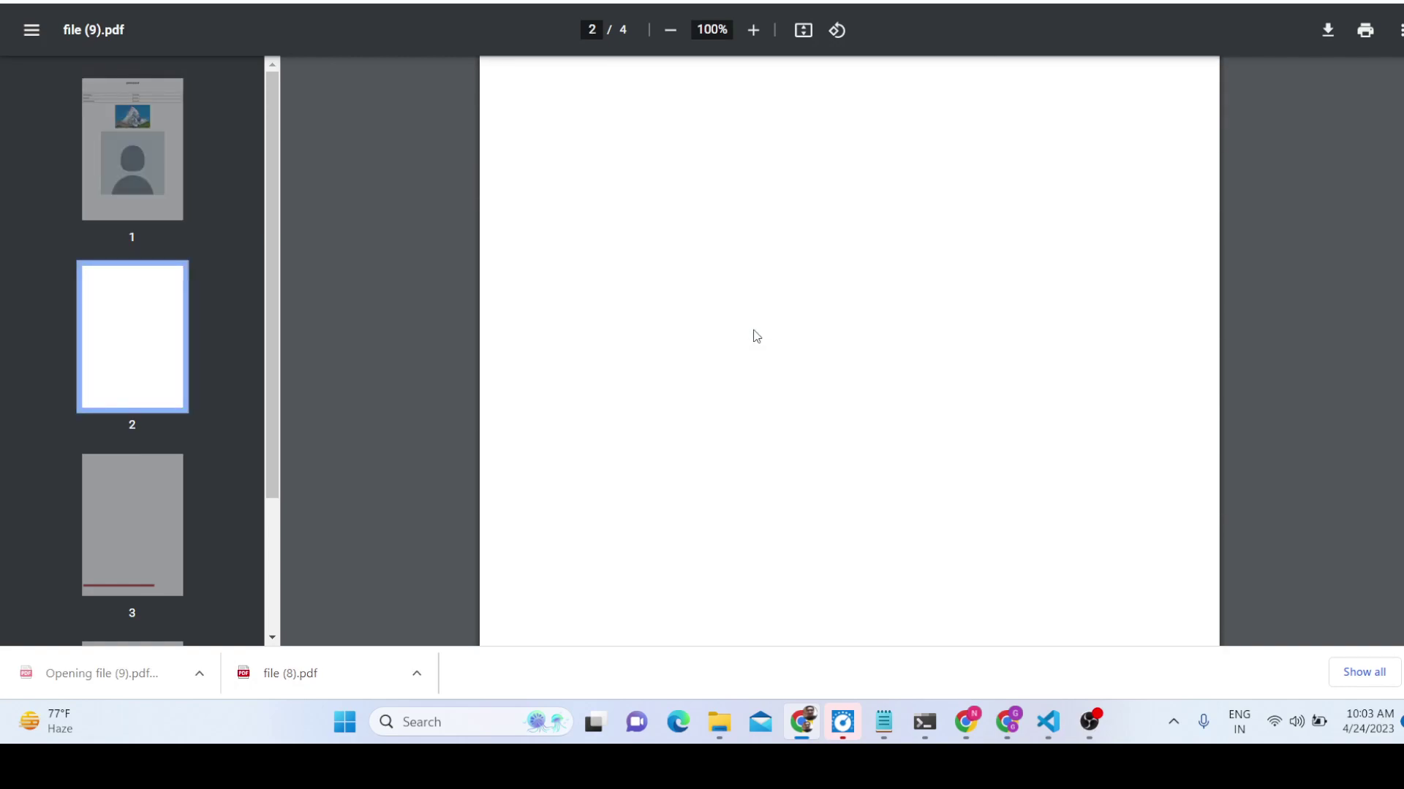
scroll(757, 336, "down", 8)
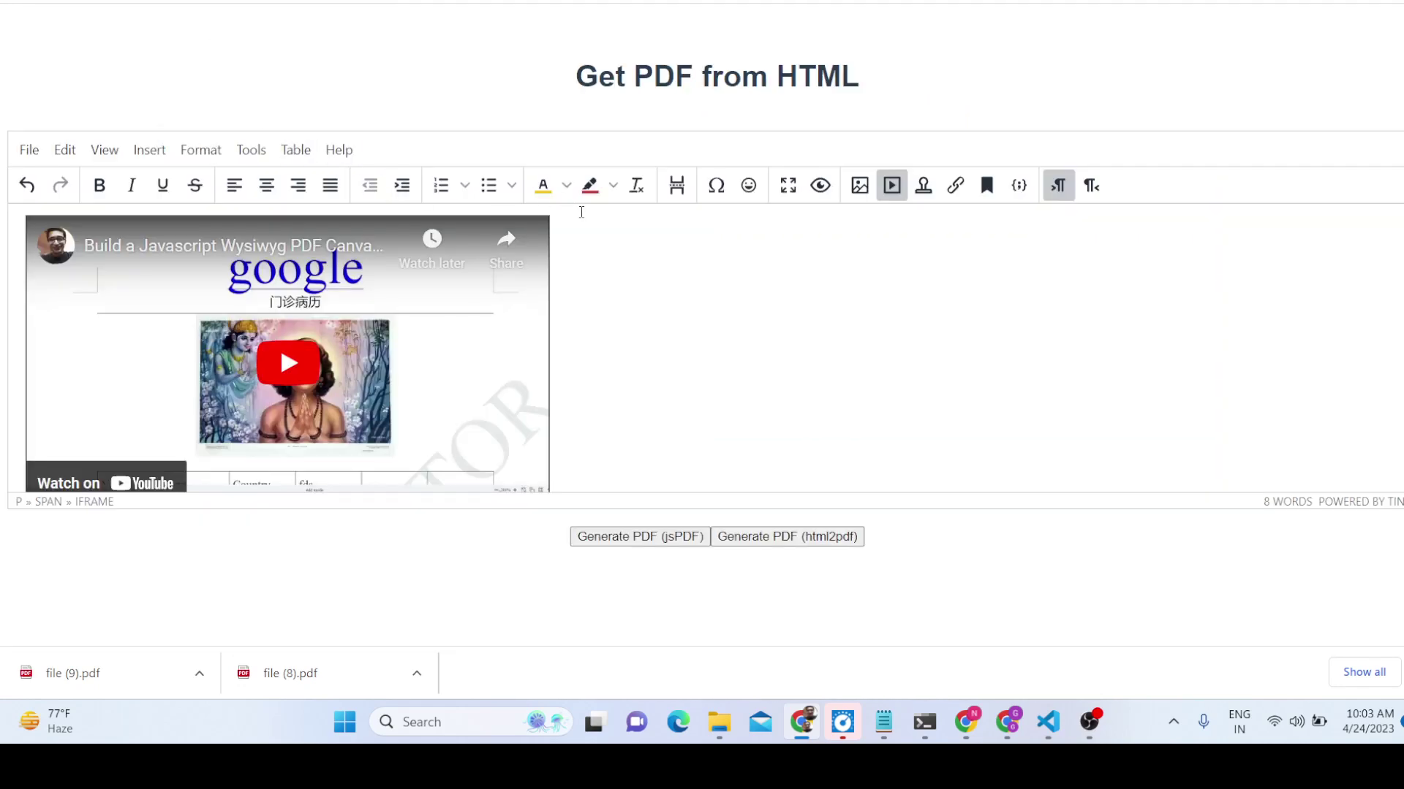
- Insert a page break, then add a $ sign from the Currency special characters
left_click(677, 187)
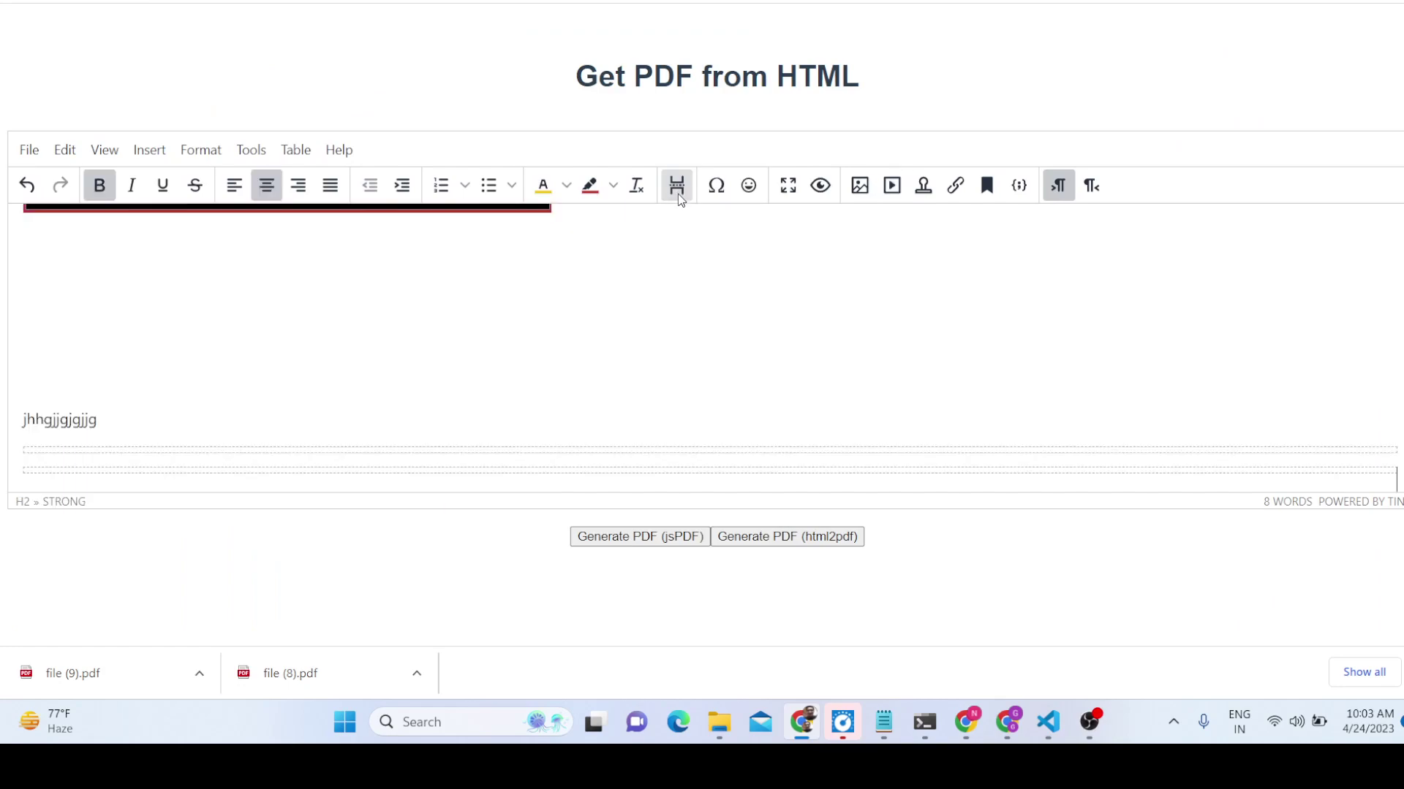
left_click(720, 189)
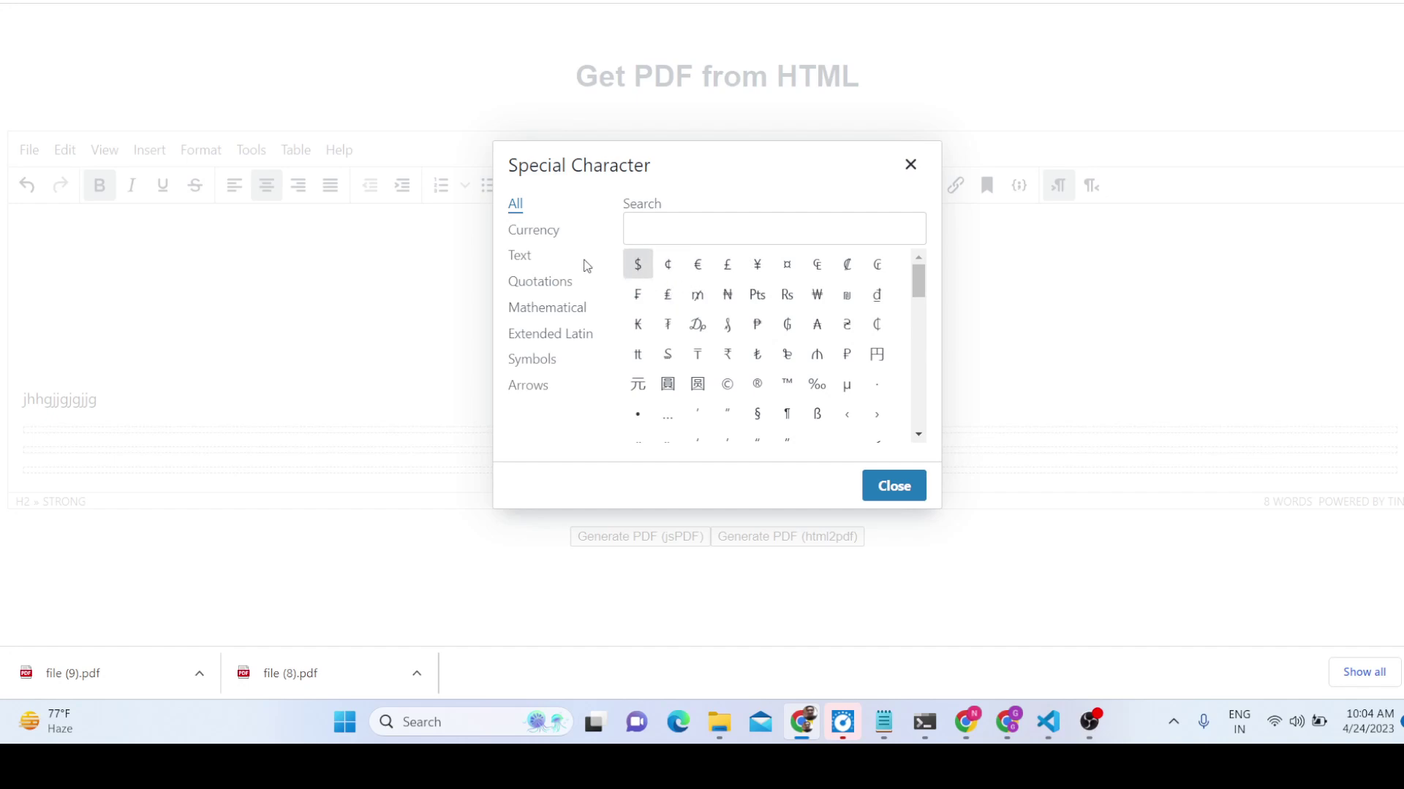
left_click(531, 235)
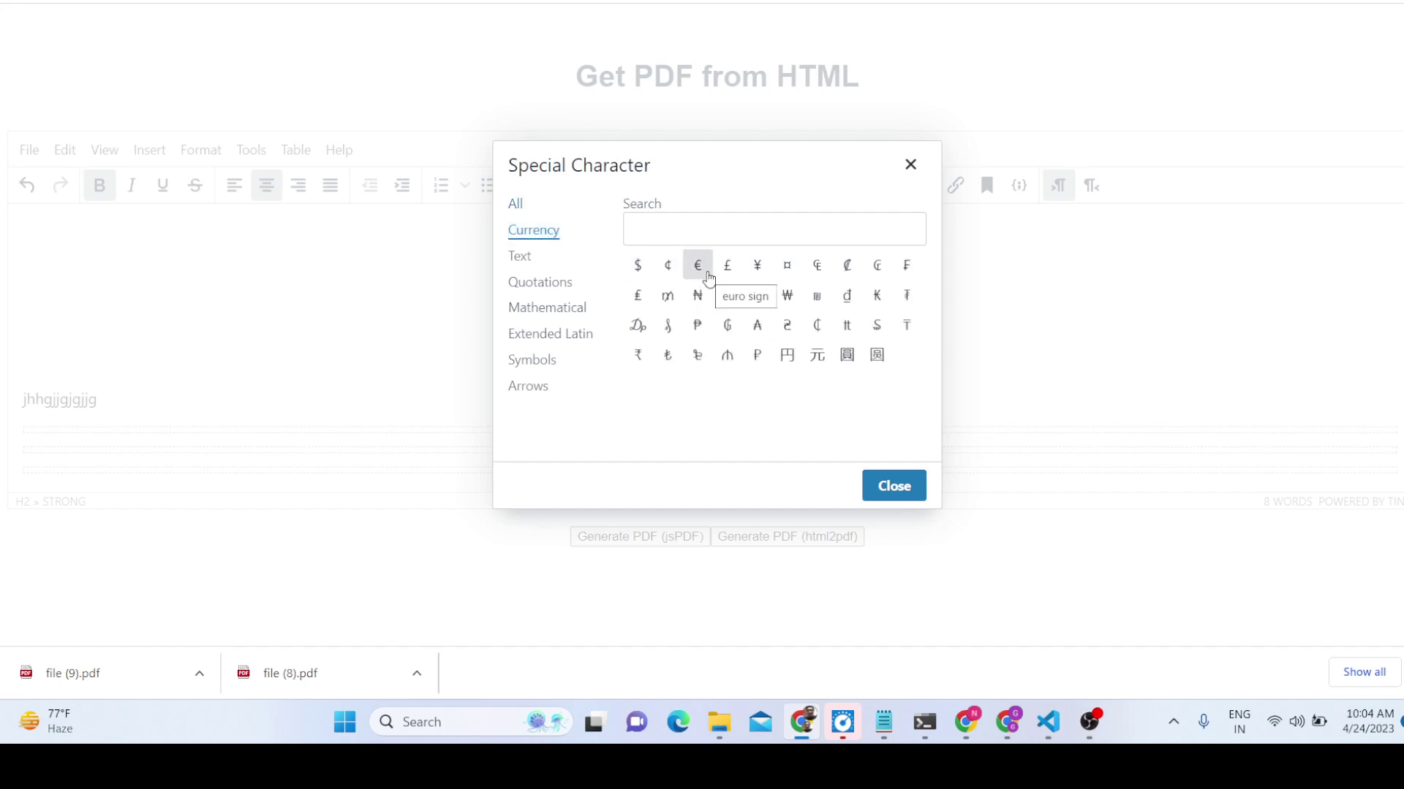
left_click(638, 266)
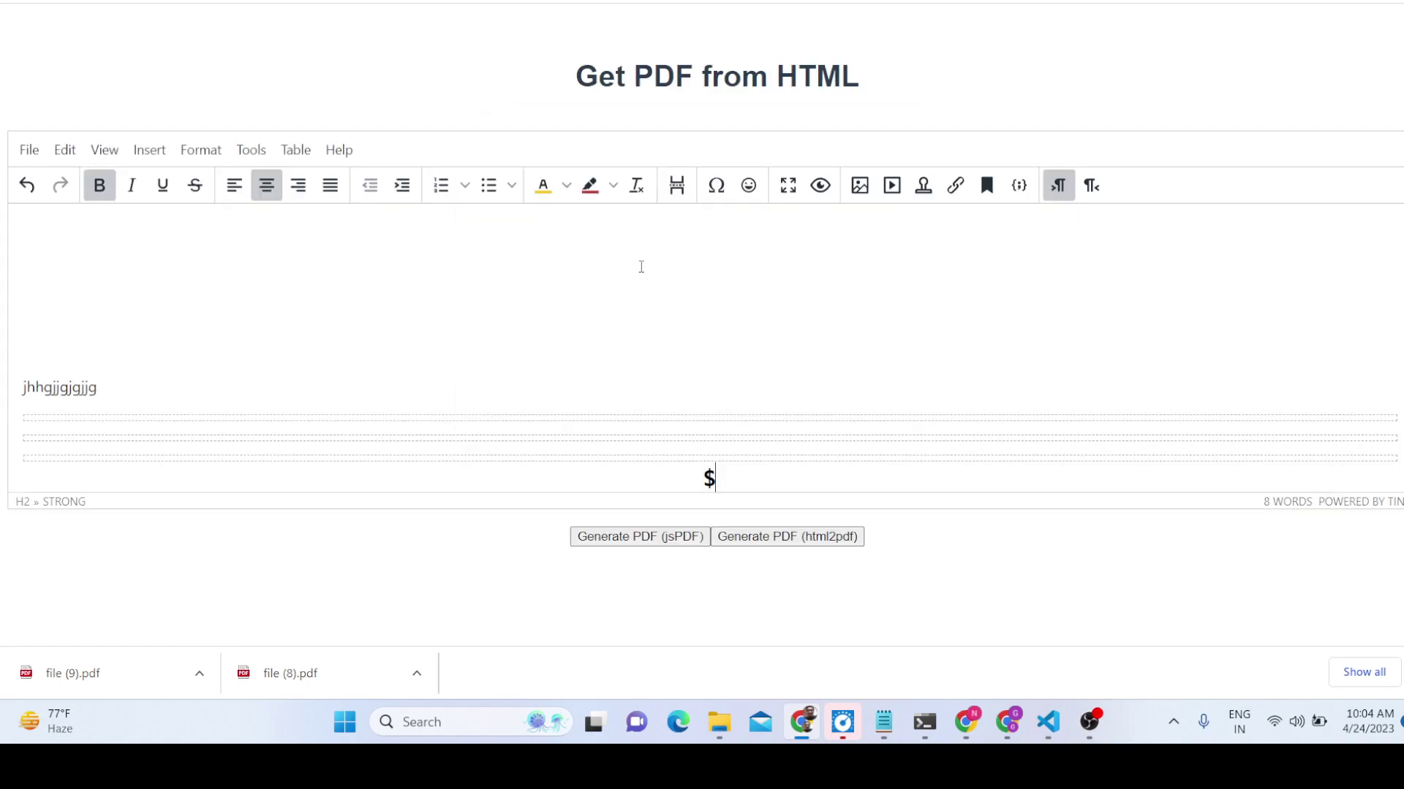
scroll(649, 388, "down", 1)
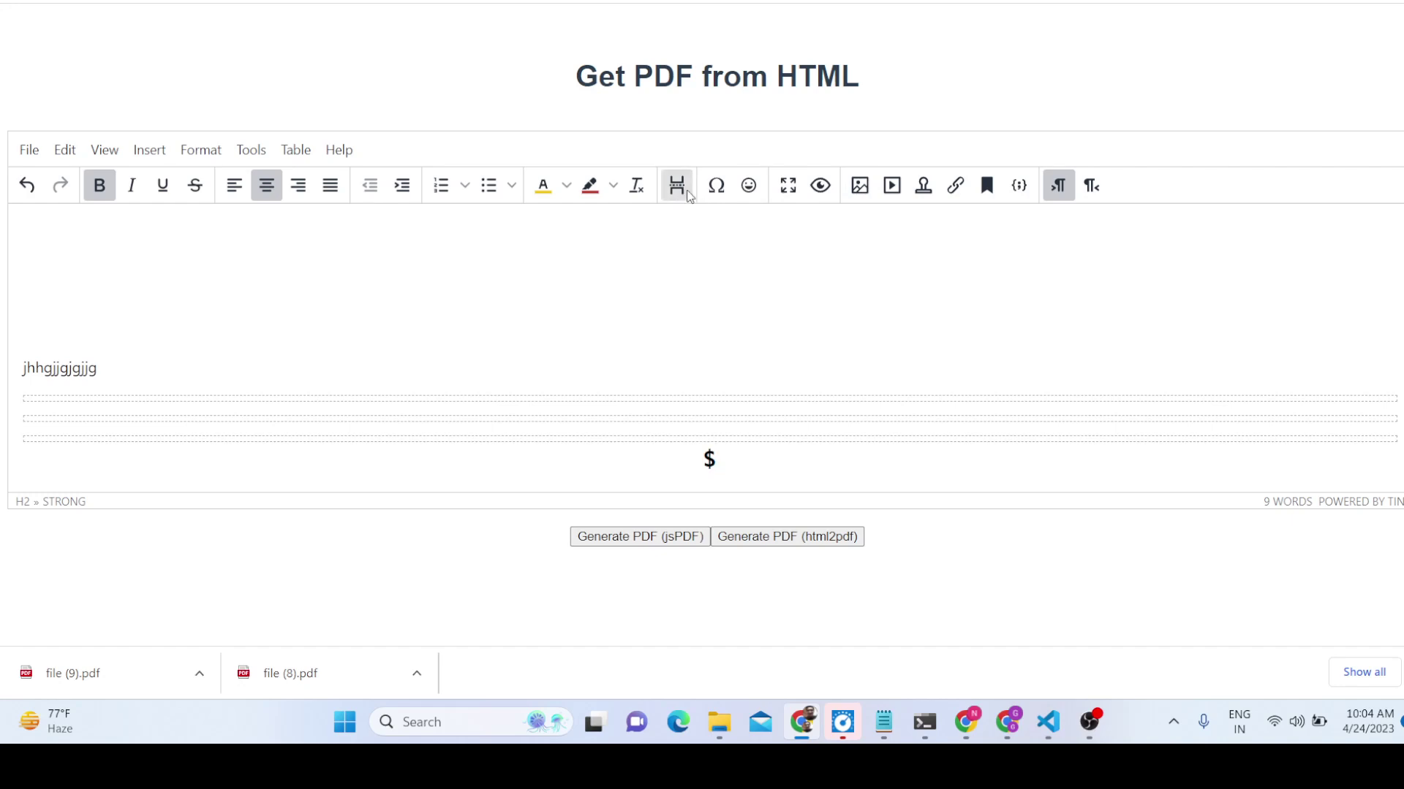
- Insert ₩ after the $ from the Currency special characters, then export and open file (10).pdf
left_click(713, 192)
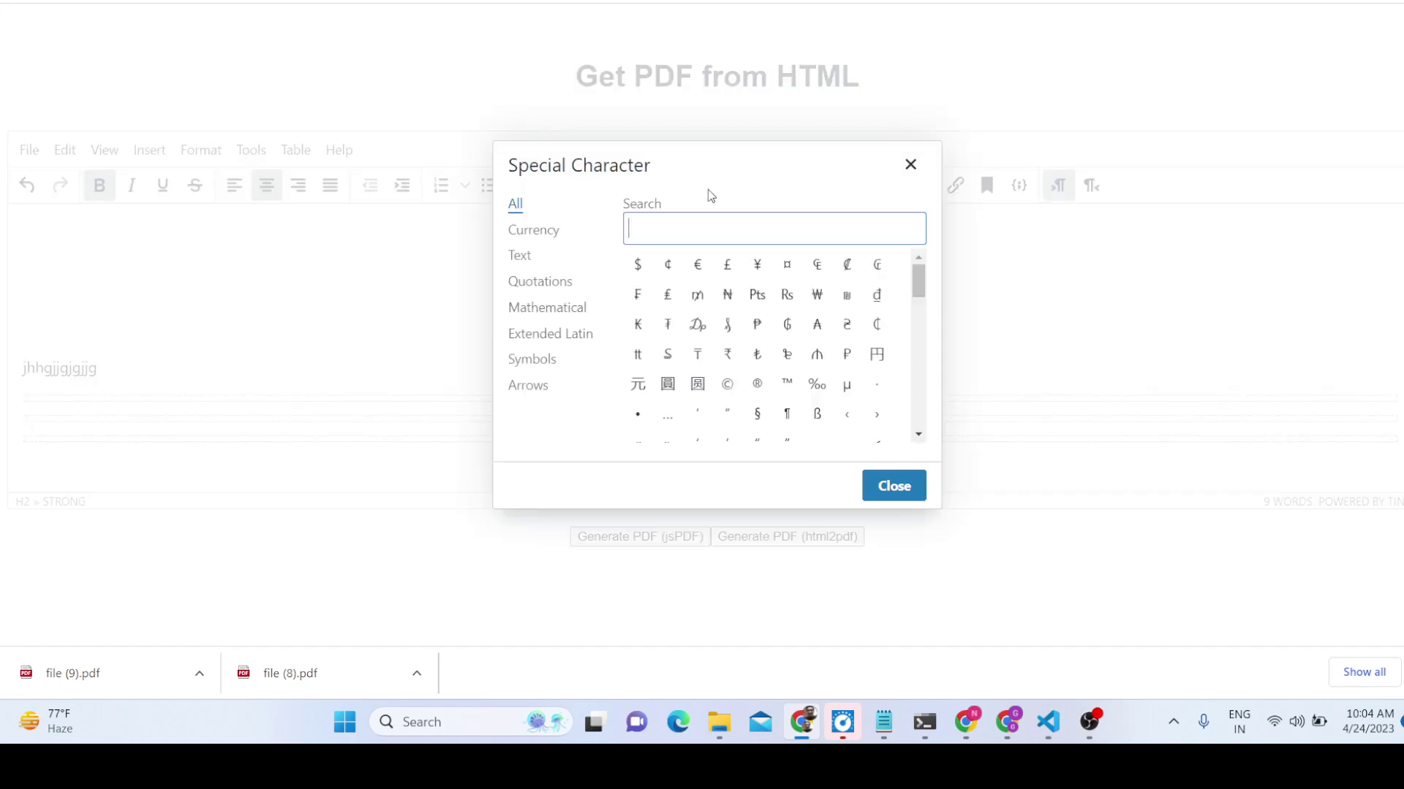
left_click(523, 257)
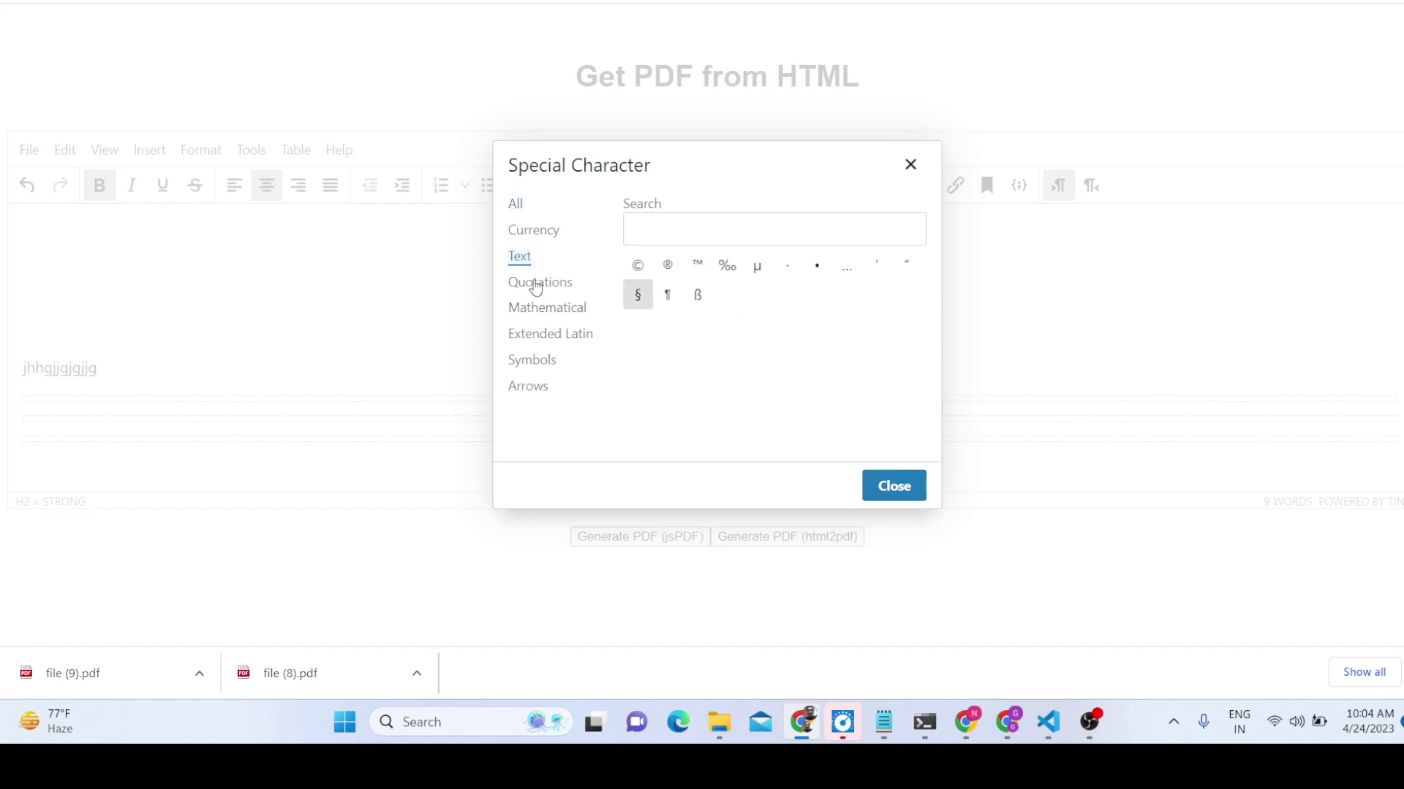
left_click(533, 285)
left_click(535, 307)
left_click(537, 335)
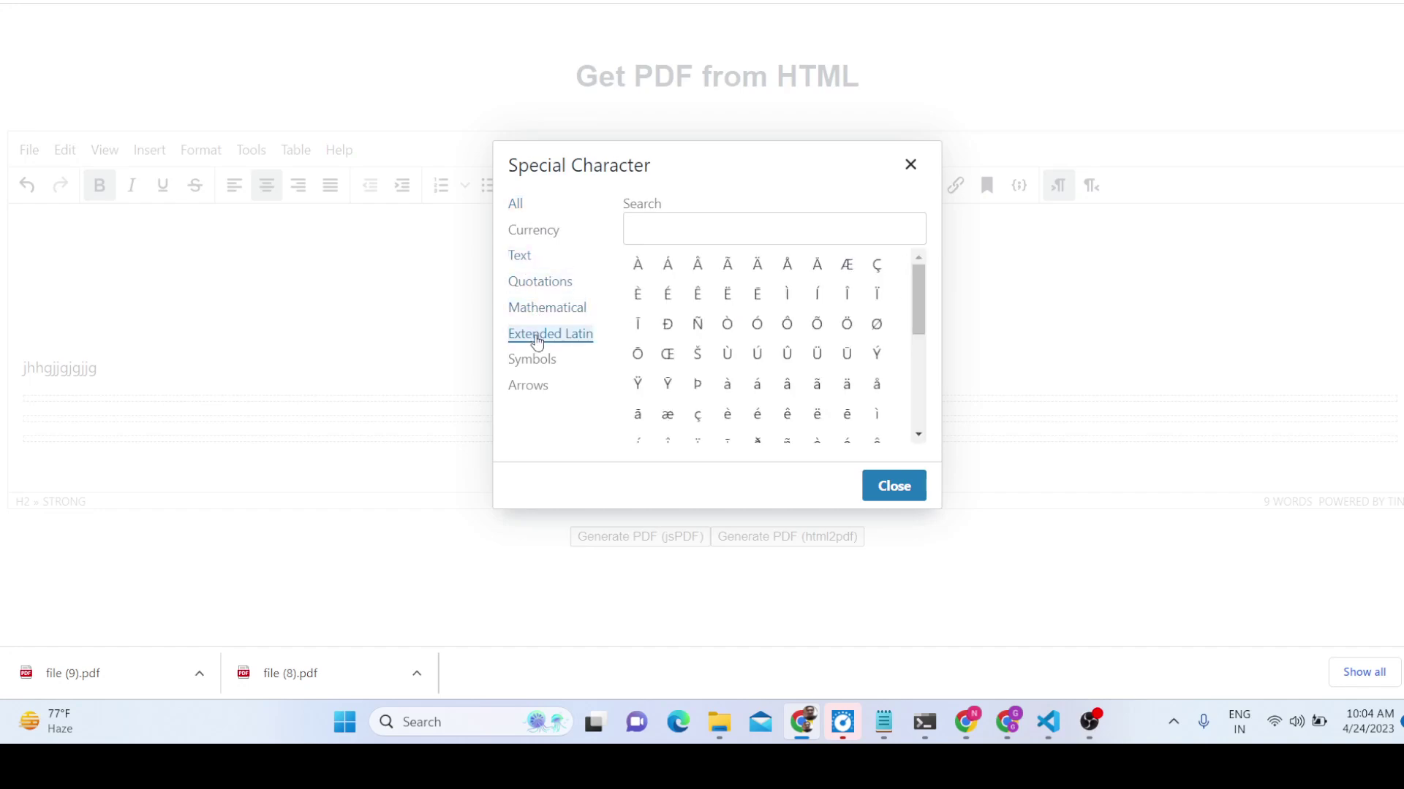
left_click(533, 361)
left_click(534, 335)
scroll(790, 354, "down", 5)
left_click(524, 232)
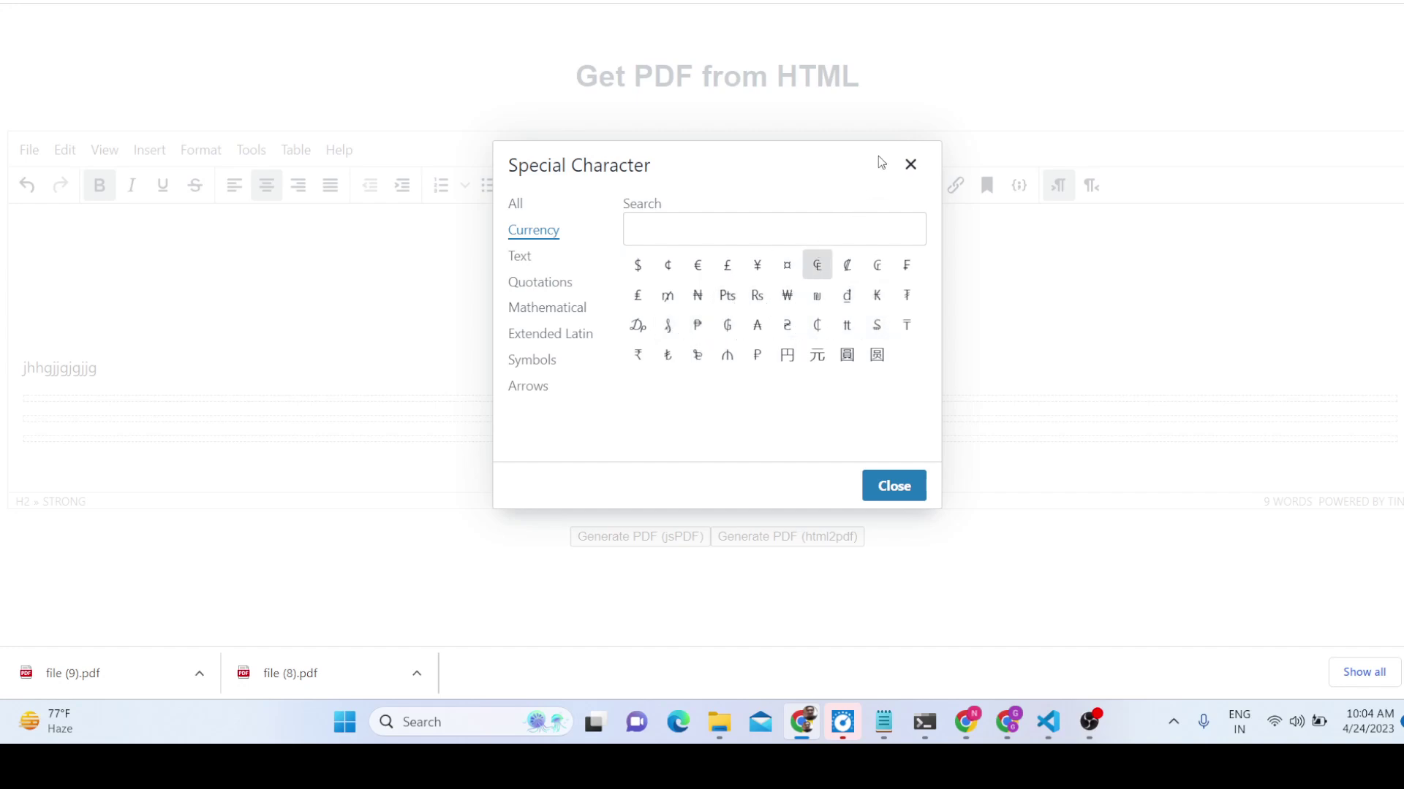
left_click(787, 295)
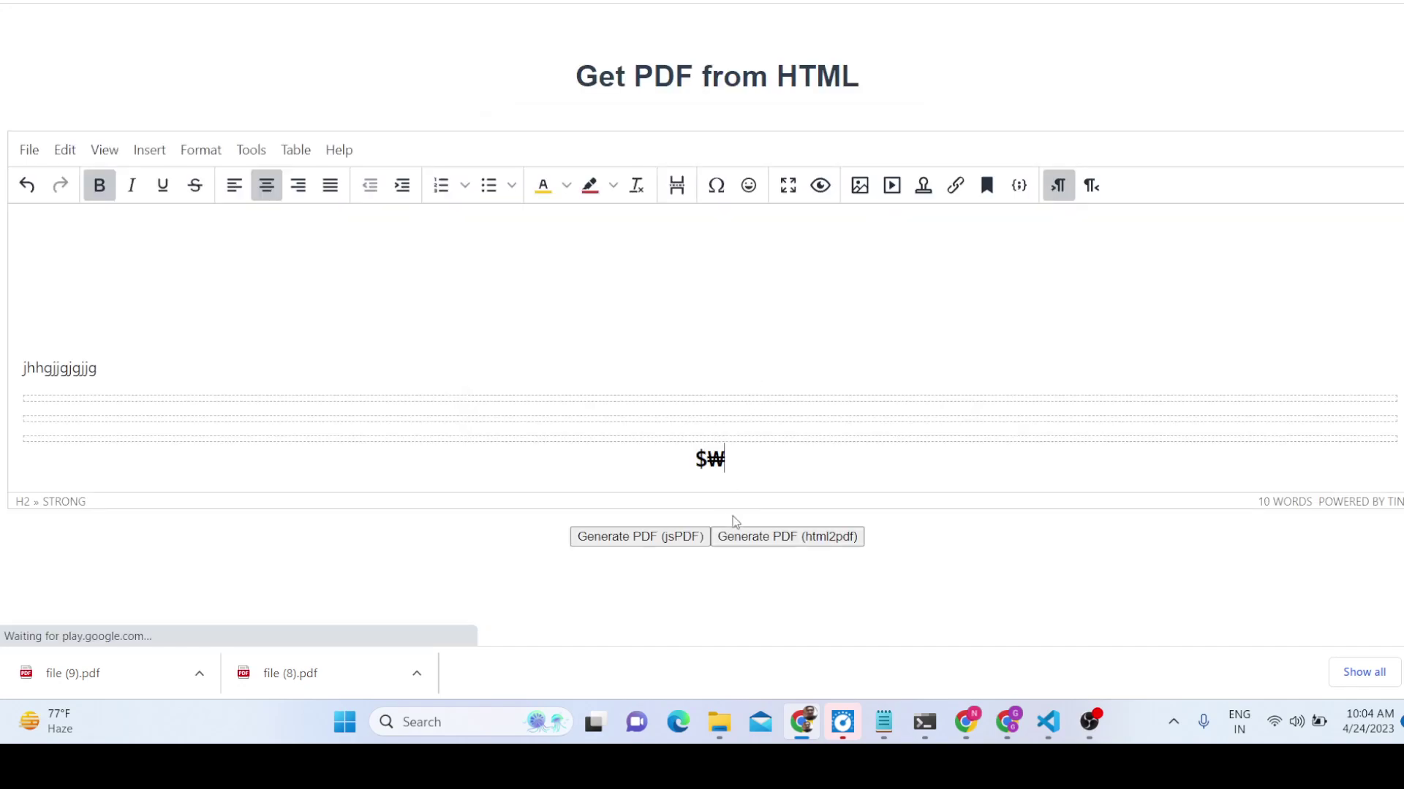
left_click(756, 537)
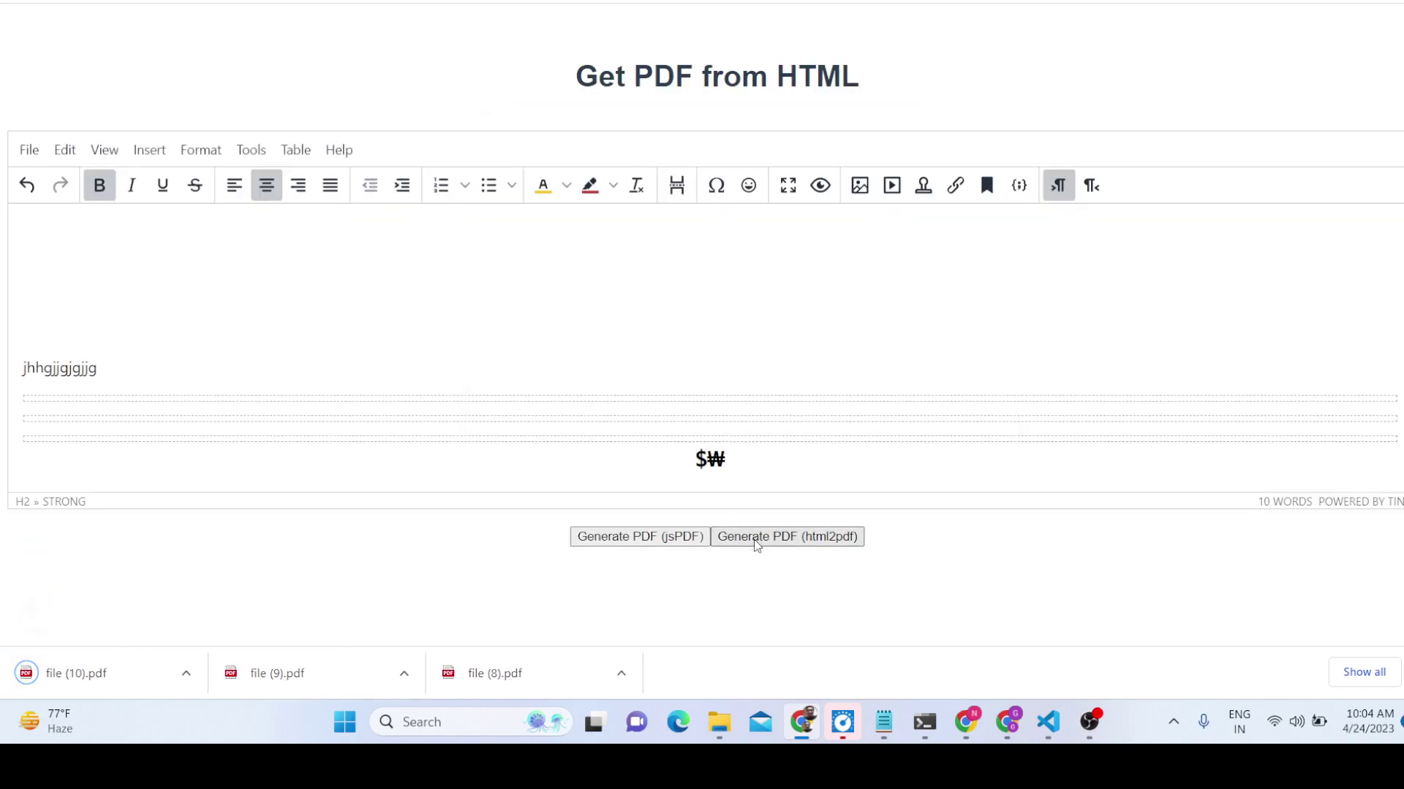
left_click(107, 685)
- Scroll file (10).pdf to page 4 to confirm jhhgjjgjgjjg and $₩, then return to the editor
scroll(618, 553, "down", 20)
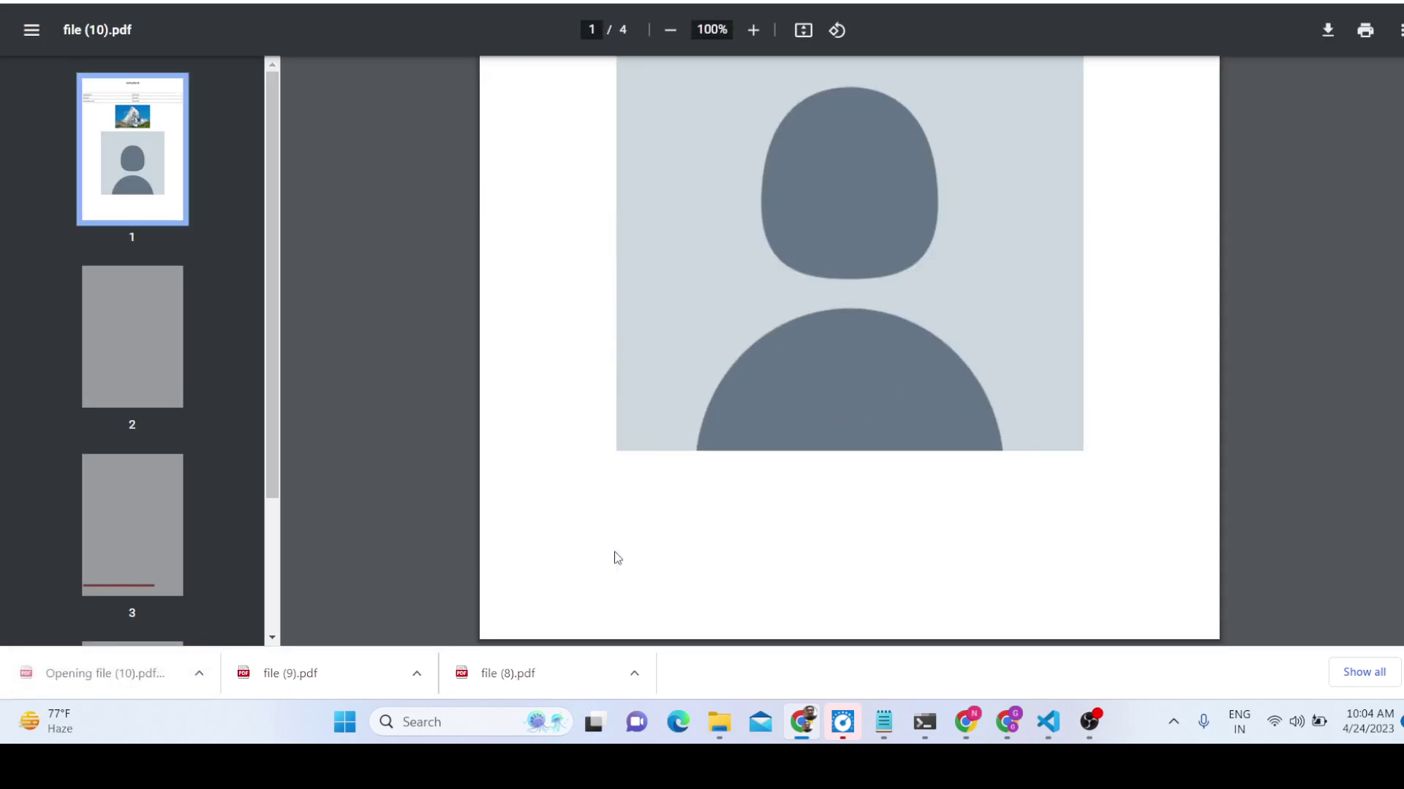
scroll(622, 552, "down", 10)
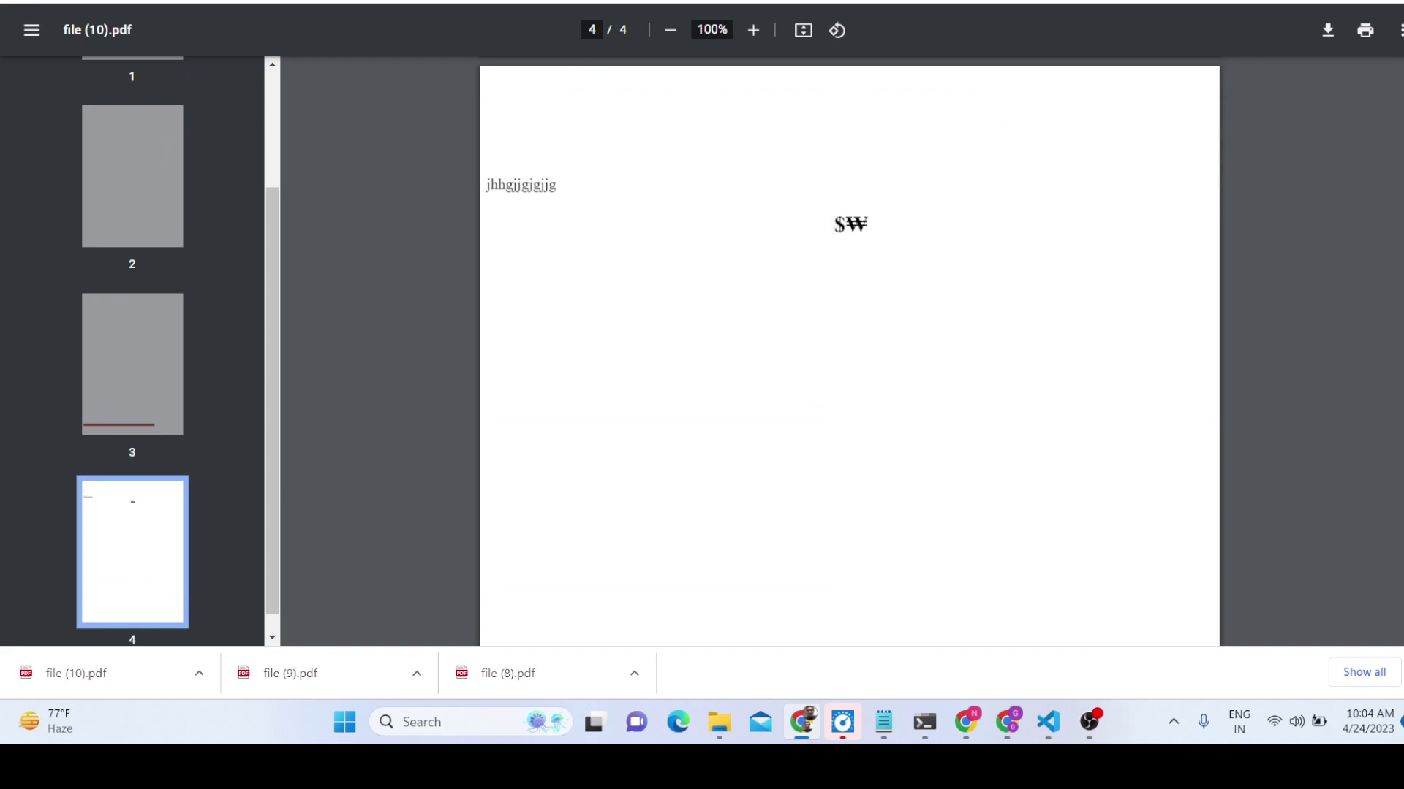
key("ctrl+w")
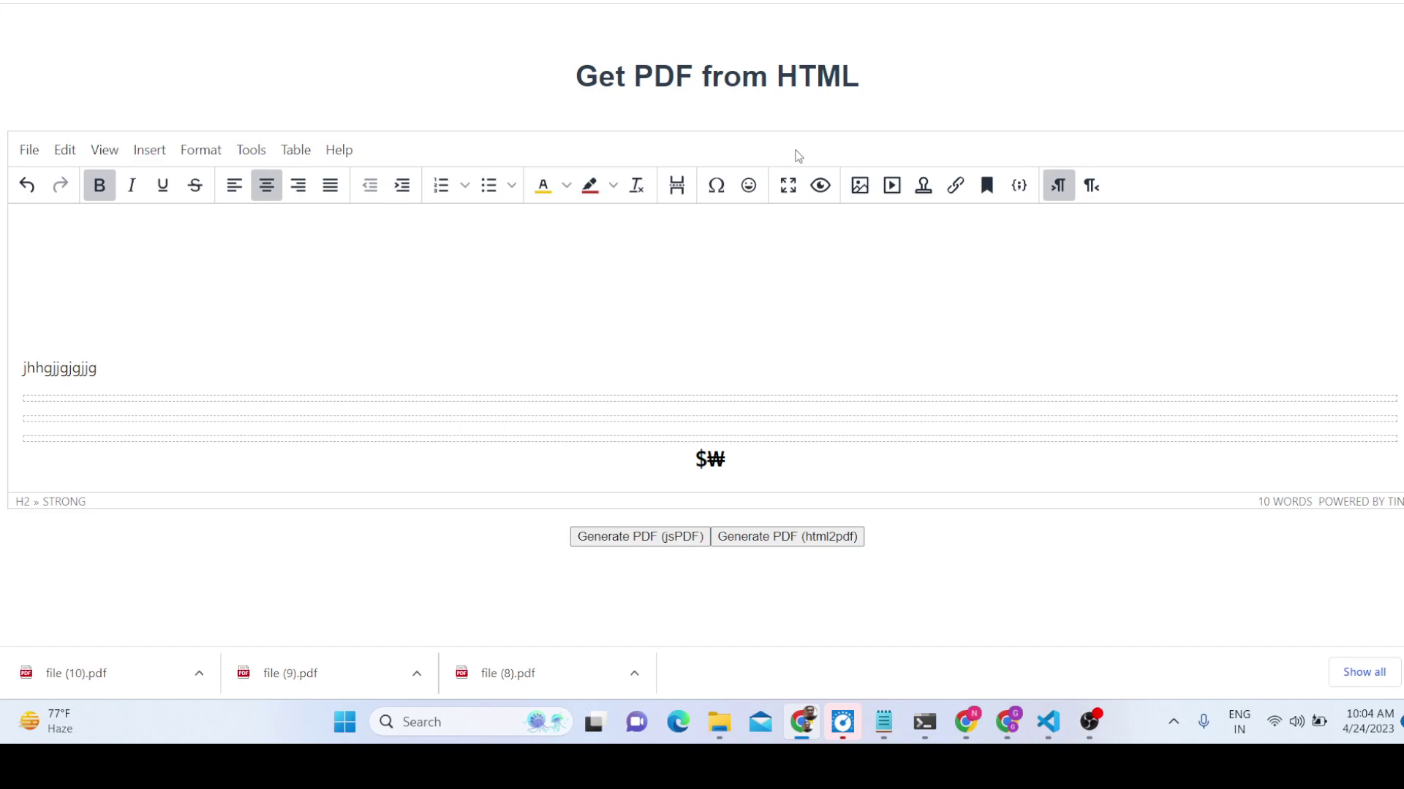
left_click(786, 191)
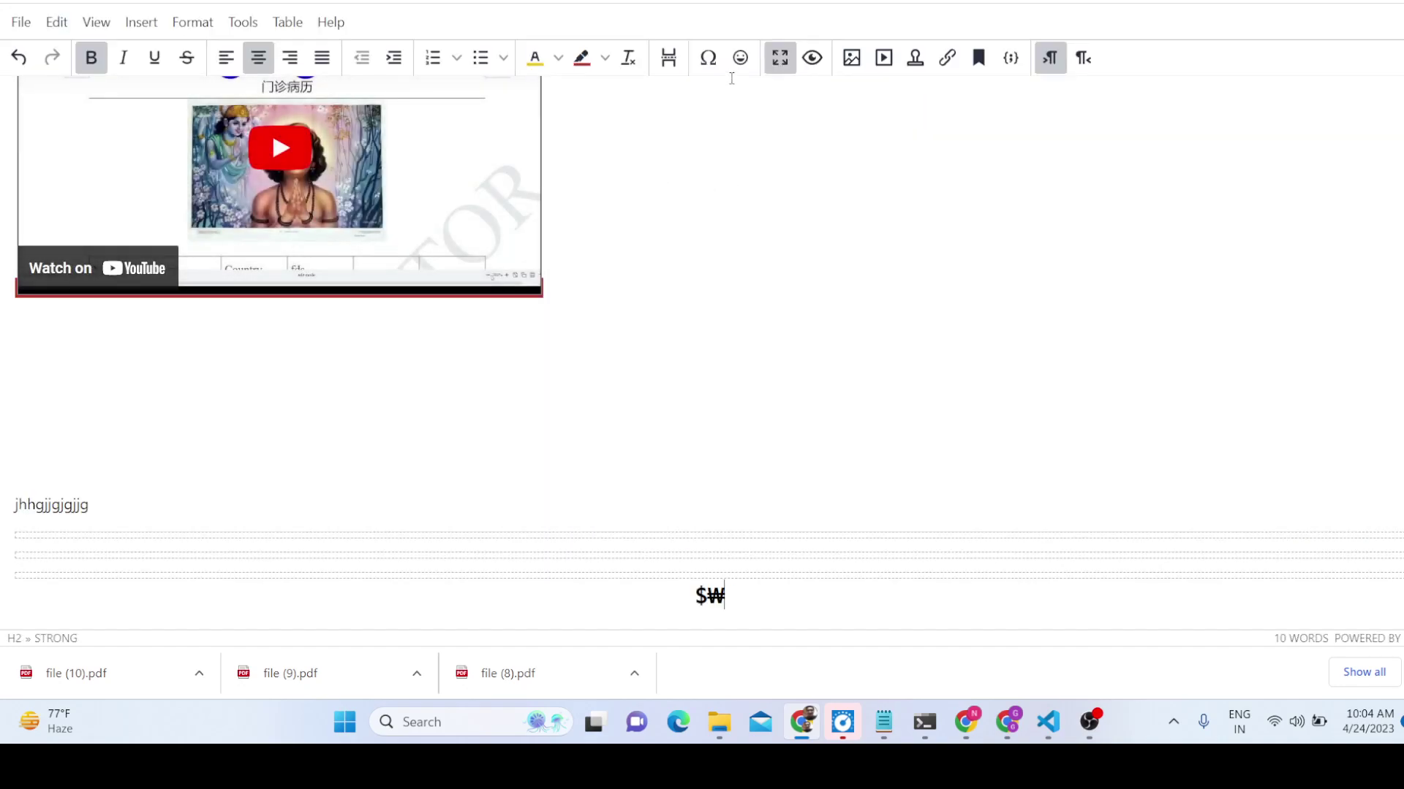
left_click(779, 58)
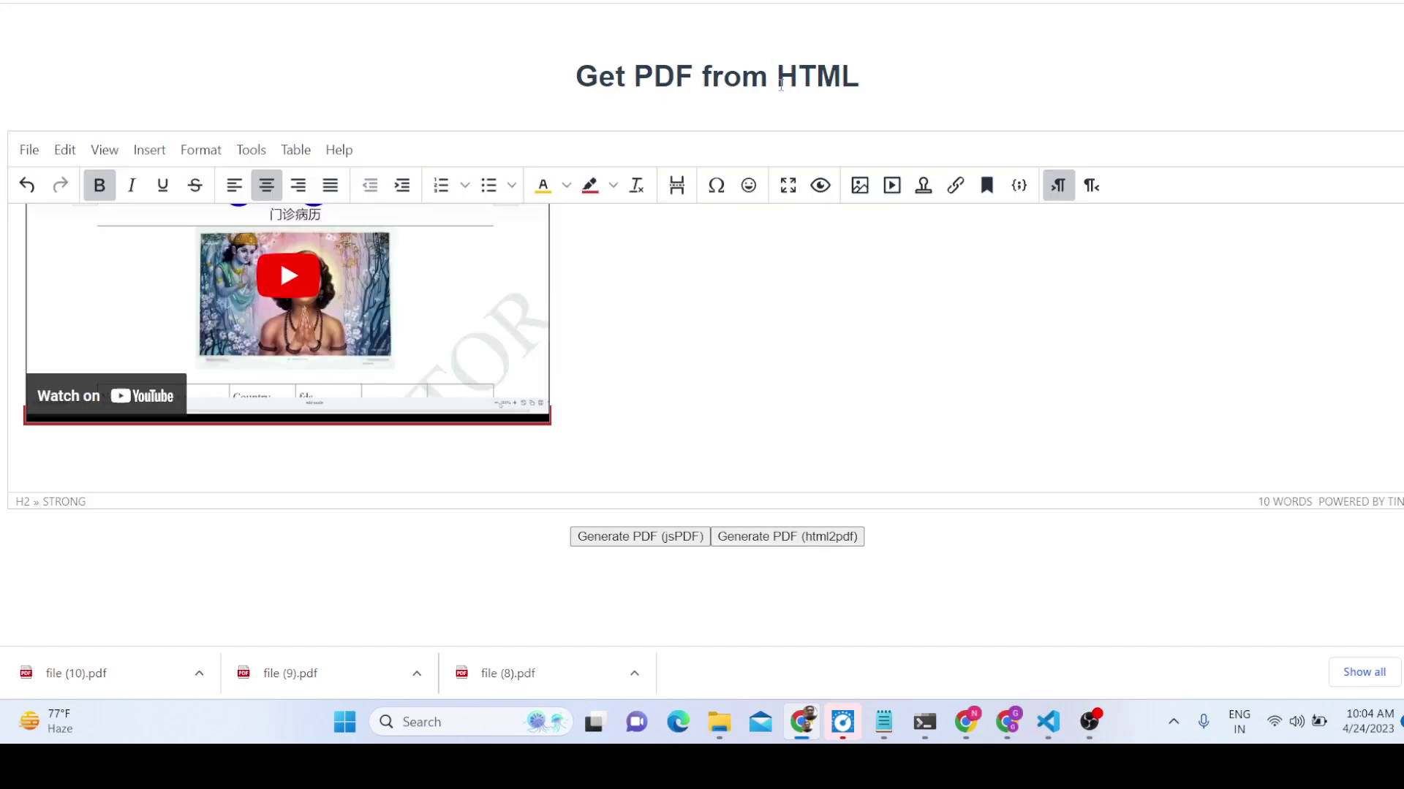
left_click(820, 186)
scroll(811, 235, "down", 5)
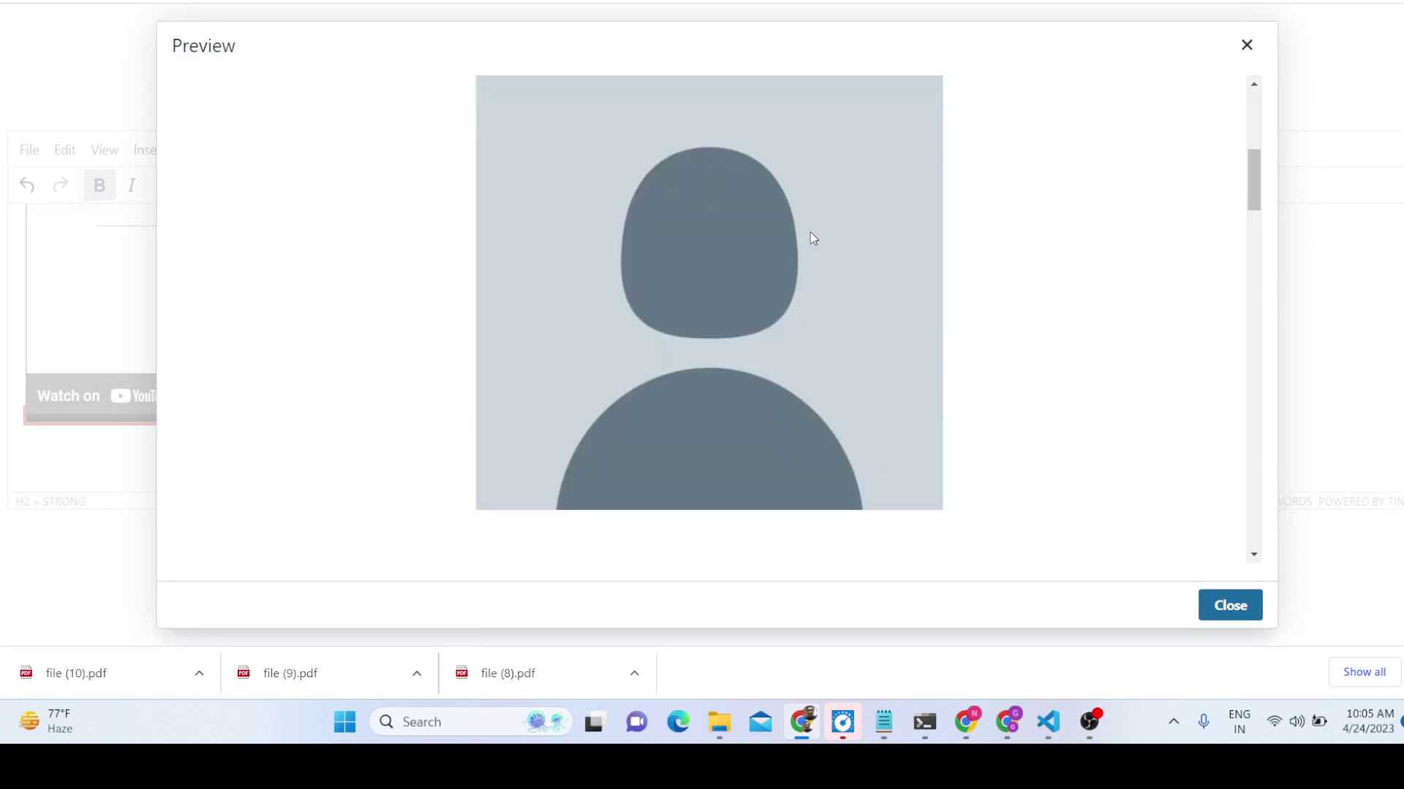
scroll(812, 238, "down", 5)
left_click(1247, 46)
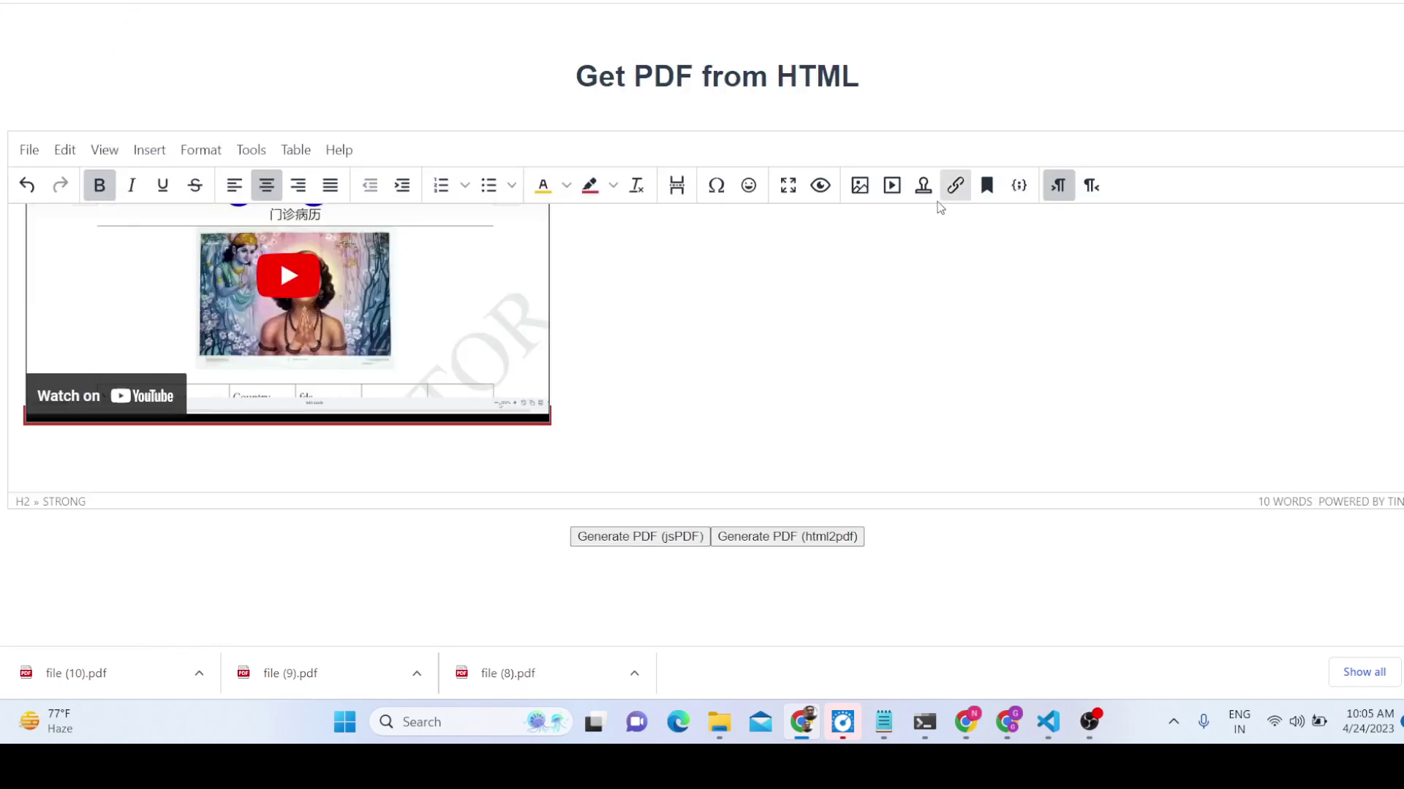
left_click(861, 186)
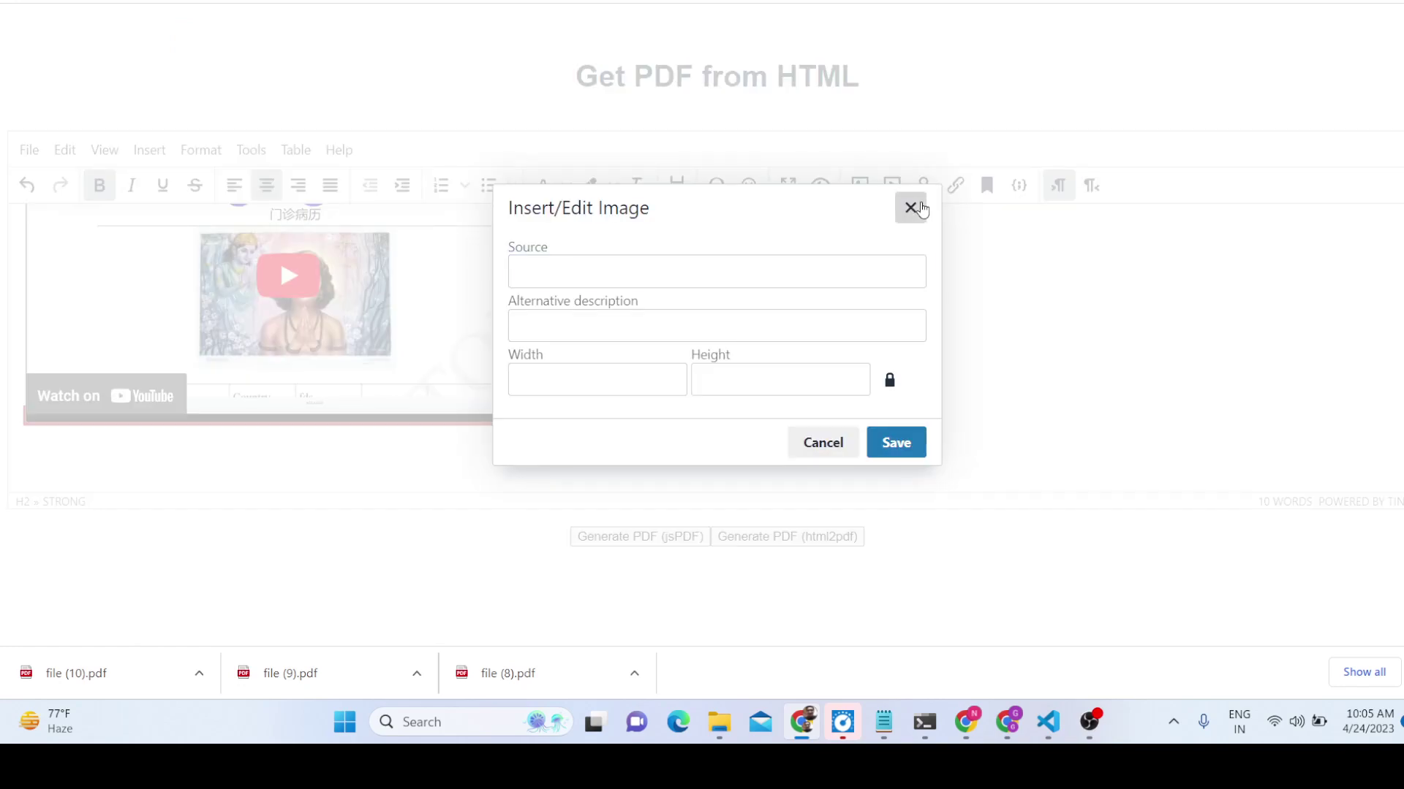
left_click(910, 207)
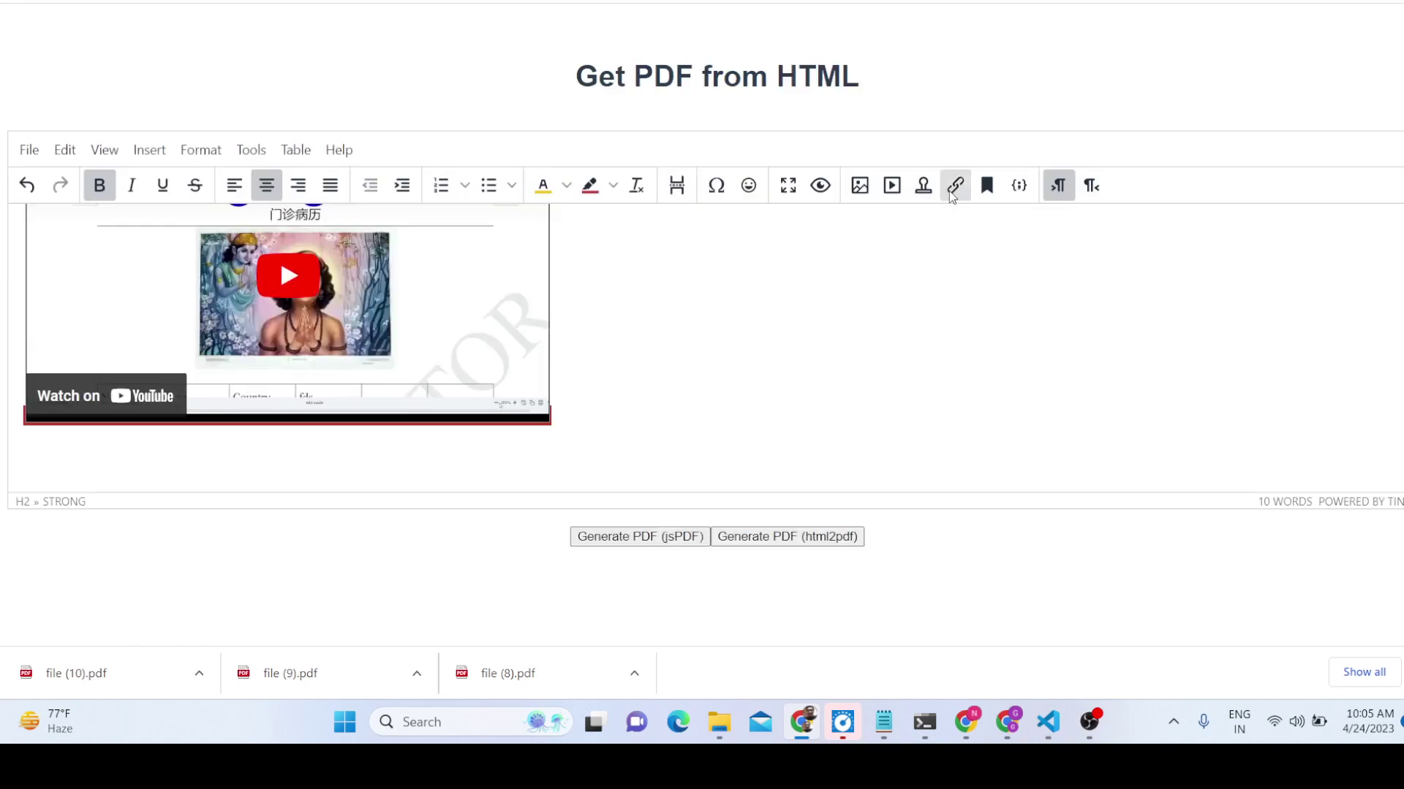
left_click(923, 187)
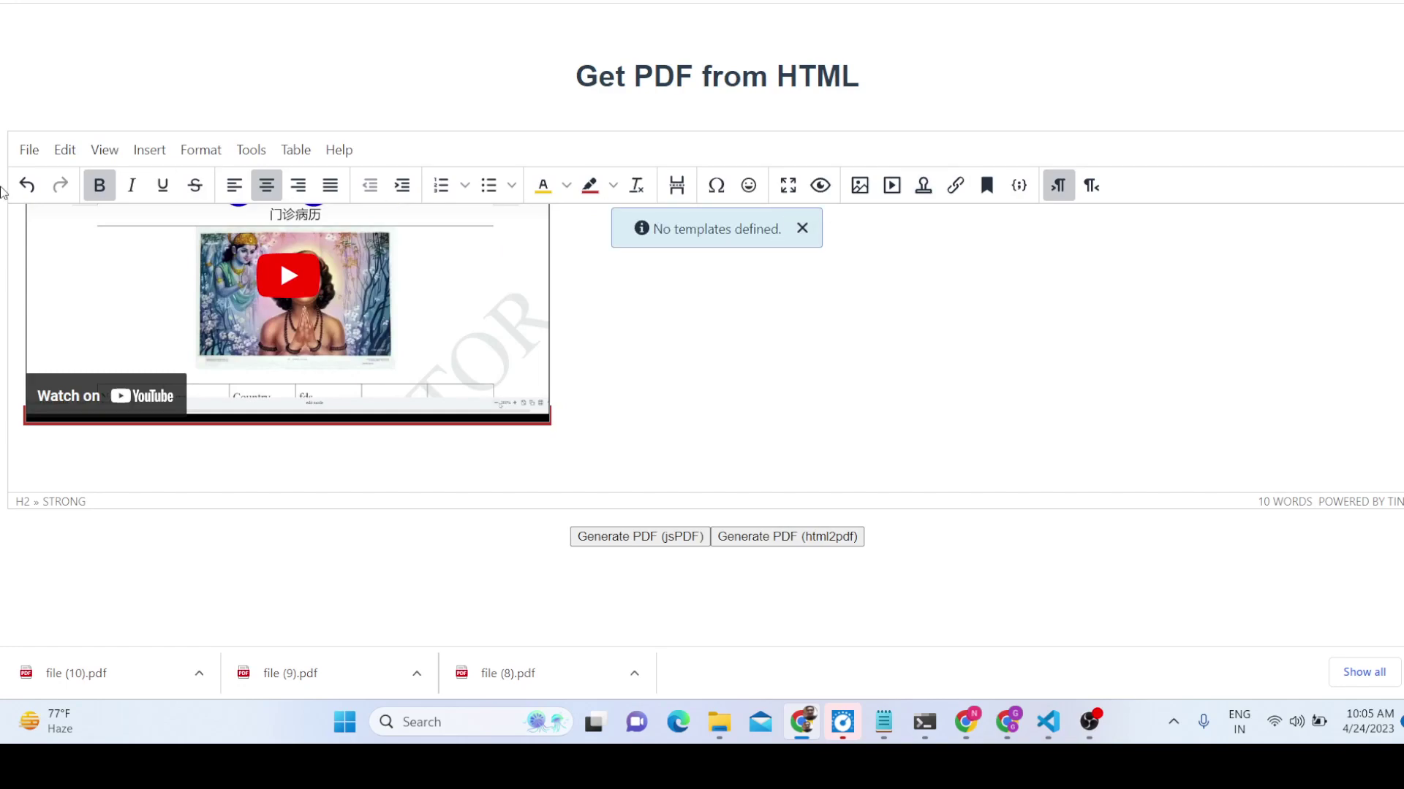
left_click(65, 149)
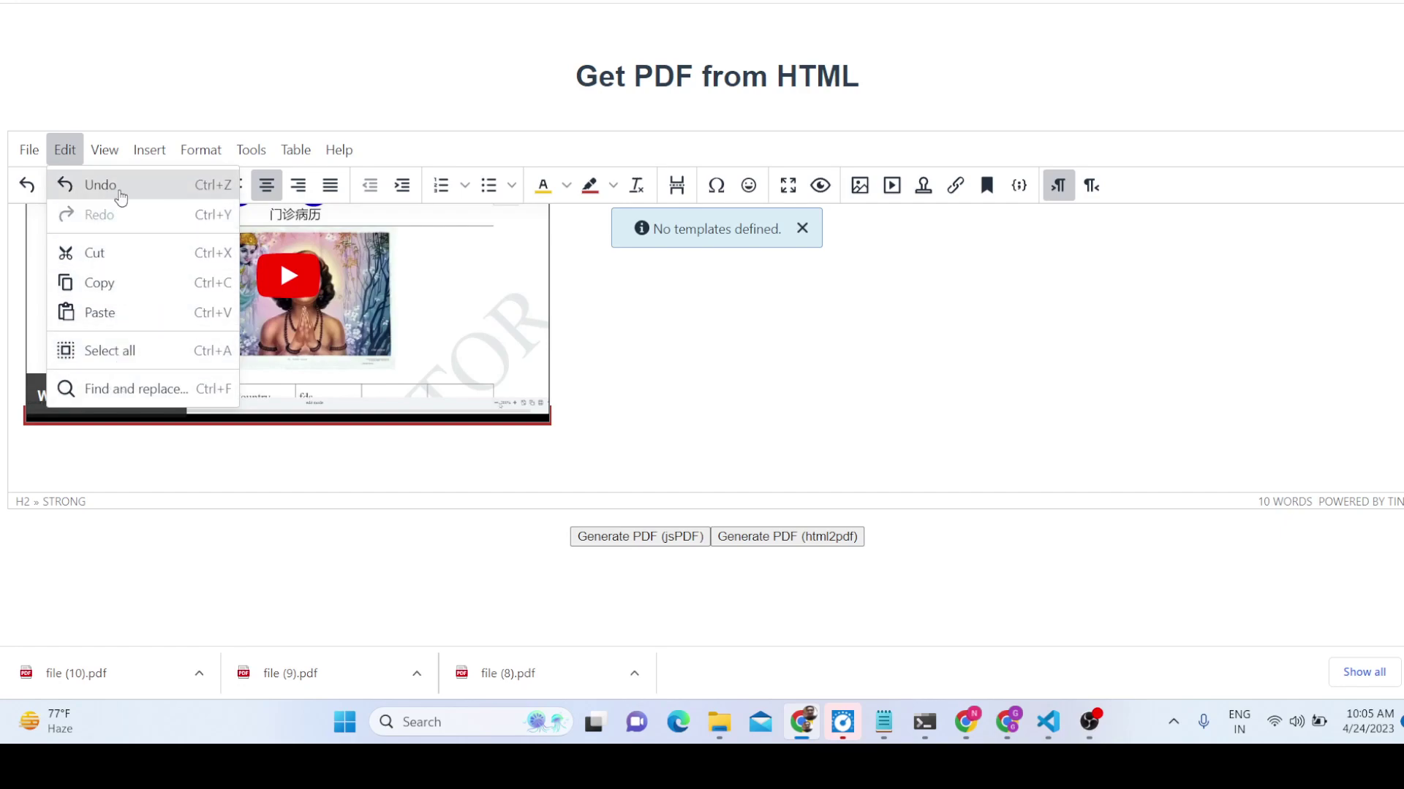
- Review the document's HTML source, cancel it unchanged, then bring up the Insert menu
left_click(105, 150)
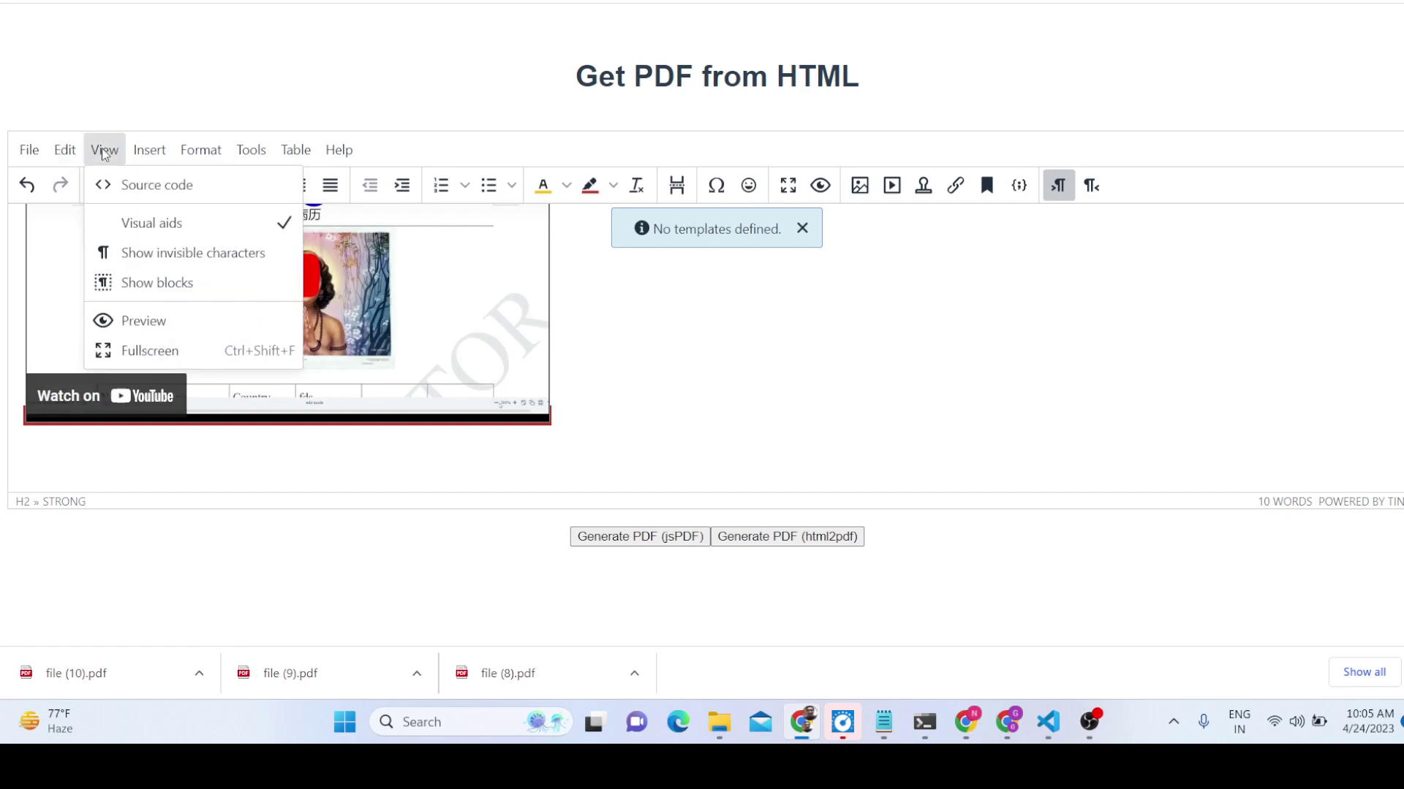
left_click(117, 183)
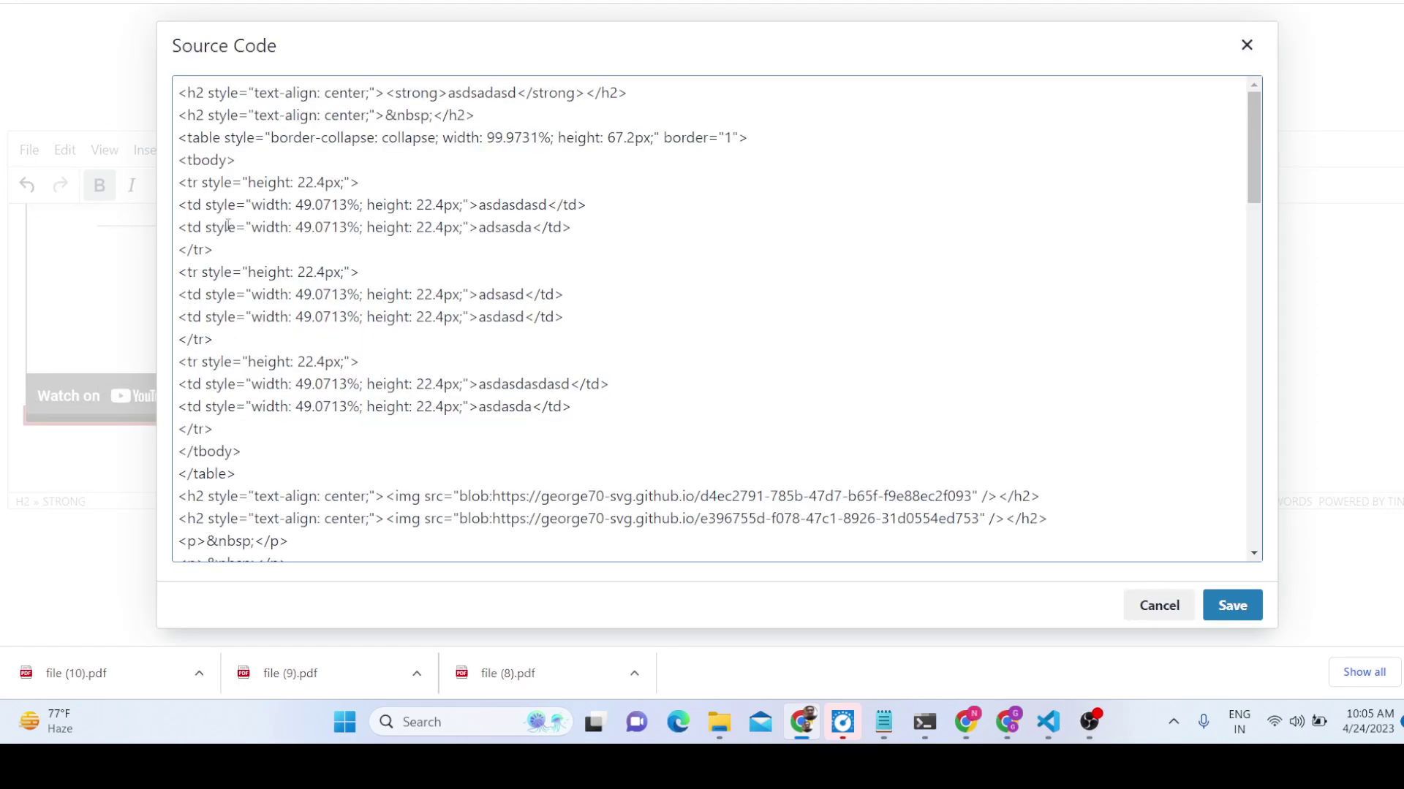
left_click_drag(182, 93, 1016, 570)
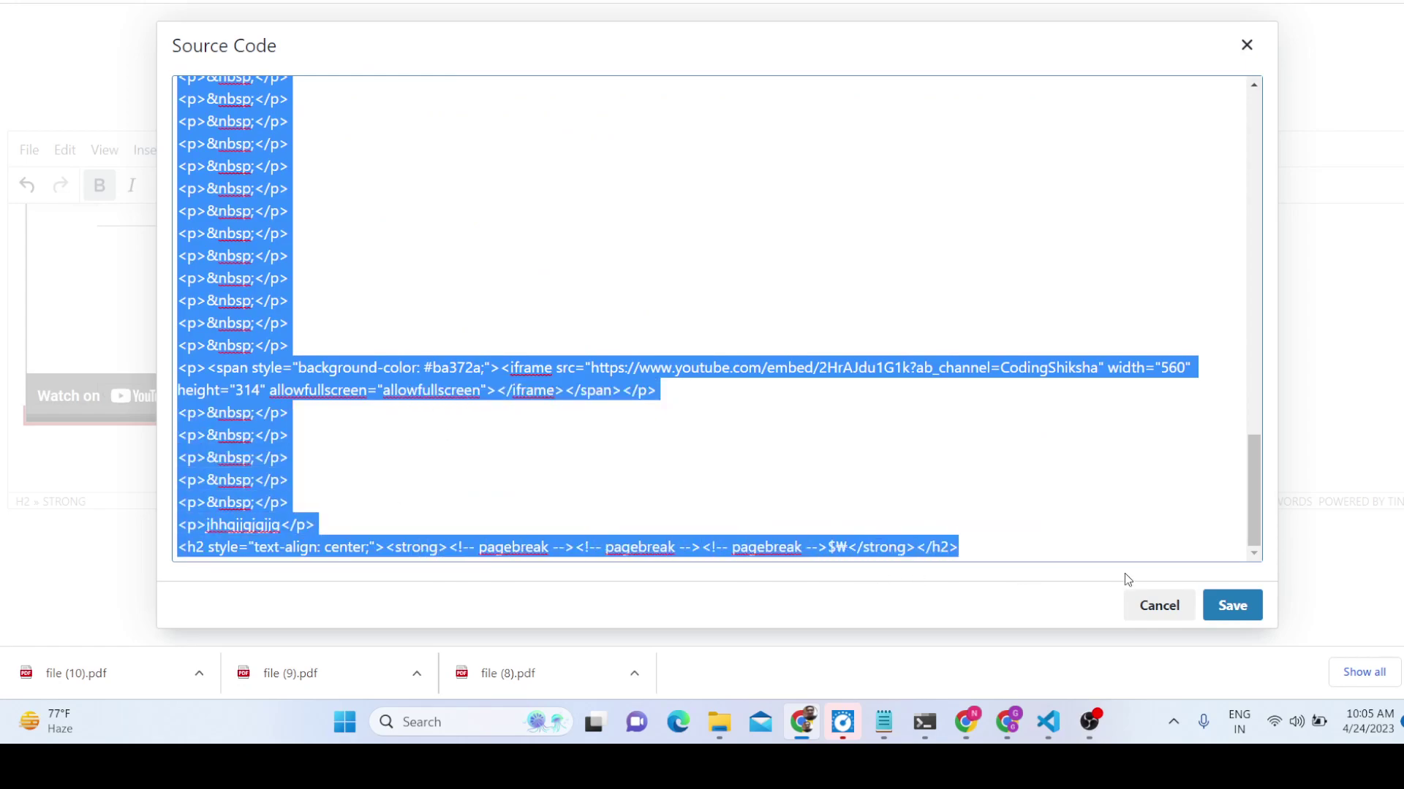
left_click(1155, 605)
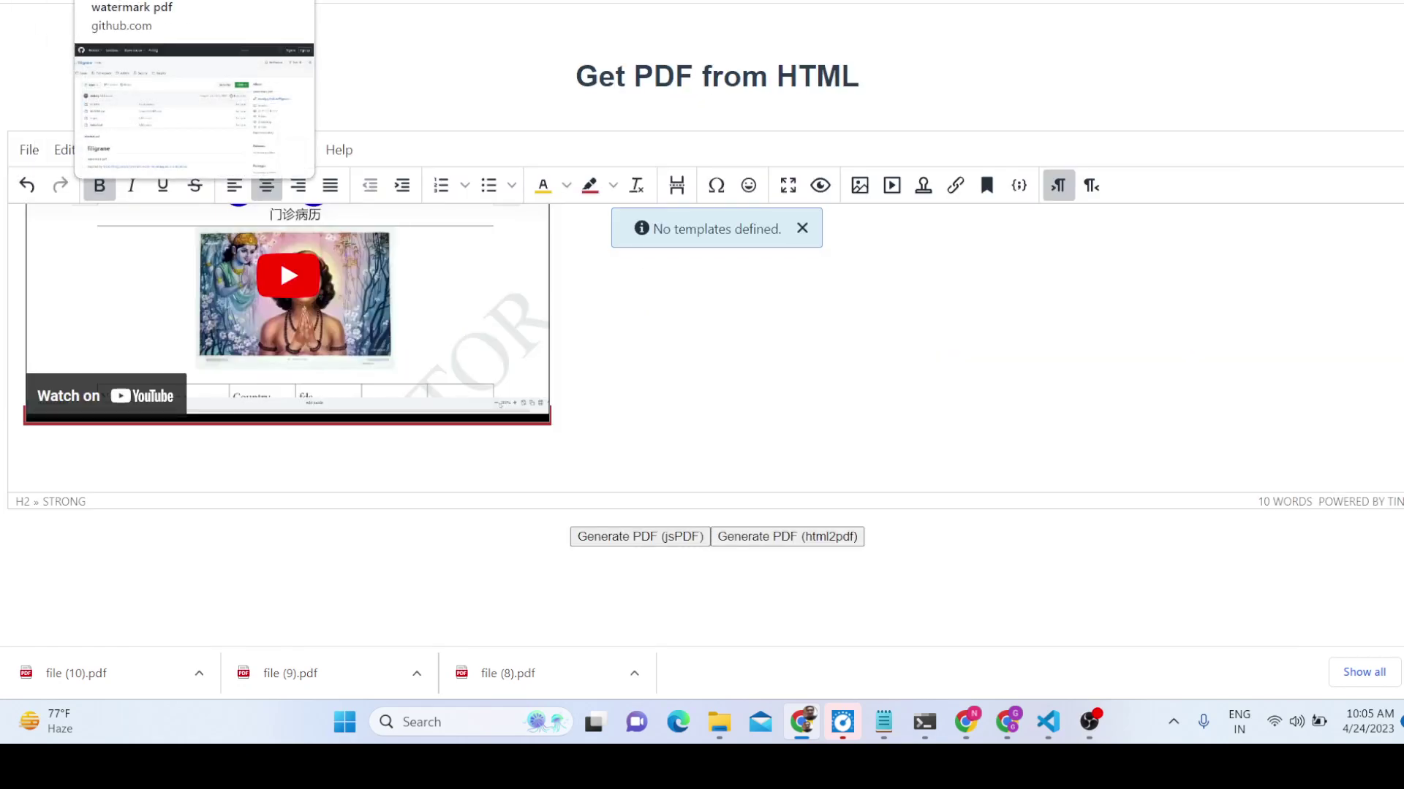
left_click(104, 149)
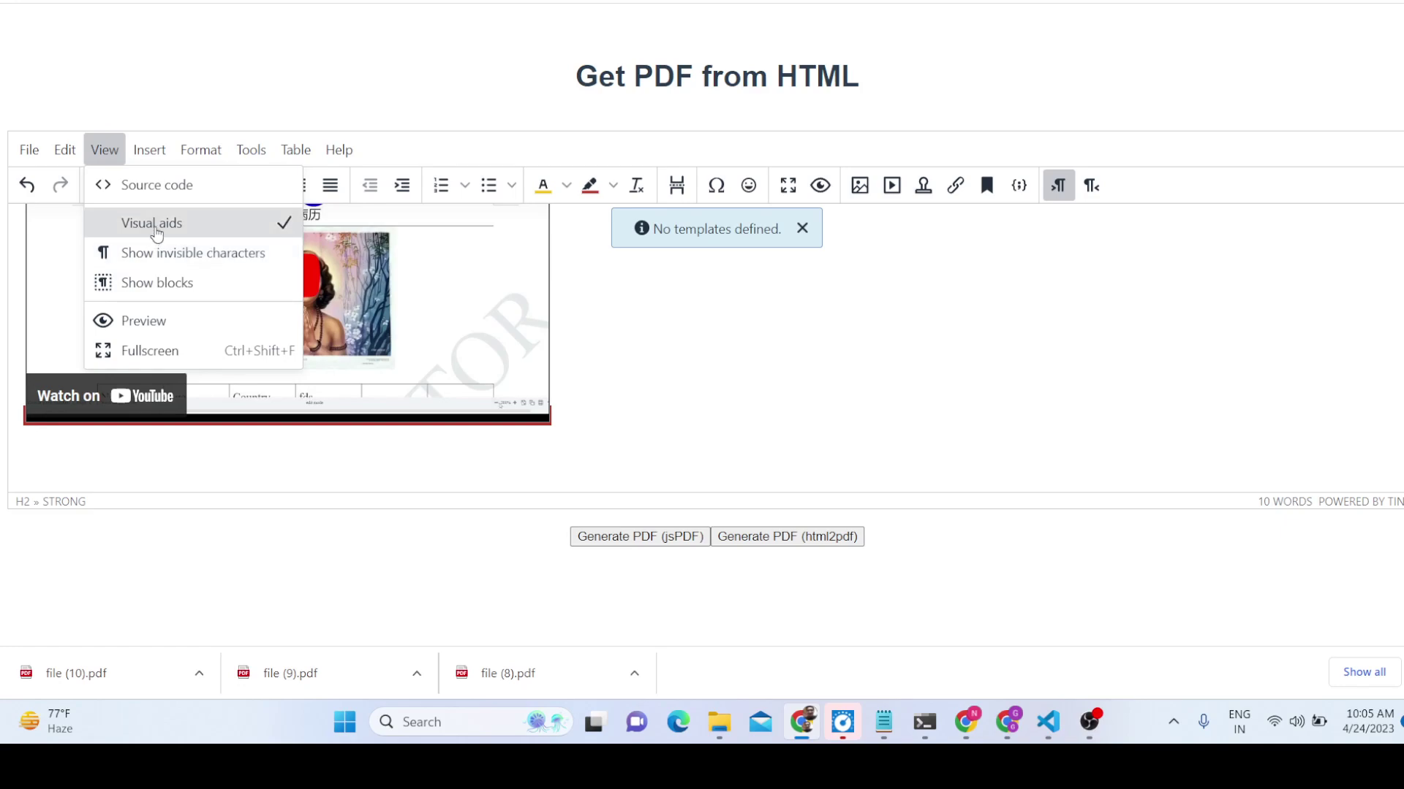
mouse_move(156, 148)
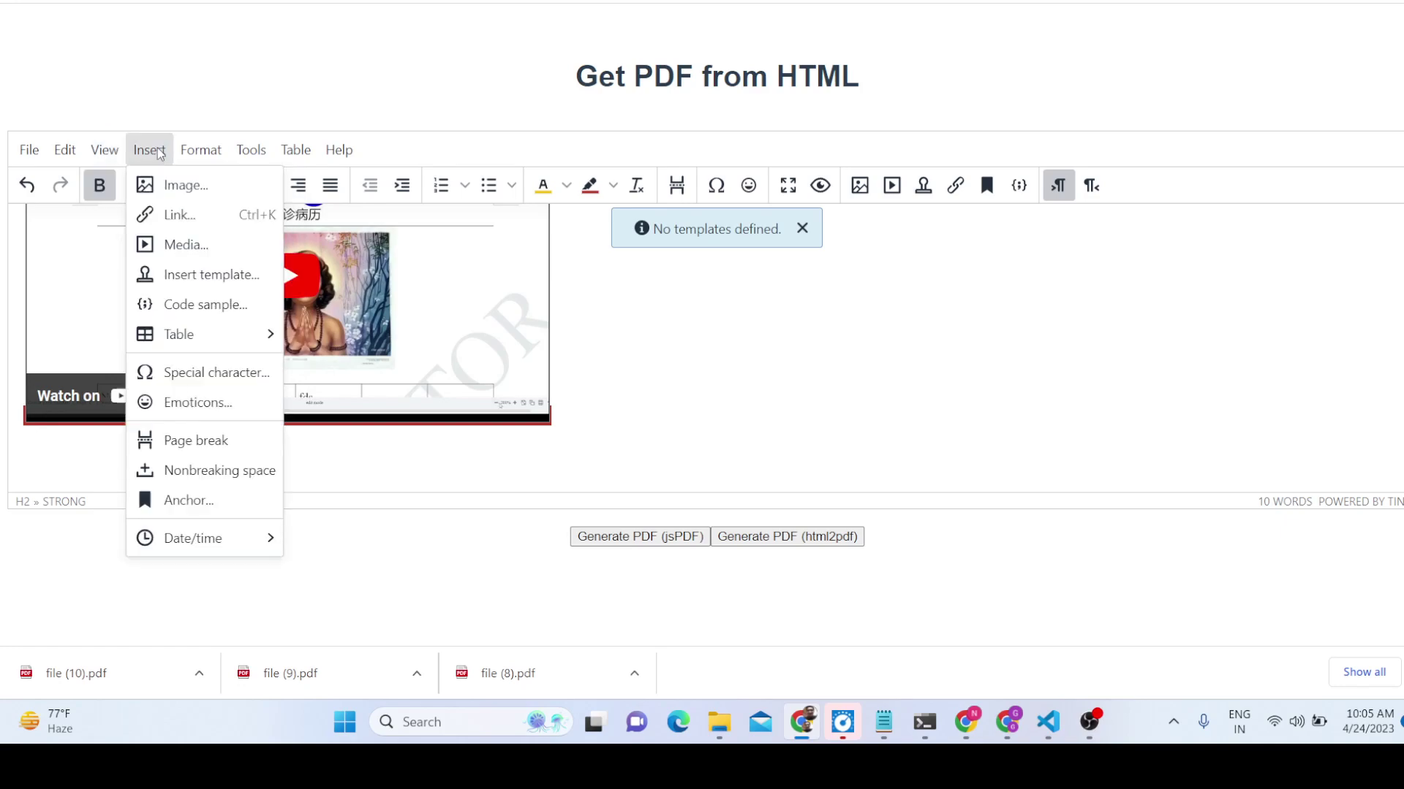
- Insert a Python code sample print("hello world") and generate file (11).pdf with html2pdf
left_click(190, 302)
left_click(314, 198)
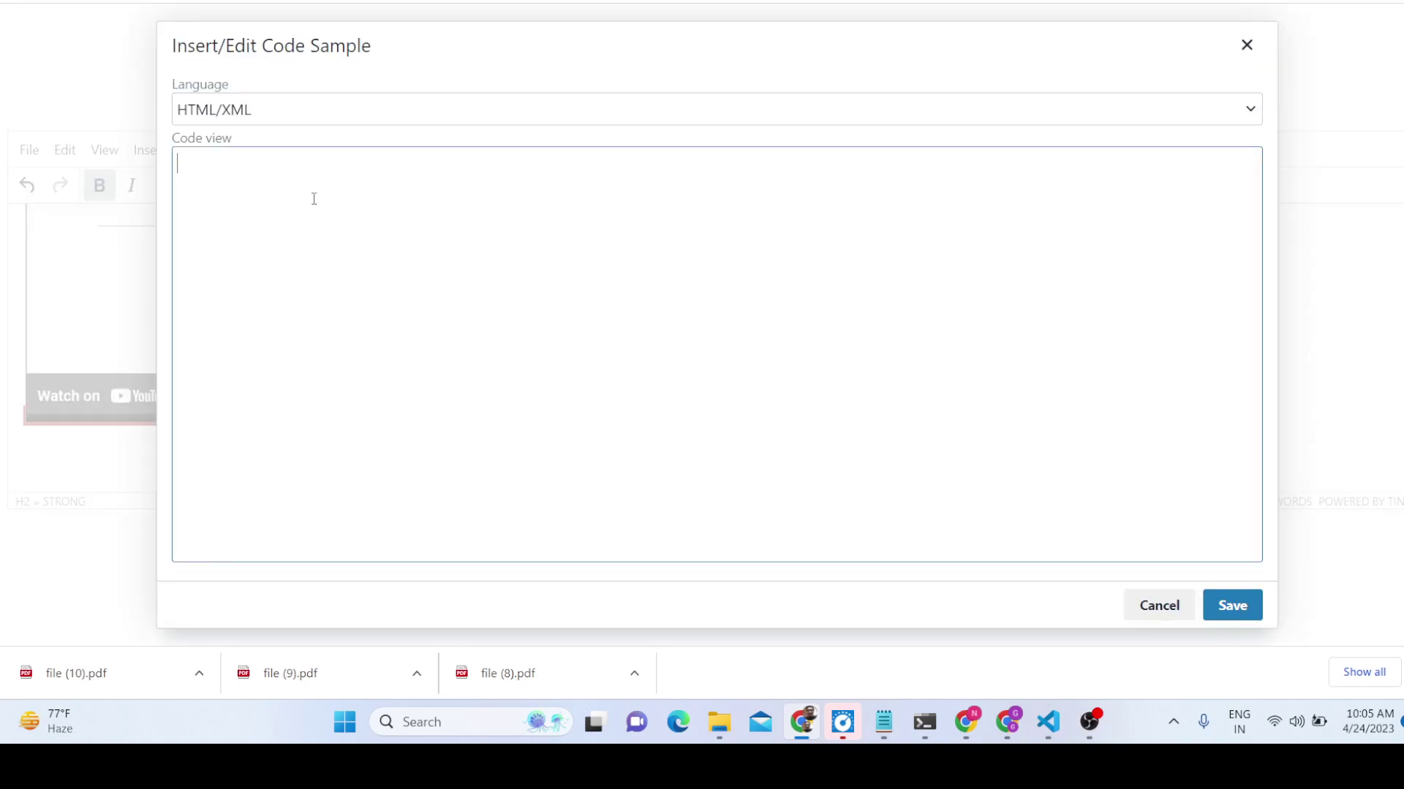
left_click(310, 111)
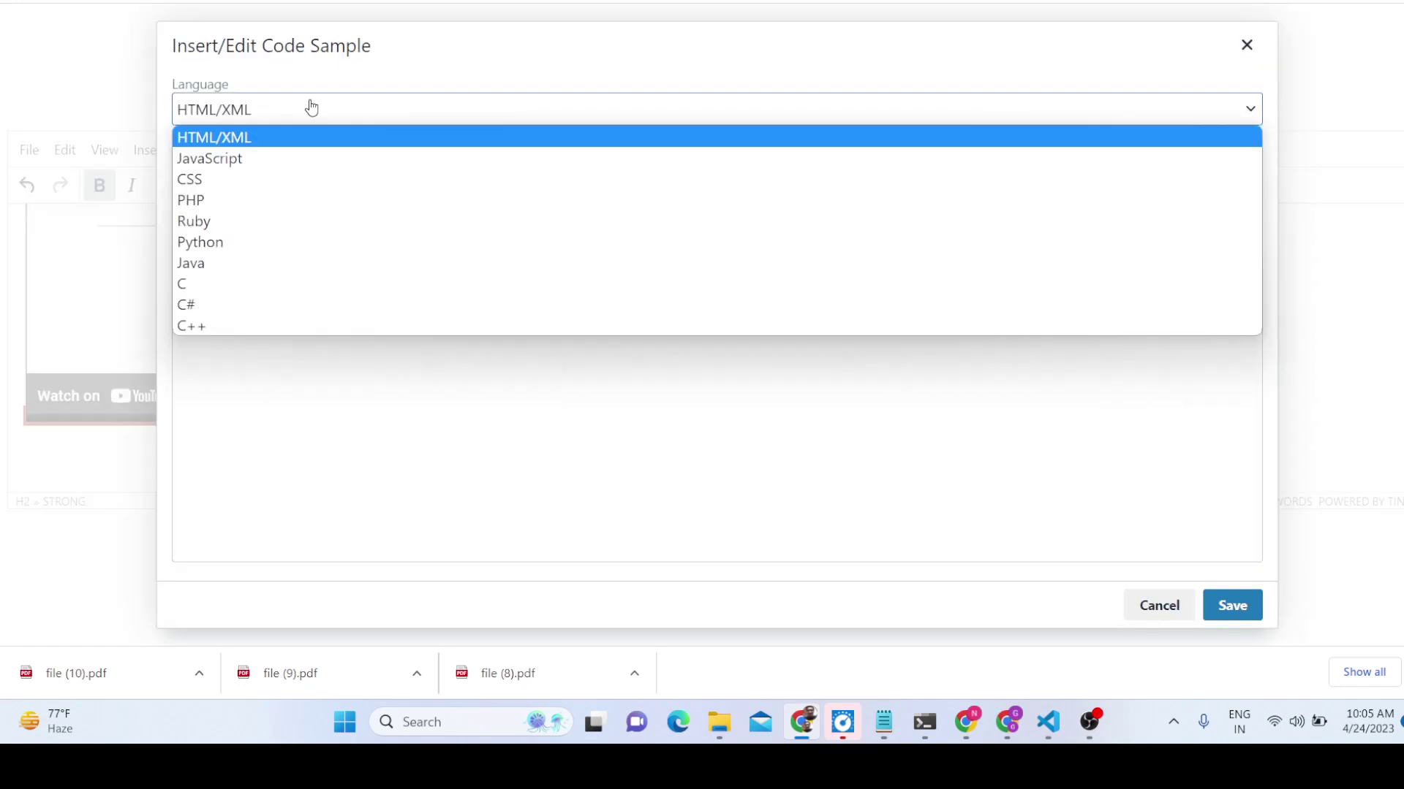
left_click(291, 243)
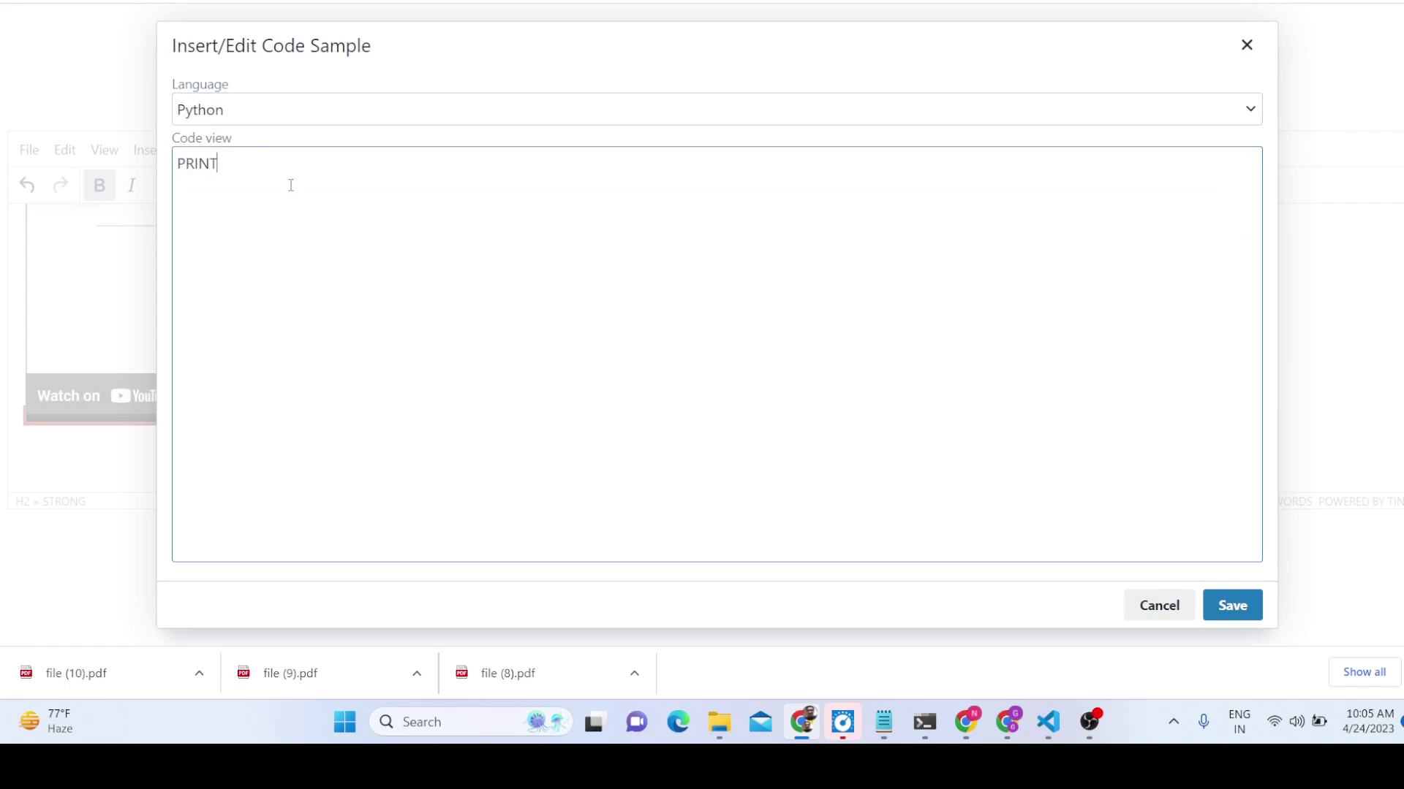
key("BackSpace")
key("BackSpace")
key("BackSpace")
type("world")
left_click(1213, 595)
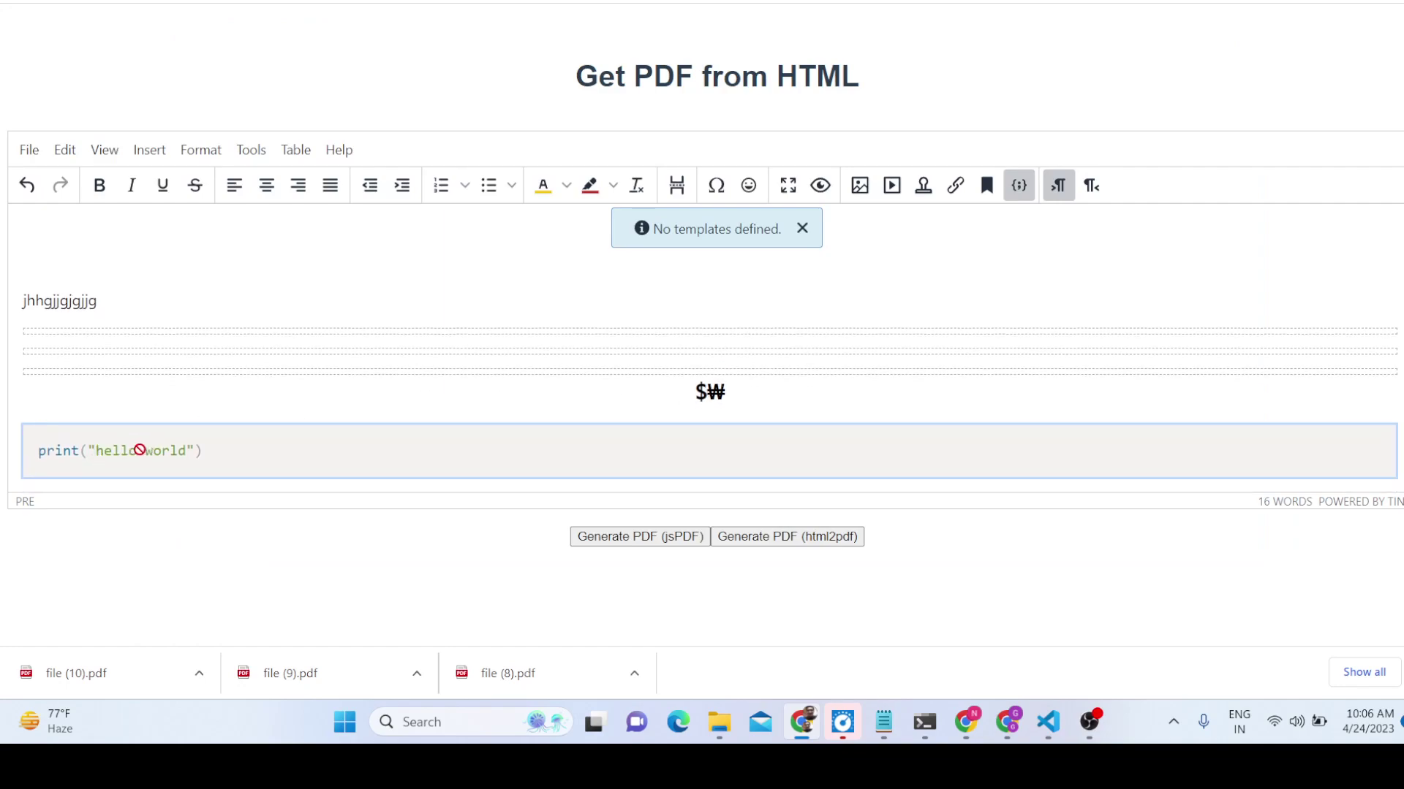
left_click(749, 539)
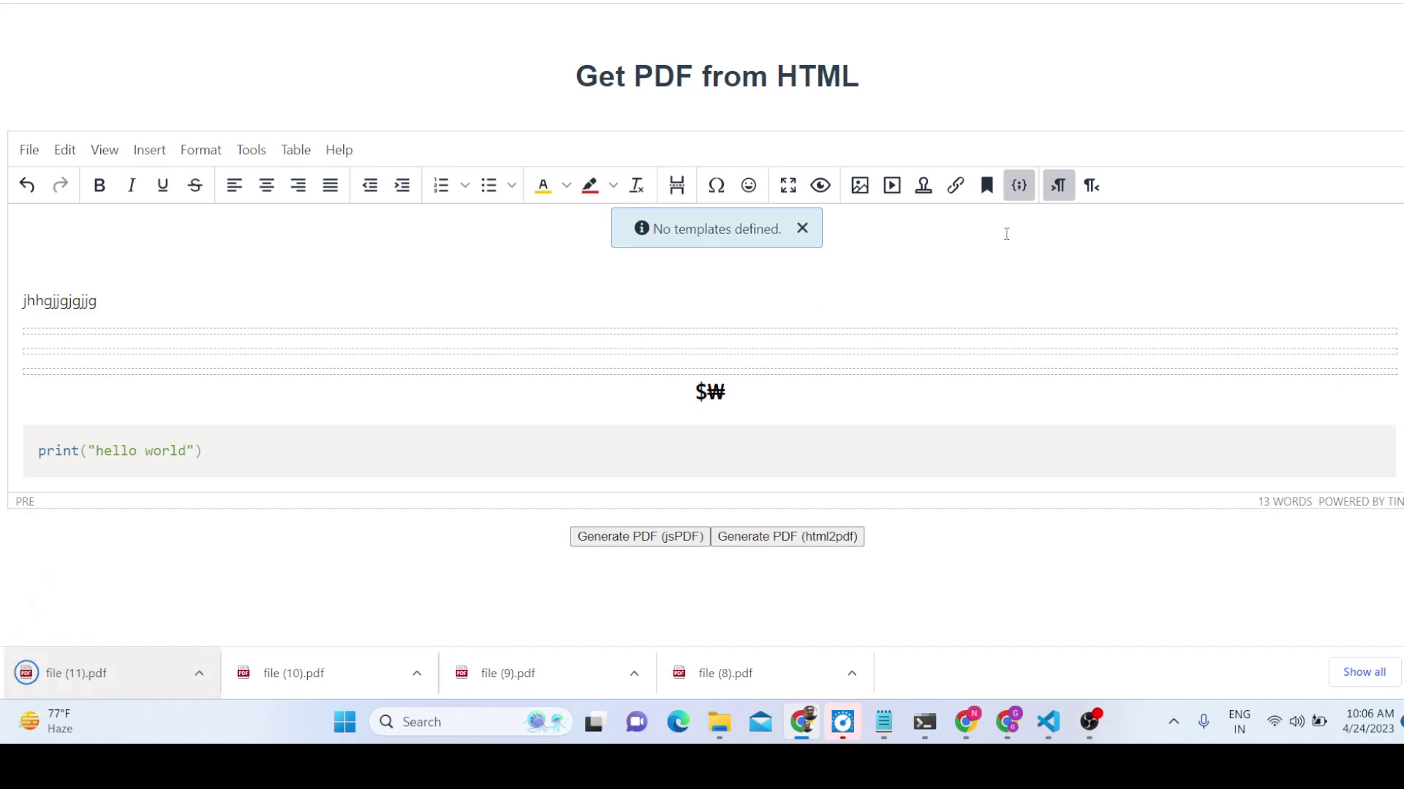
- Scroll file (11).pdf to page 4 to confirm print("hello world") under $₩, then return to the editor
scroll(1054, 343, "down", 15)
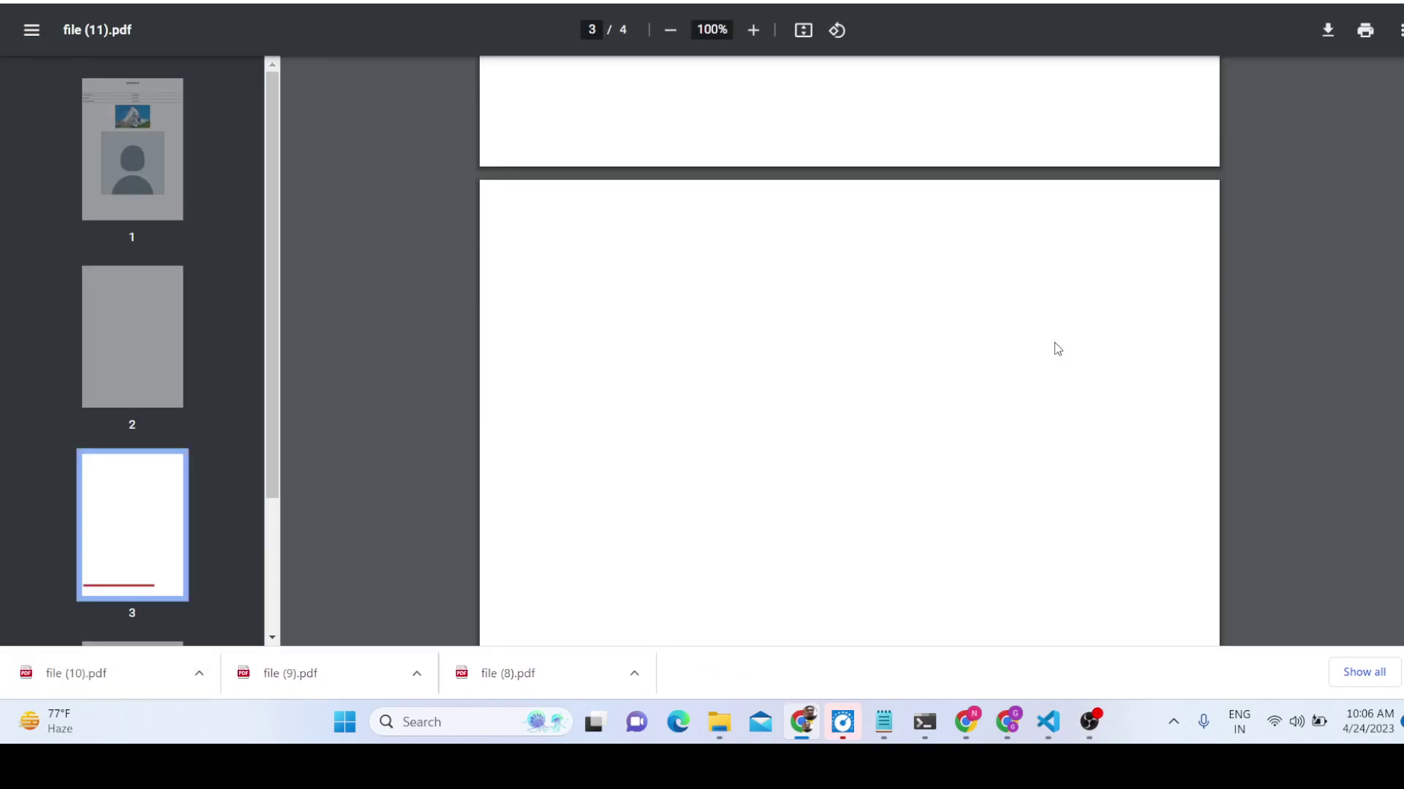
scroll(1054, 342, "down", 15)
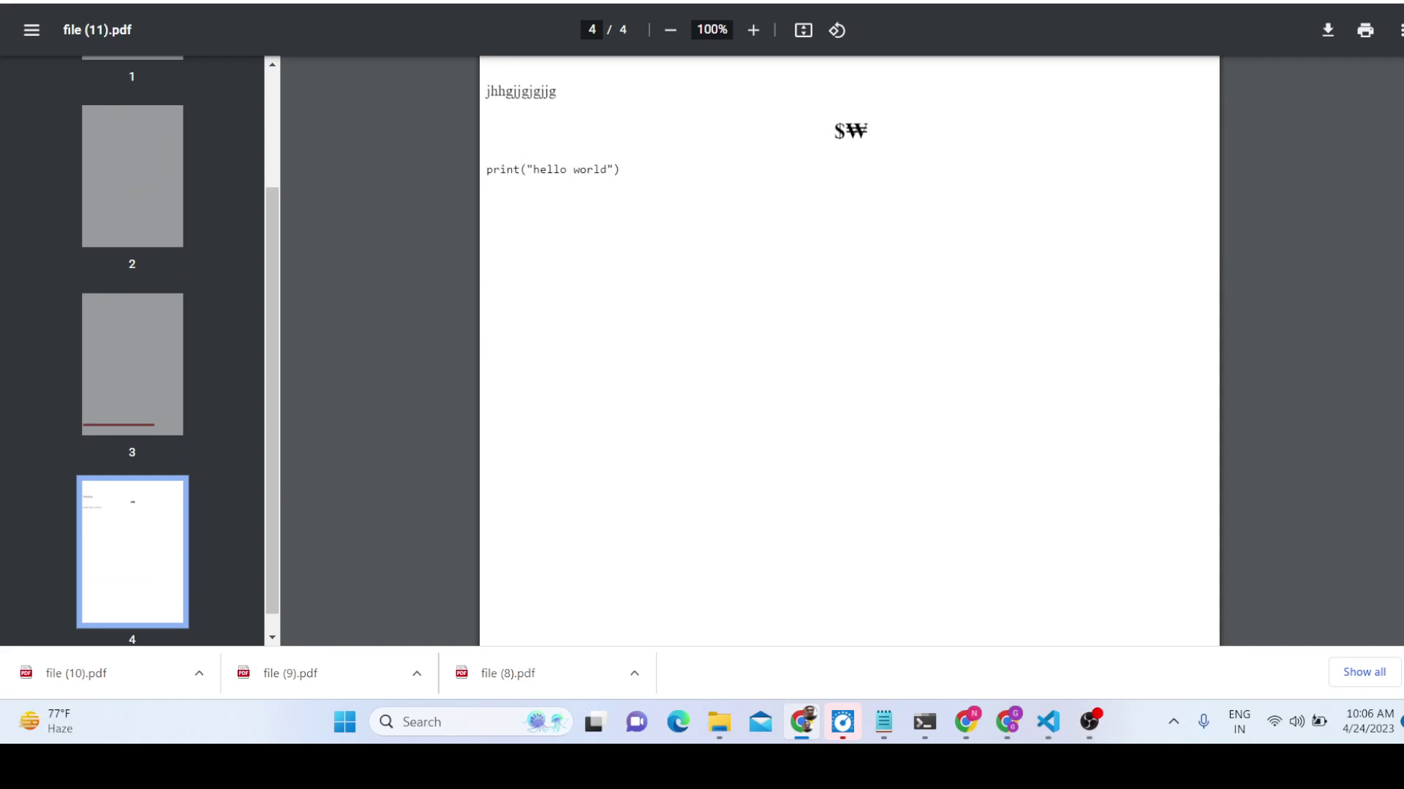
key("ctrl+w")
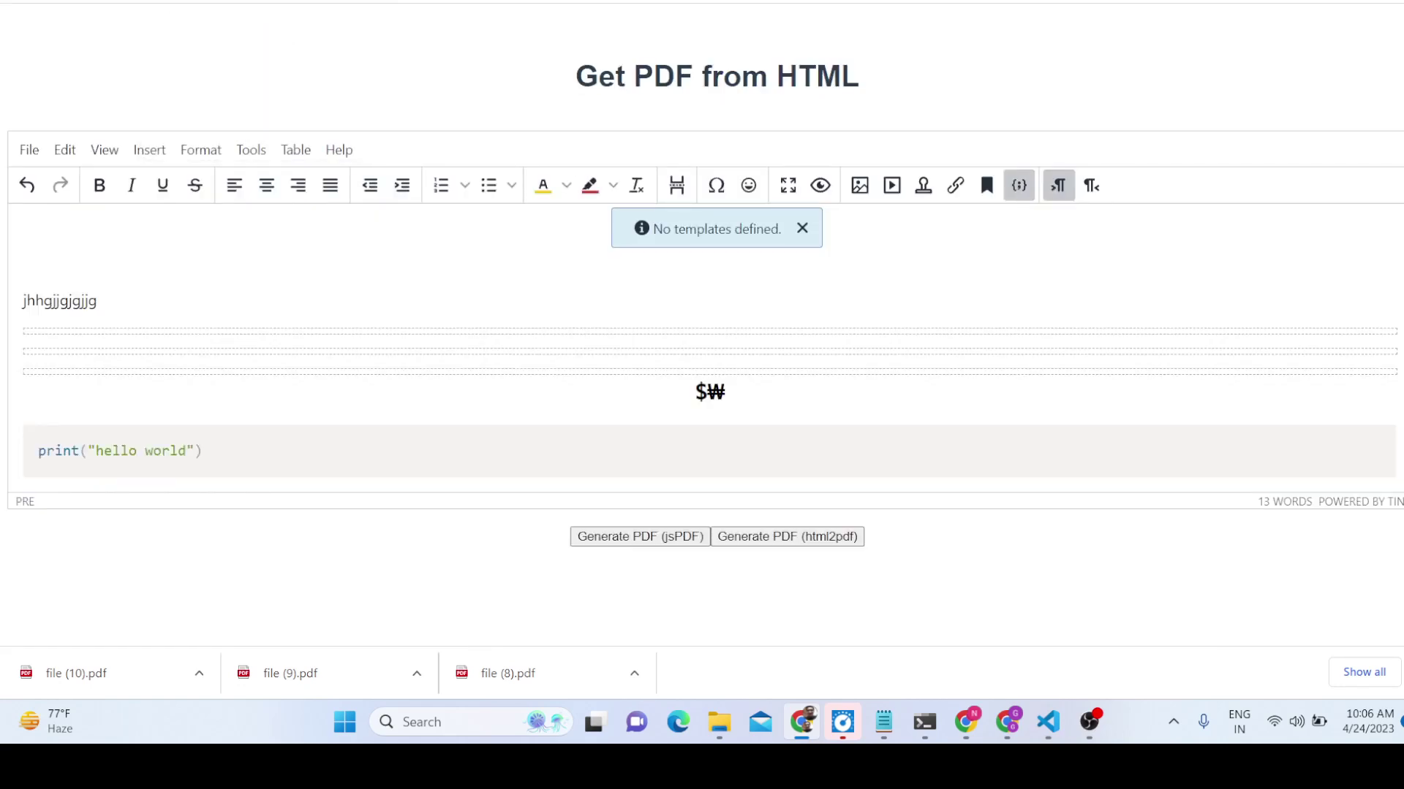
left_click(207, 151)
scroll(223, 409, "down", 1)
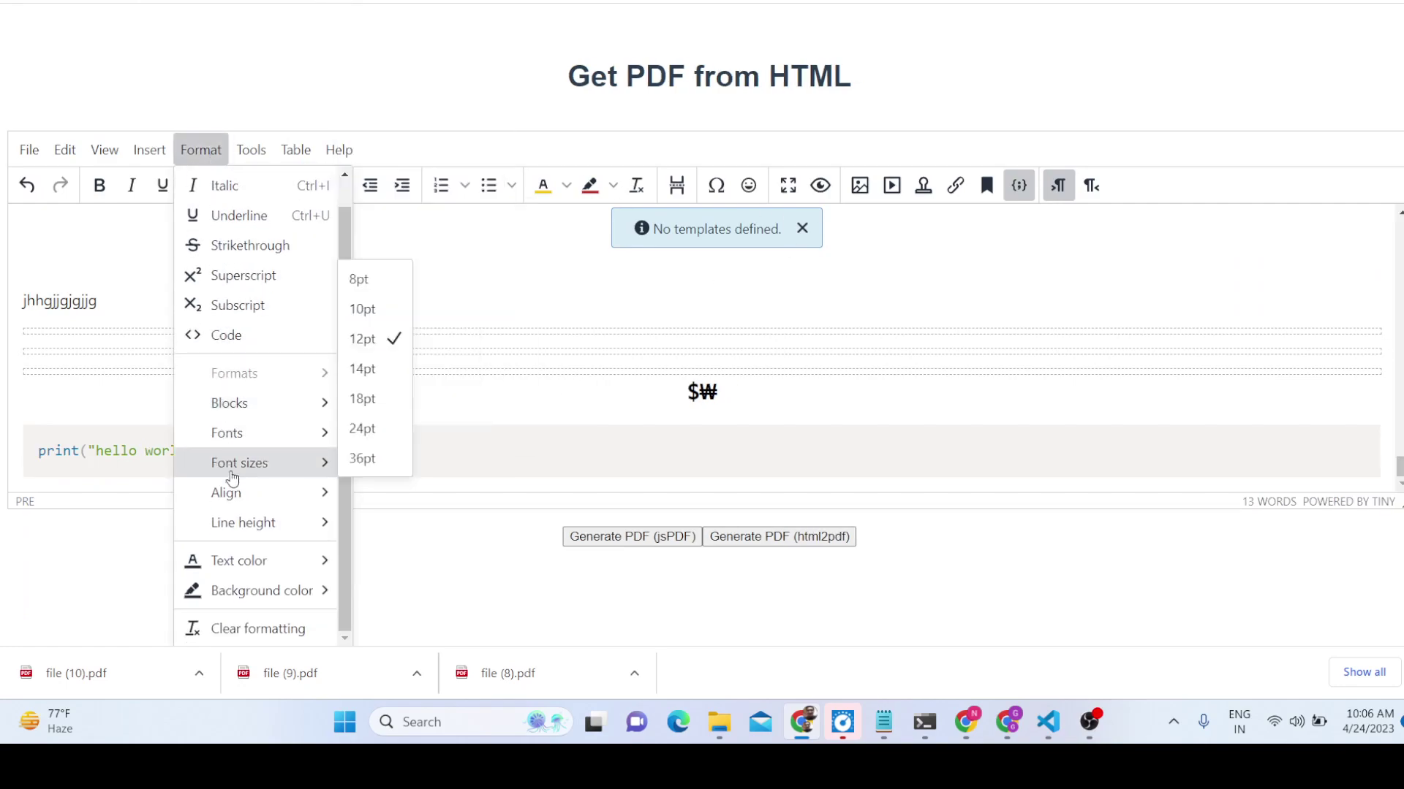
mouse_move(295, 509)
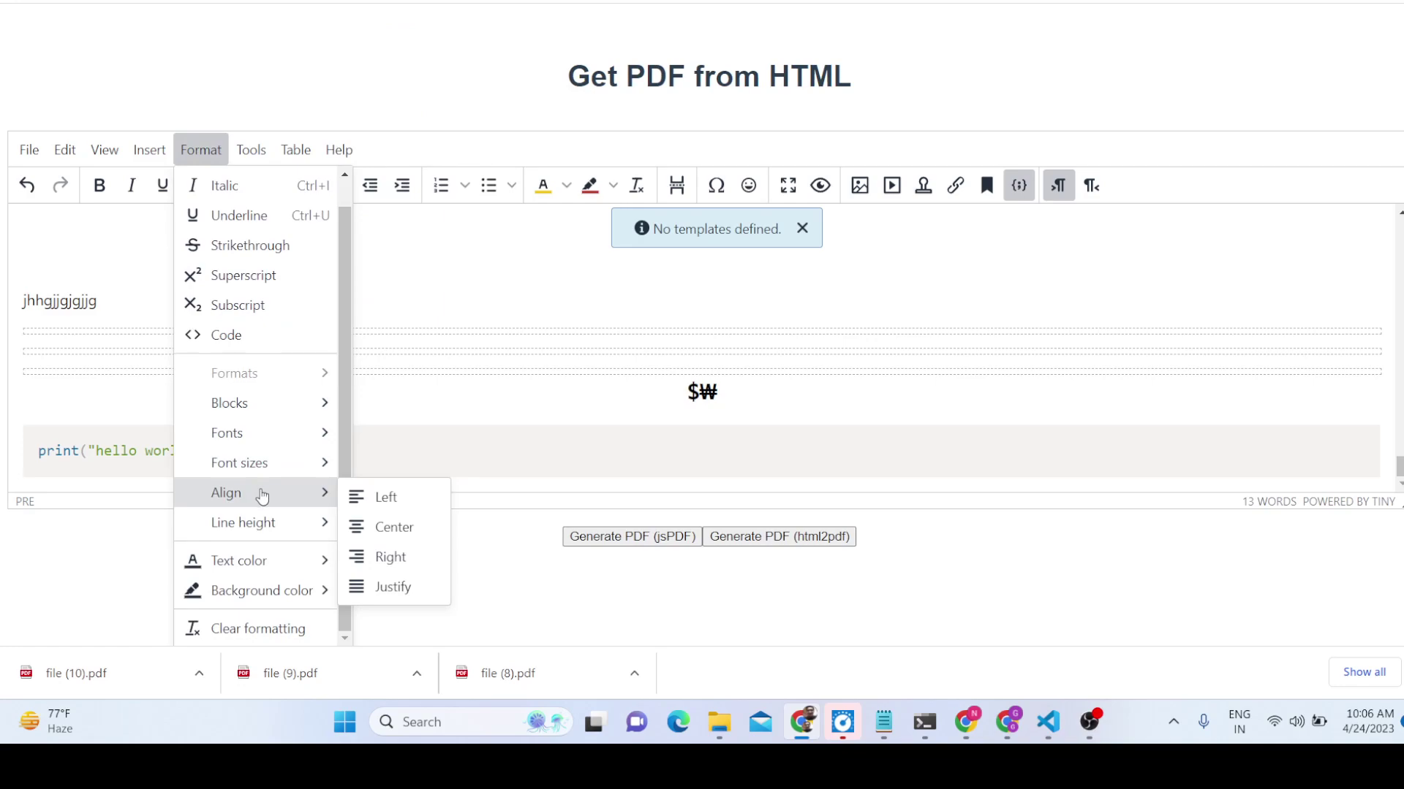
mouse_move(264, 577)
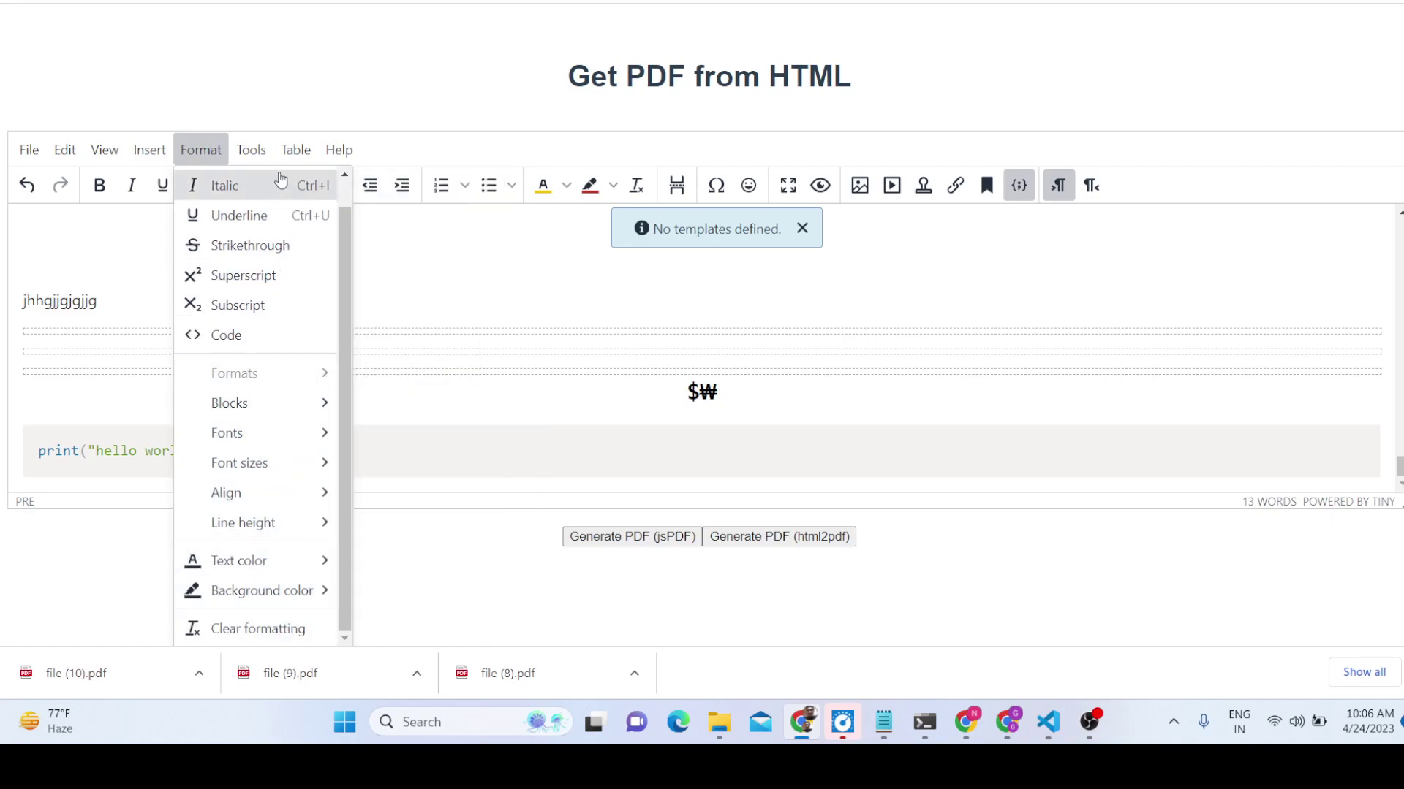
mouse_move(266, 153)
left_click(268, 214)
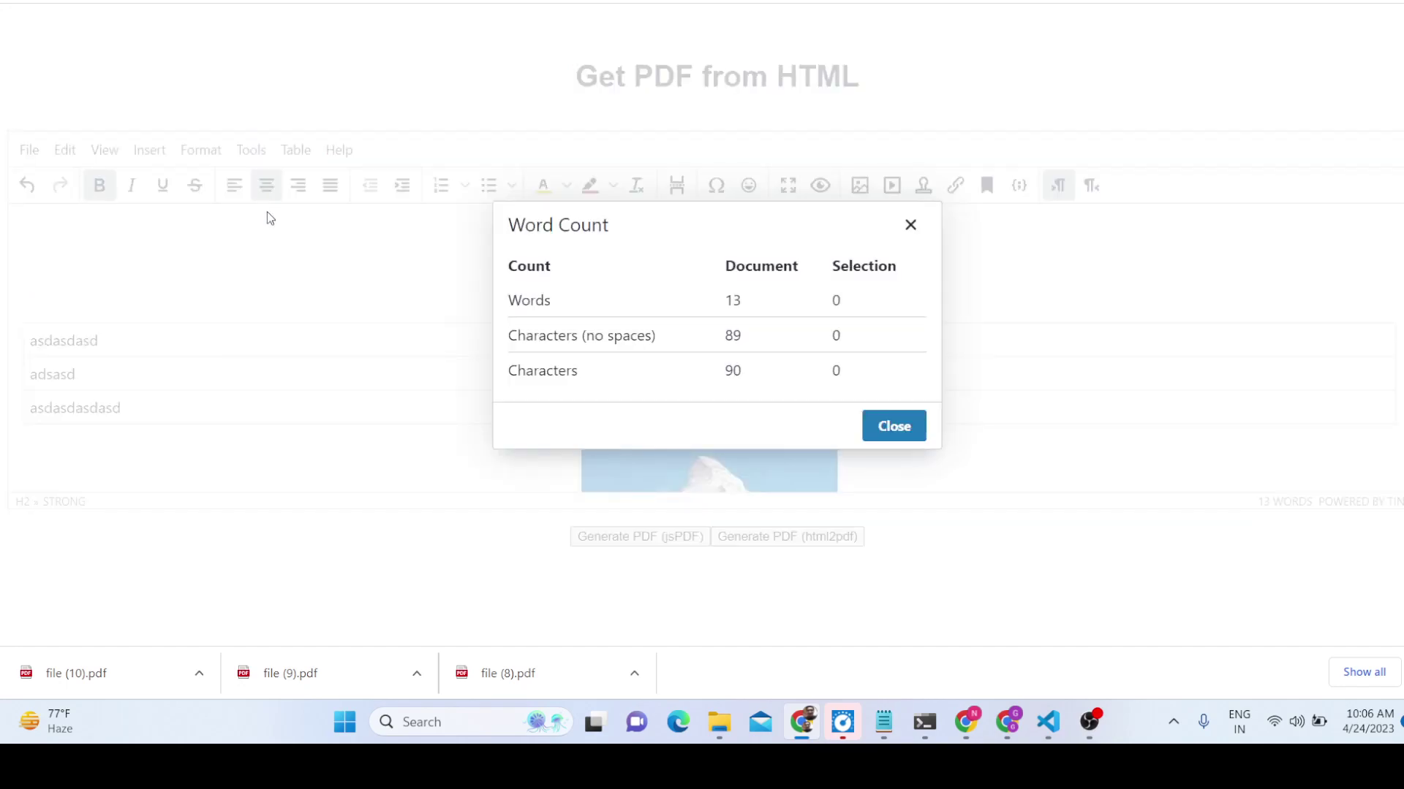
left_click_drag(512, 302, 551, 301)
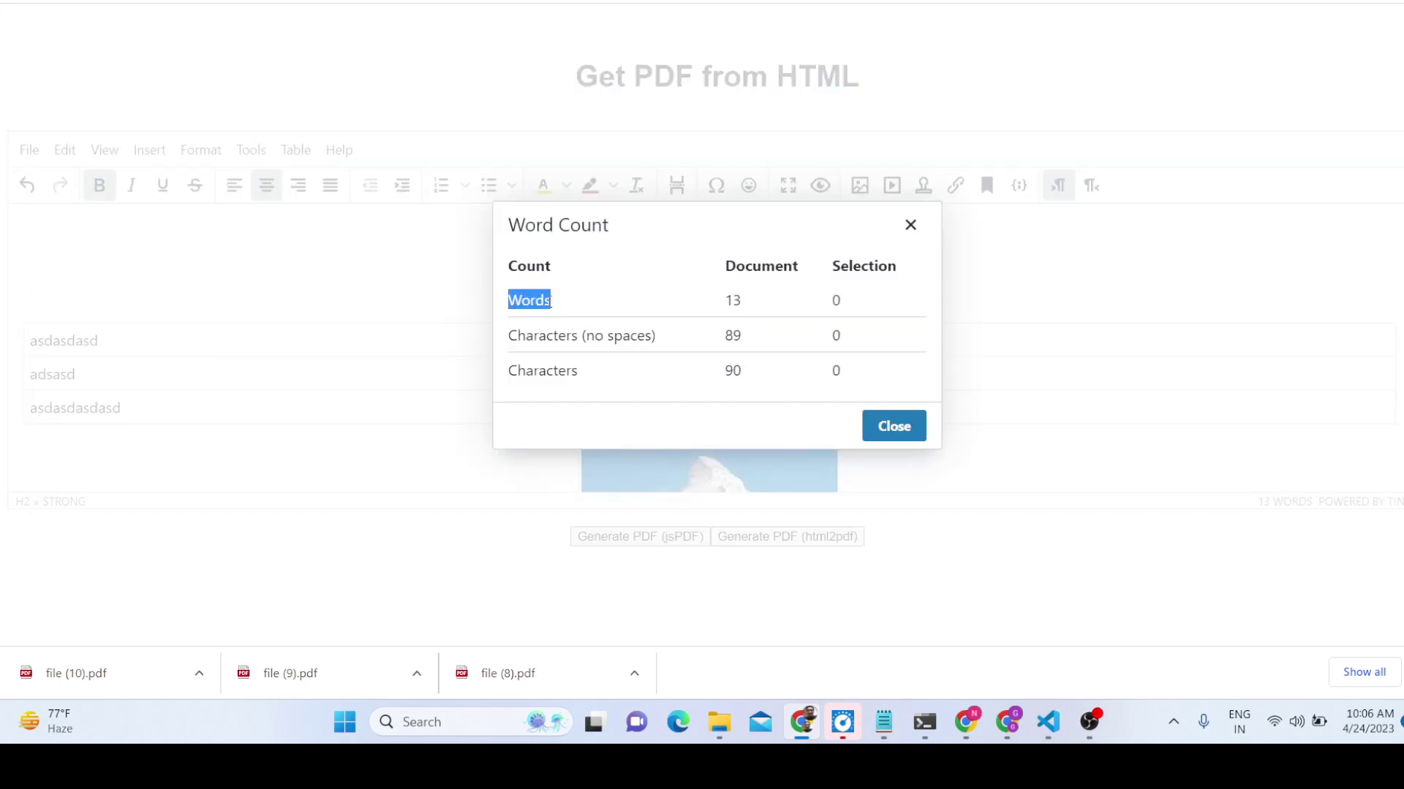
double_click(741, 302)
left_click_drag(732, 338, 656, 336)
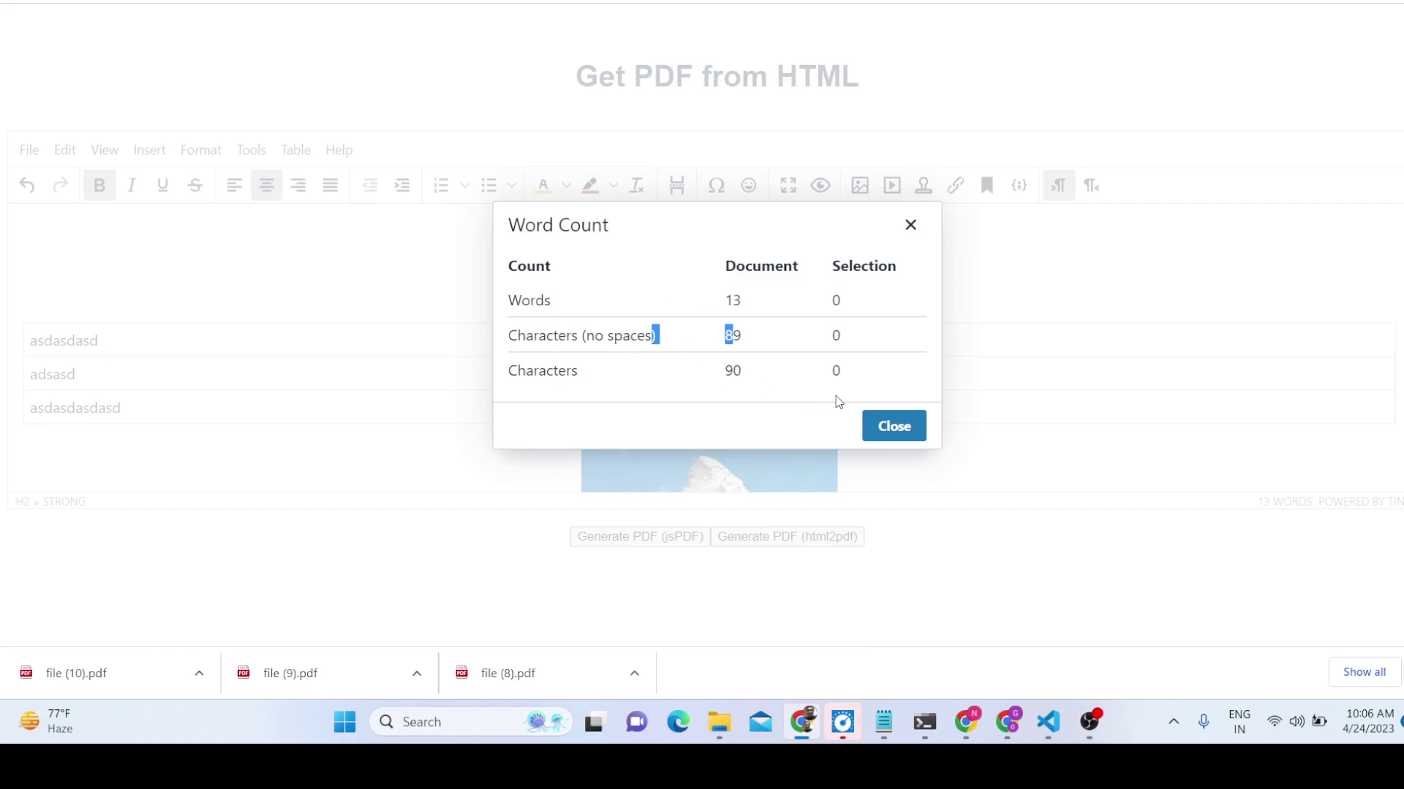
left_click(894, 426)
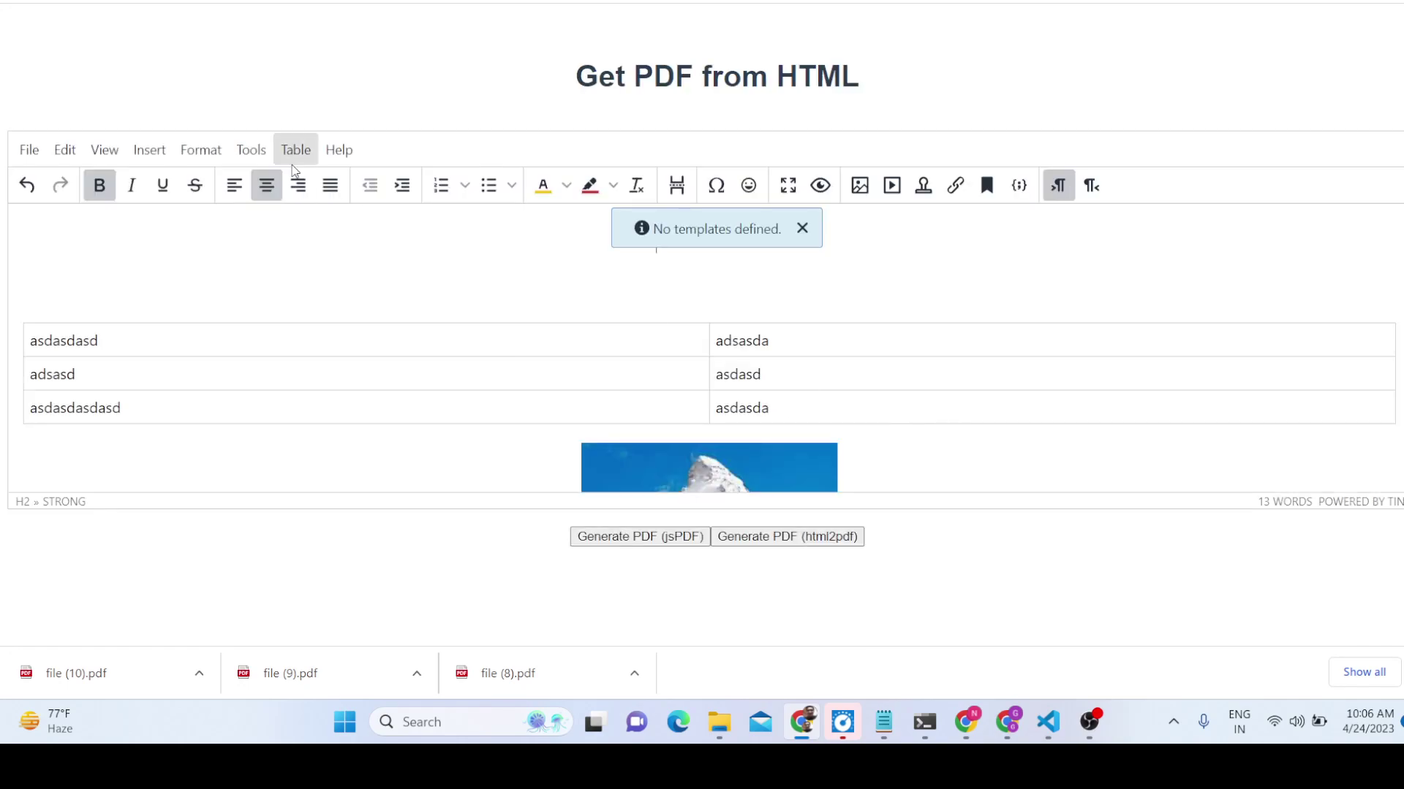
left_click(251, 150)
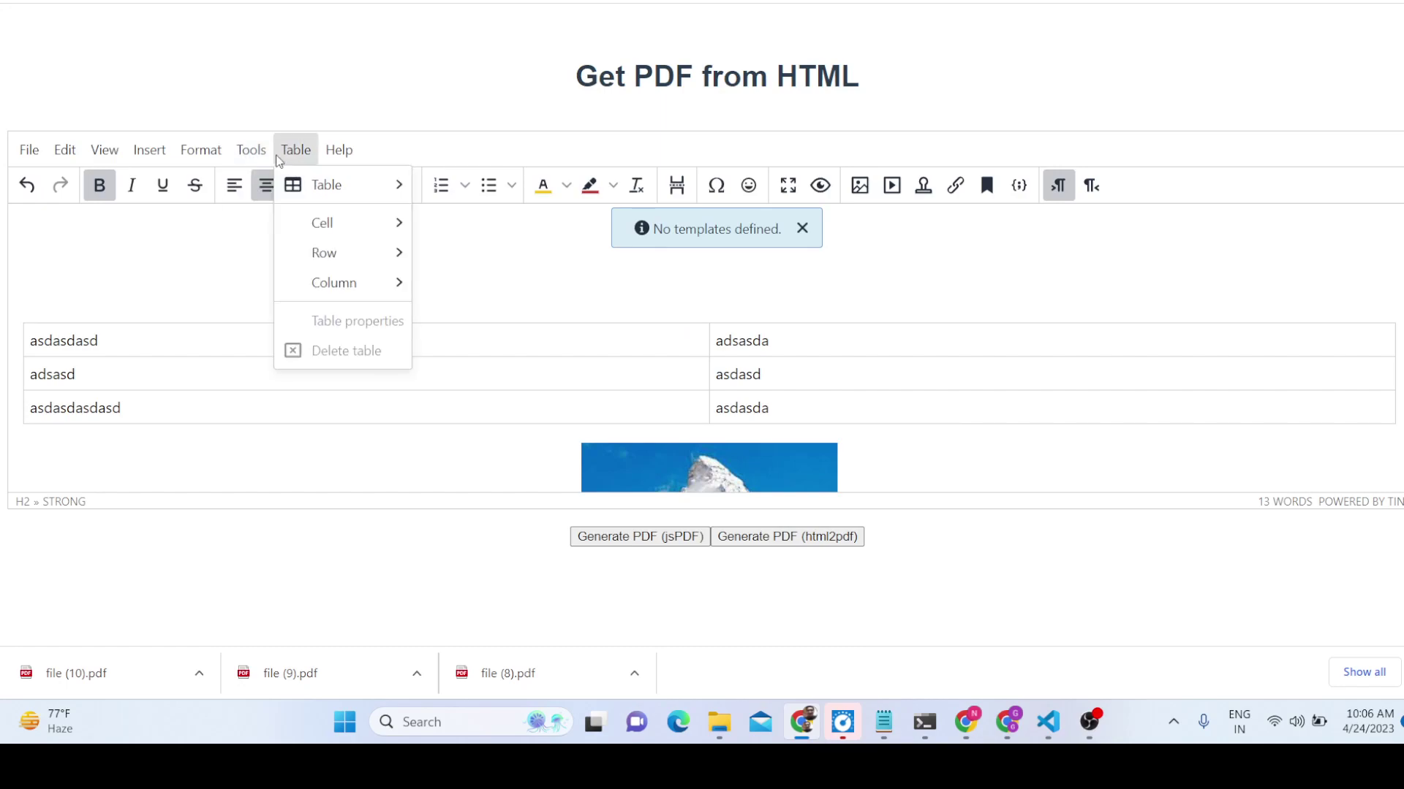
left_click(259, 184)
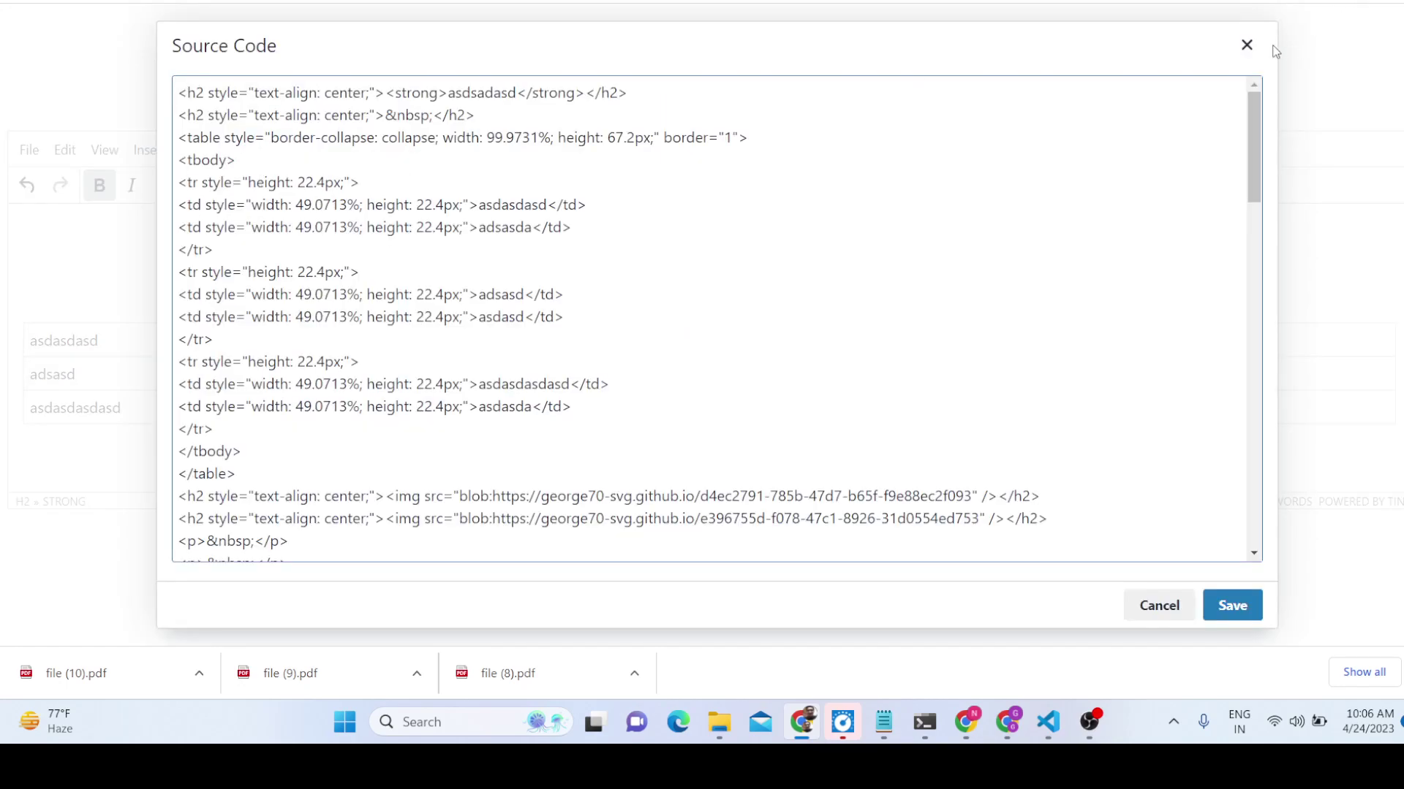
left_click(1247, 45)
left_click(298, 140)
mouse_move(324, 225)
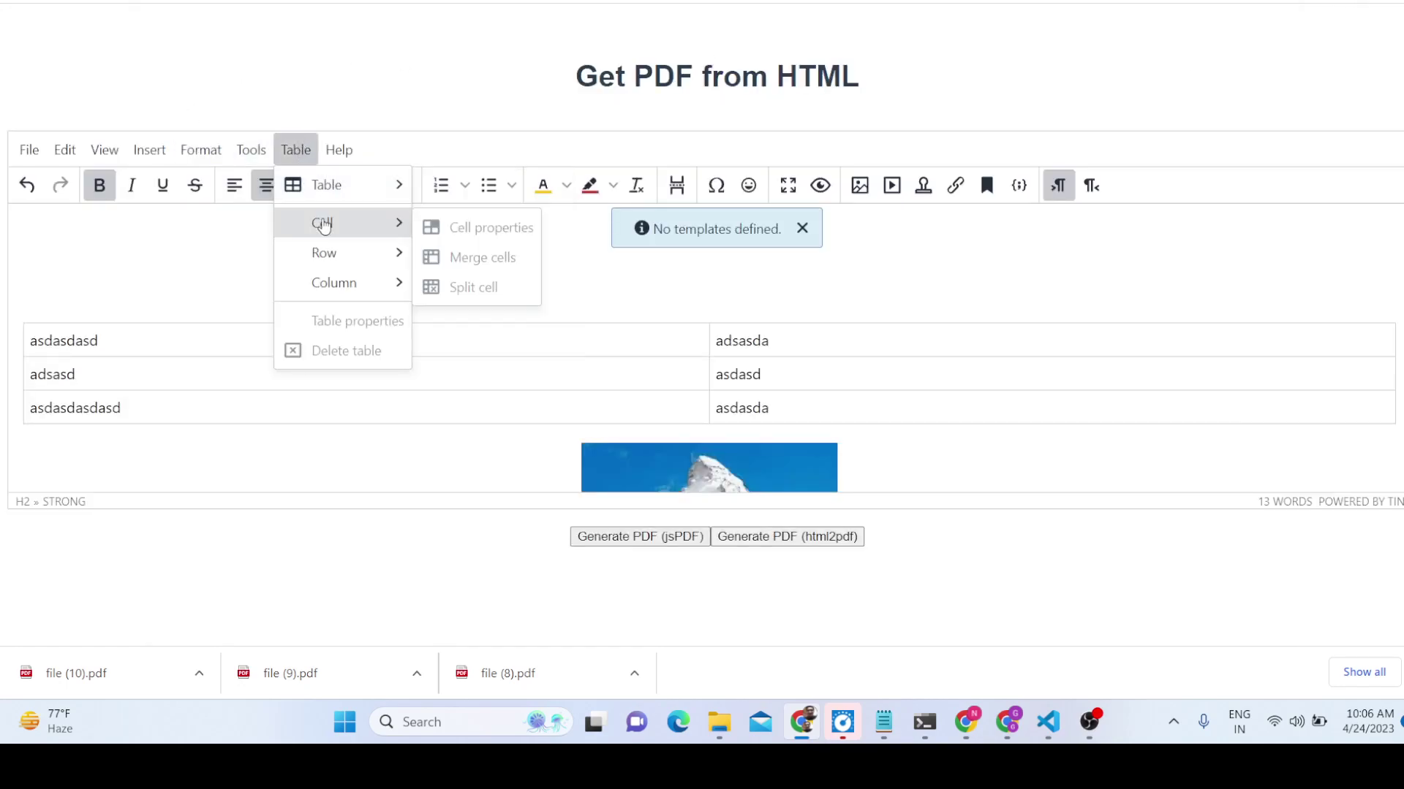
mouse_move(402, 186)
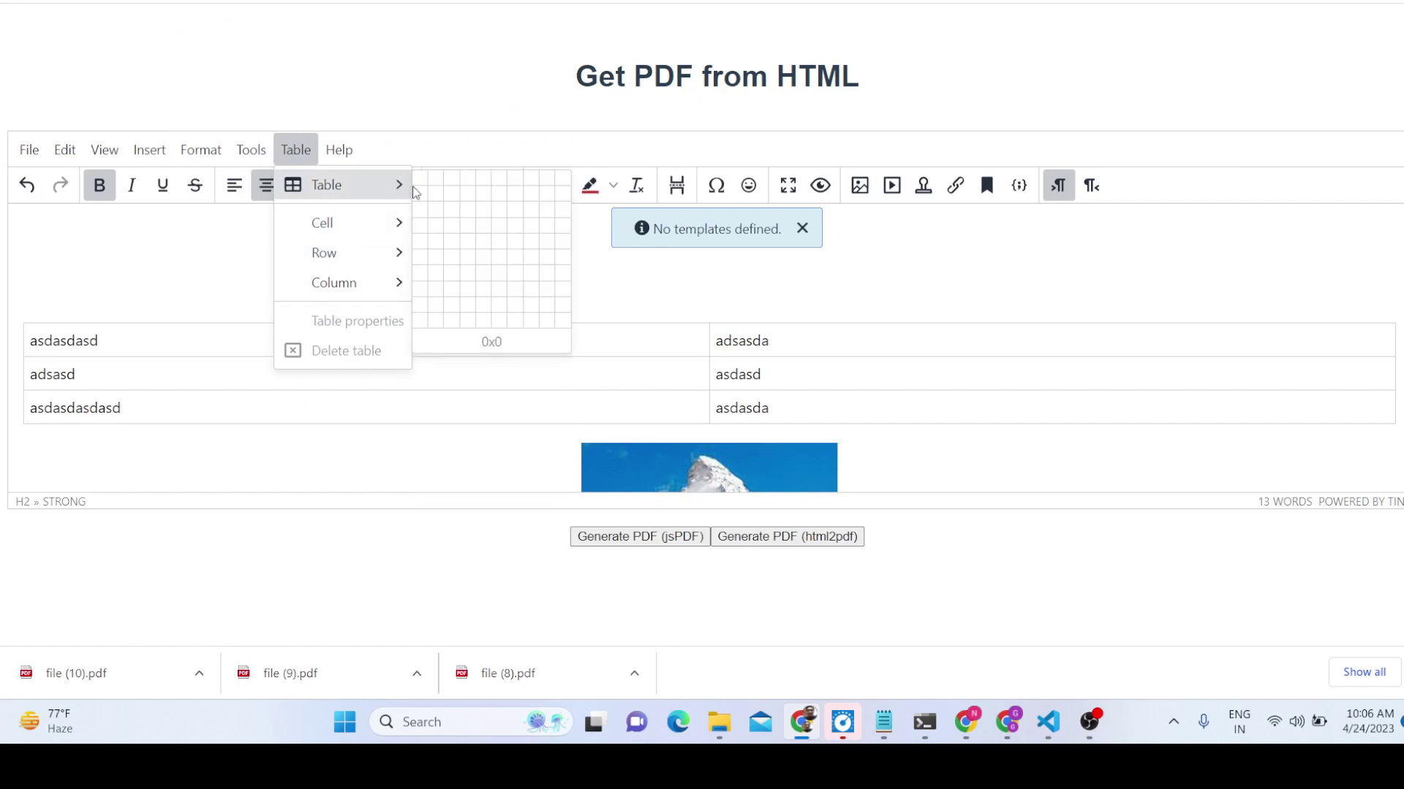
left_click(501, 232)
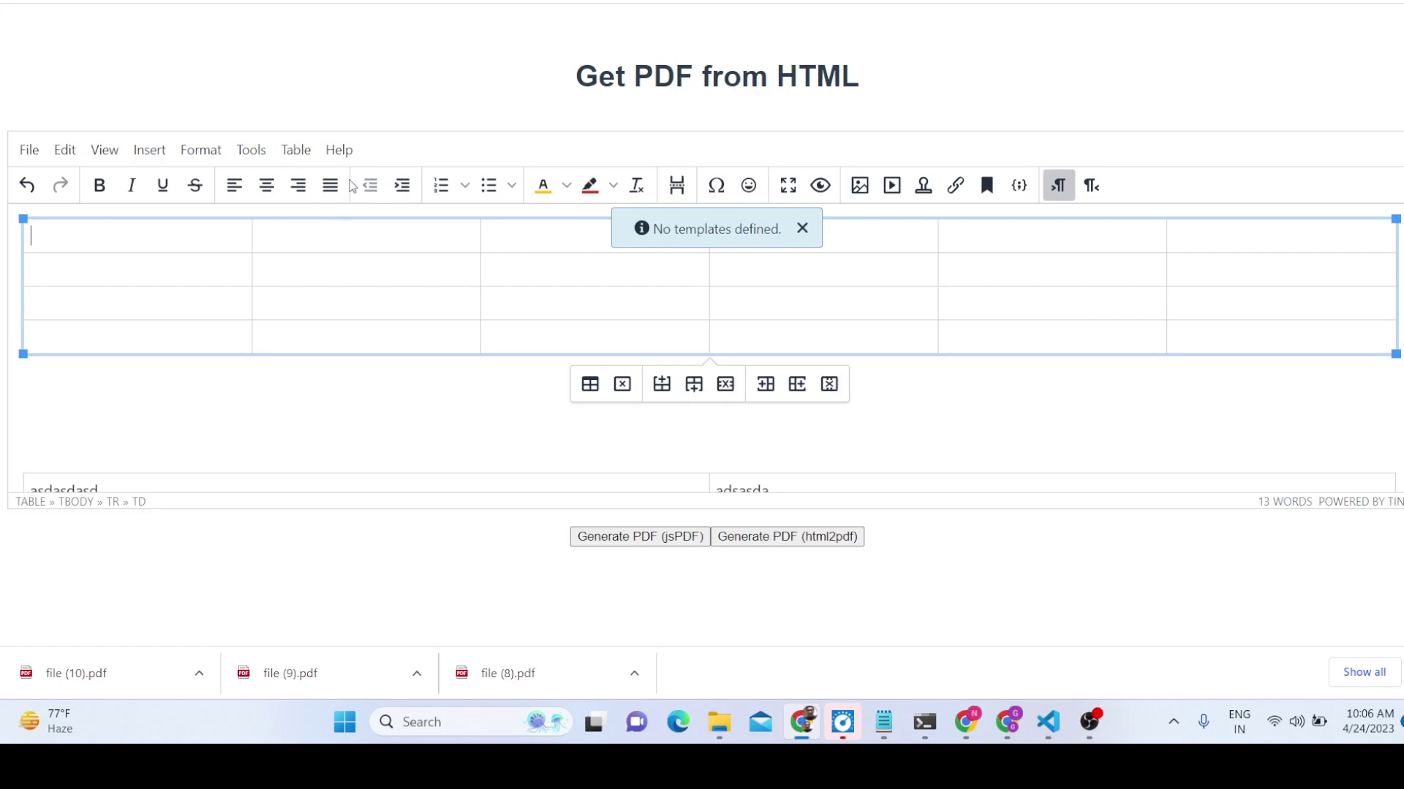
left_click(296, 153)
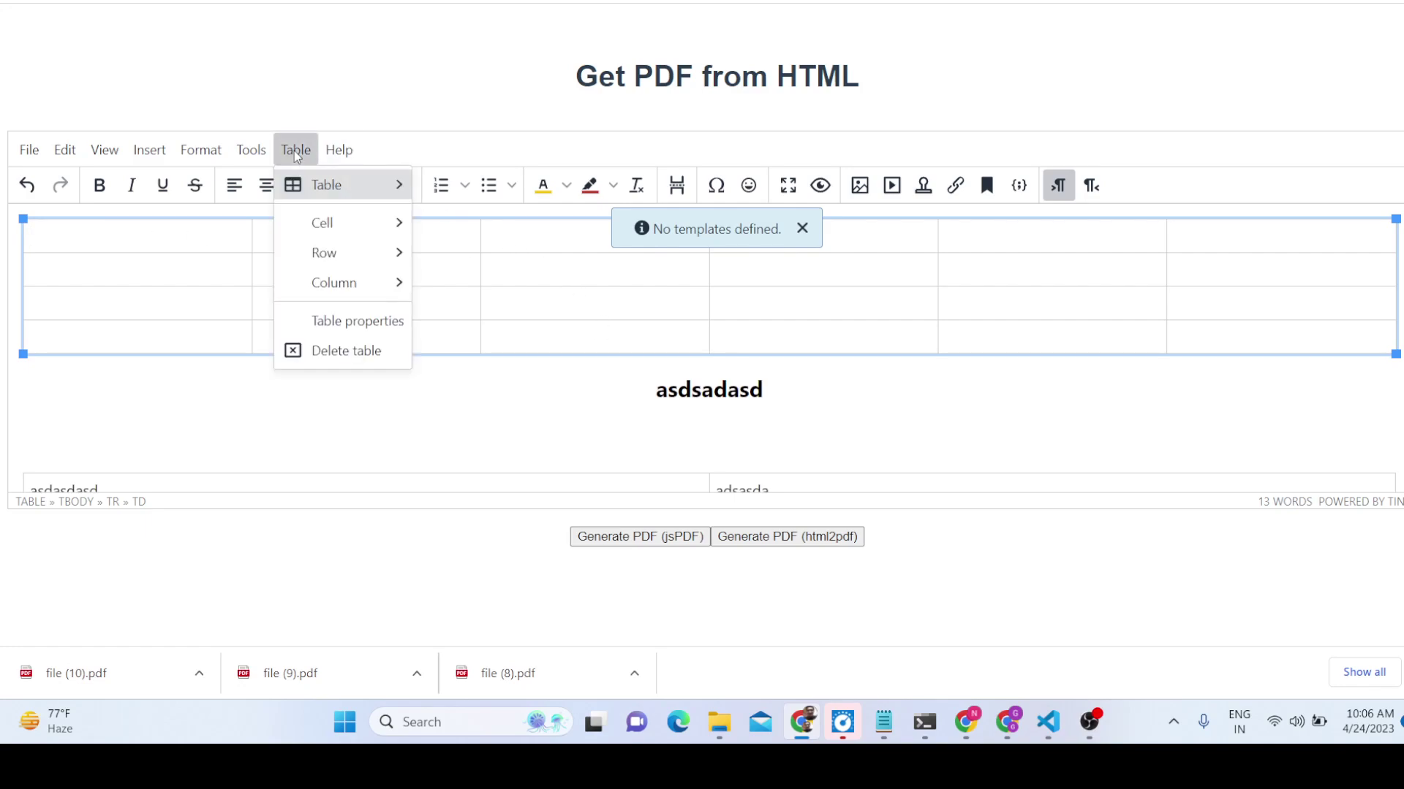
left_click(341, 325)
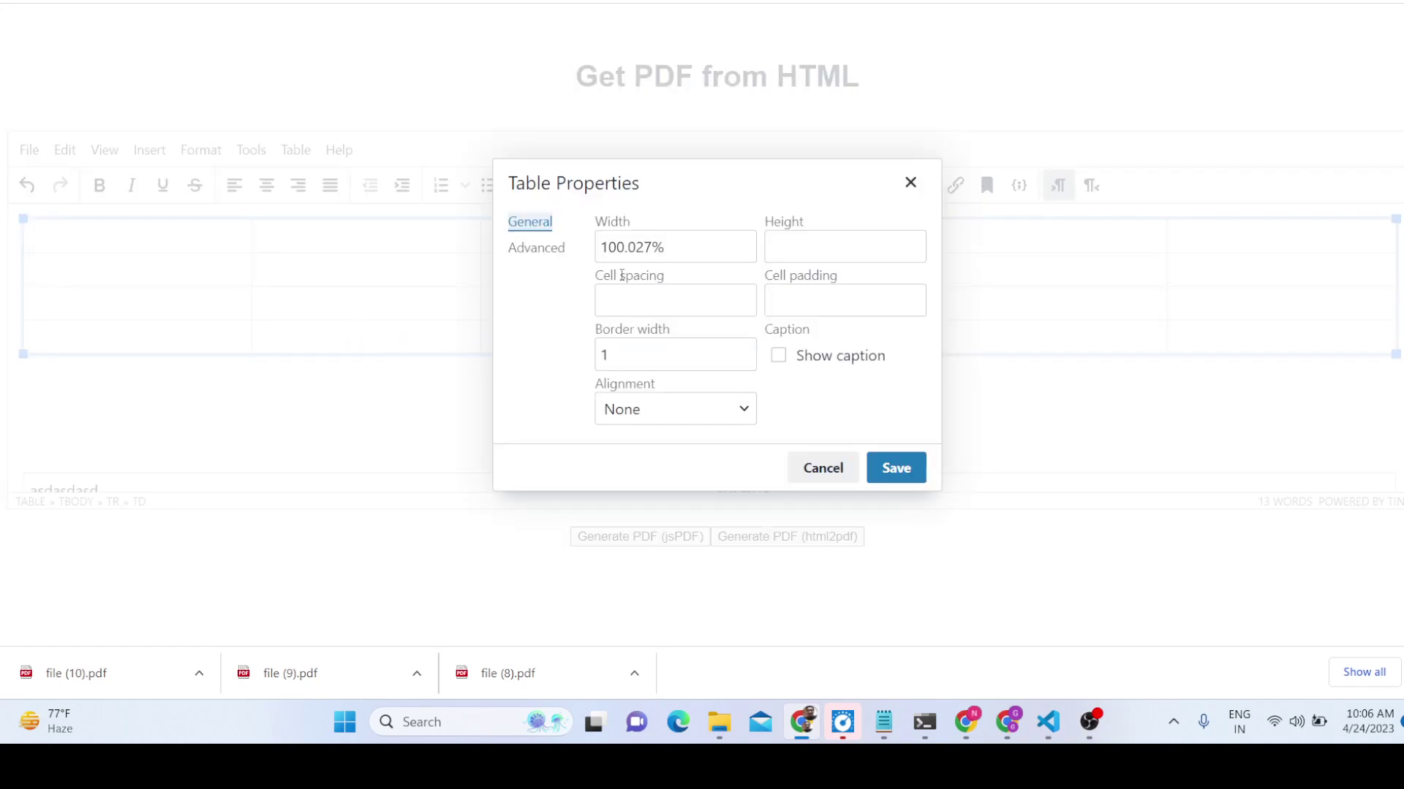
left_click(910, 182)
left_click(296, 150)
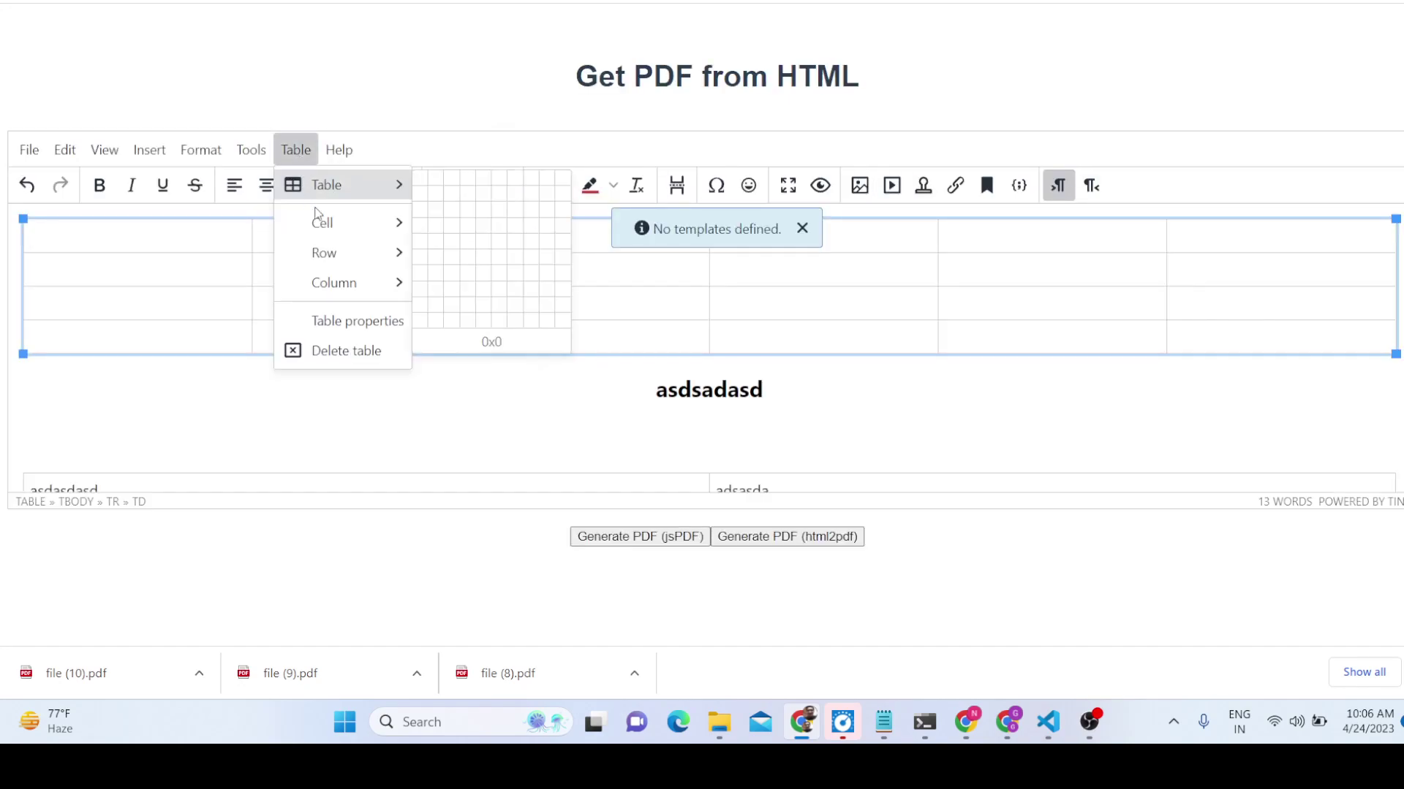
left_click(350, 351)
left_click(329, 154)
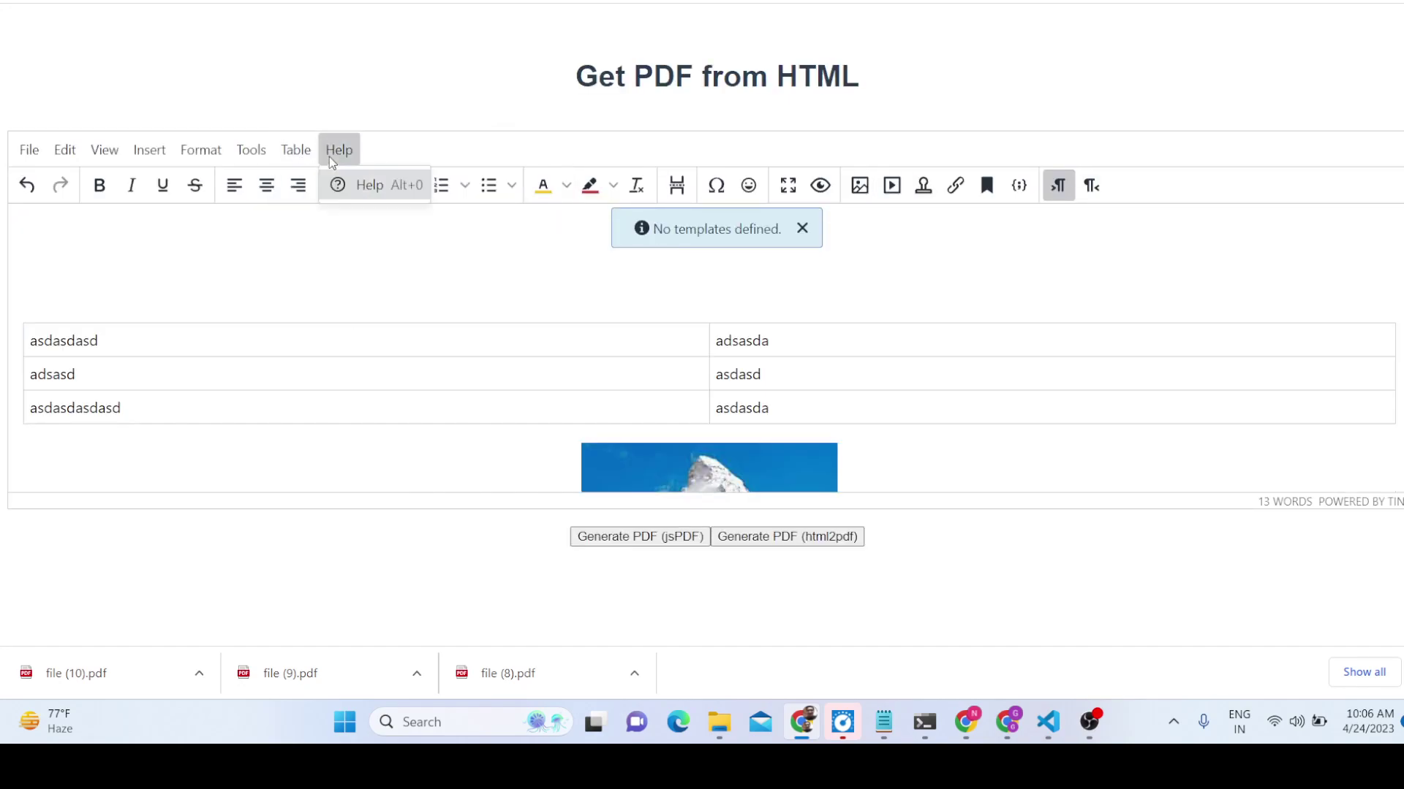
left_click(322, 234)
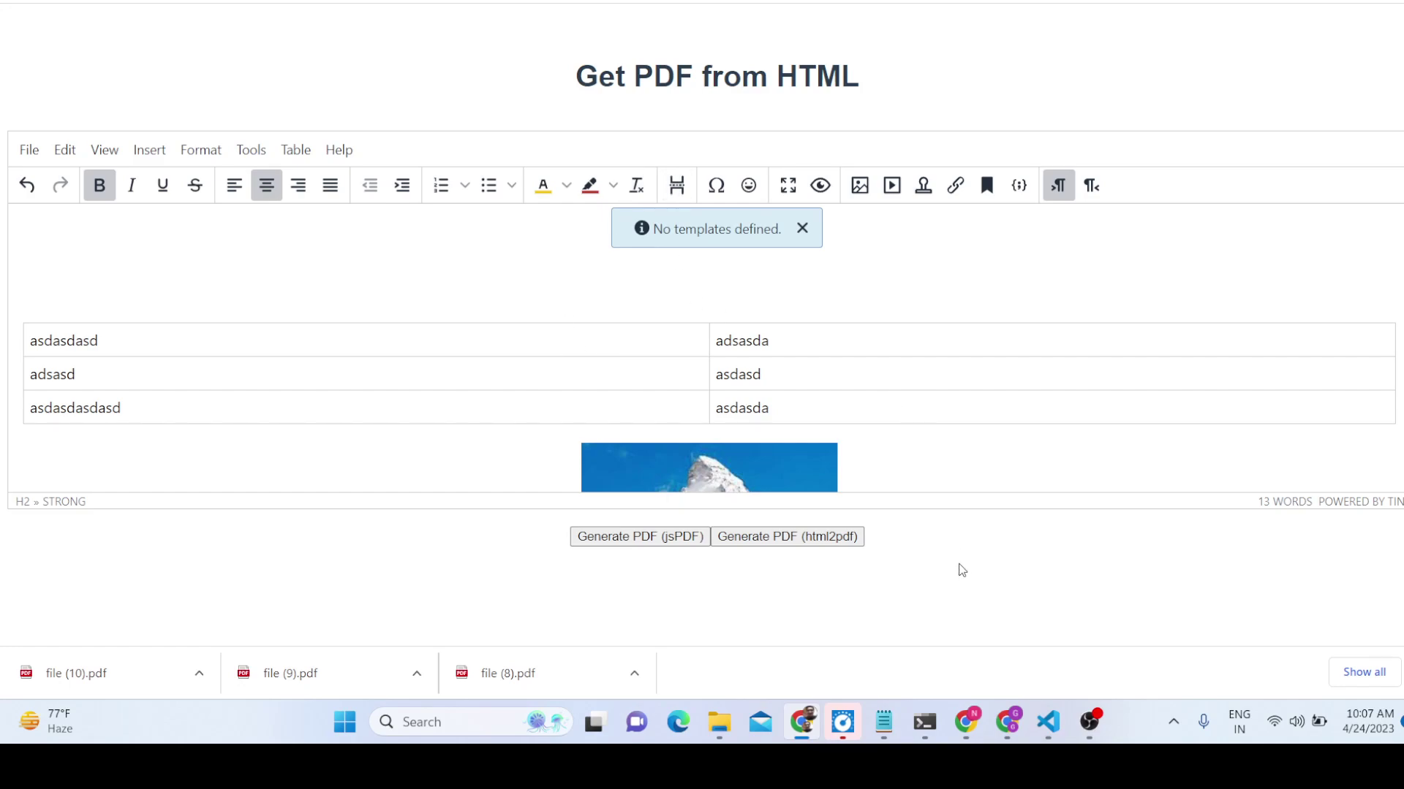
mouse_move(1092, 728)
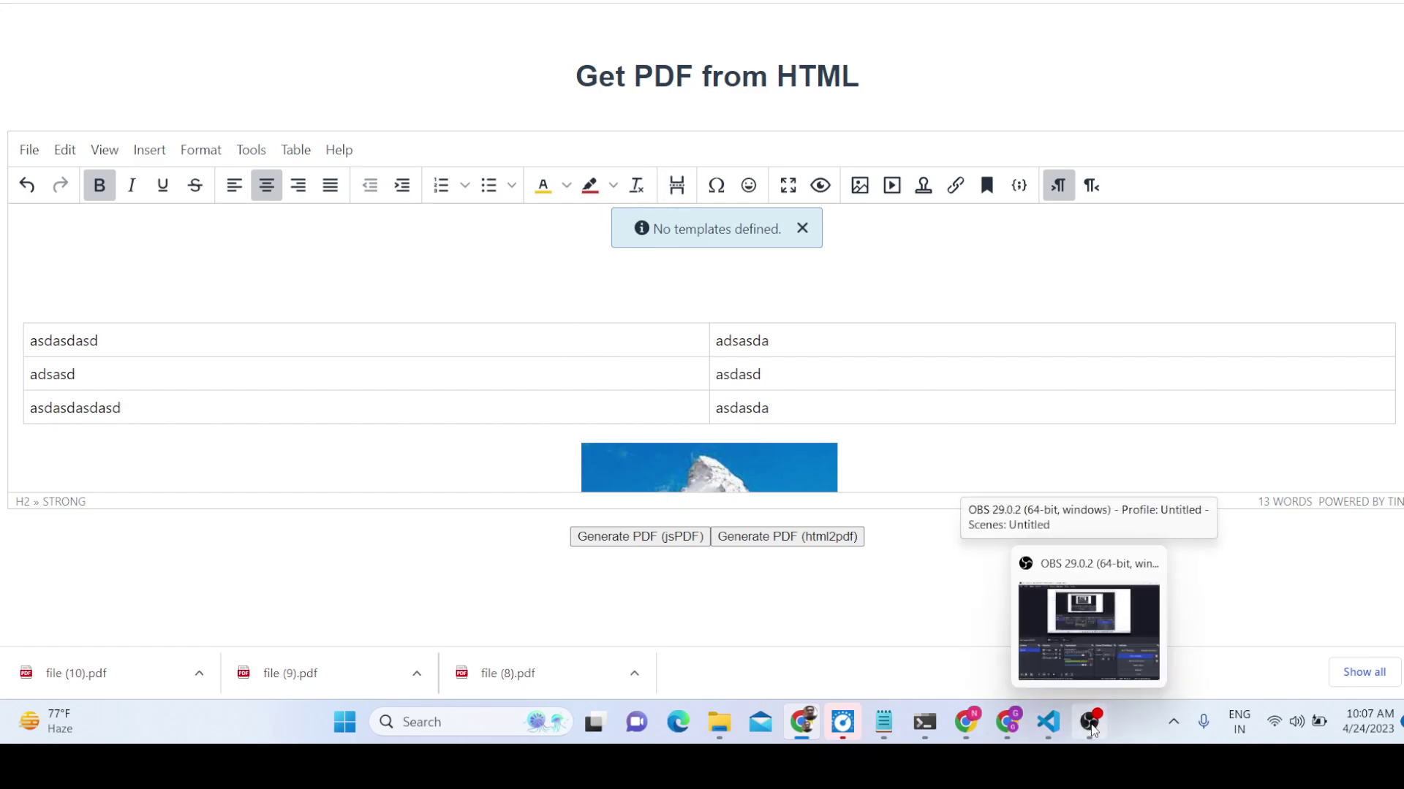